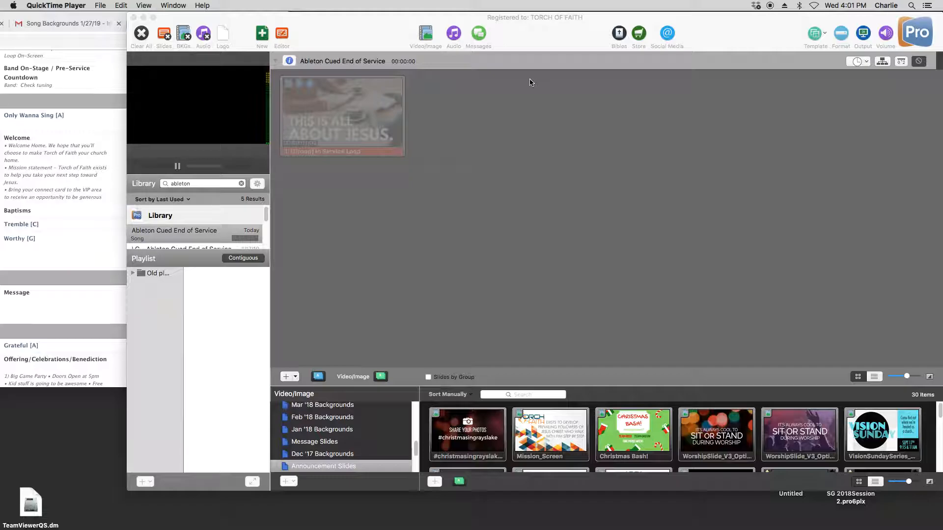
# - Switch to Chrome, review the start of the January 27, 2019 Sunday Service plan, and move the window partly behind ProPresenter
pyautogui.click(109, 21)
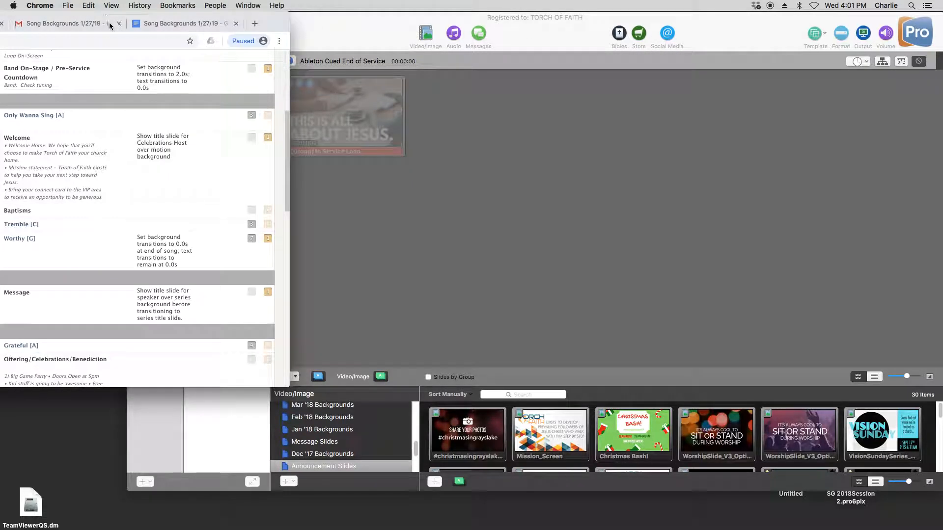
pyautogui.moveTo(123, 22); pyautogui.dragTo(480, 24)
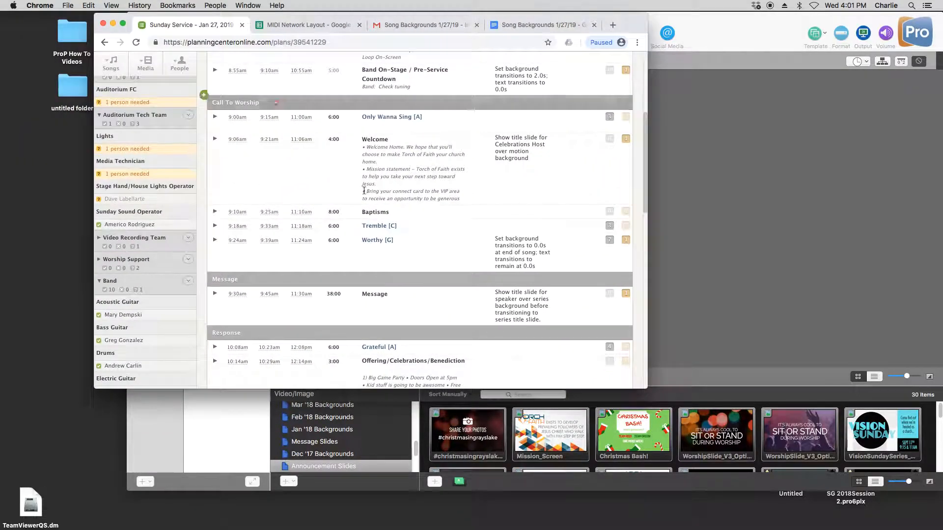
pyautogui.scroll(5, 325, 194)
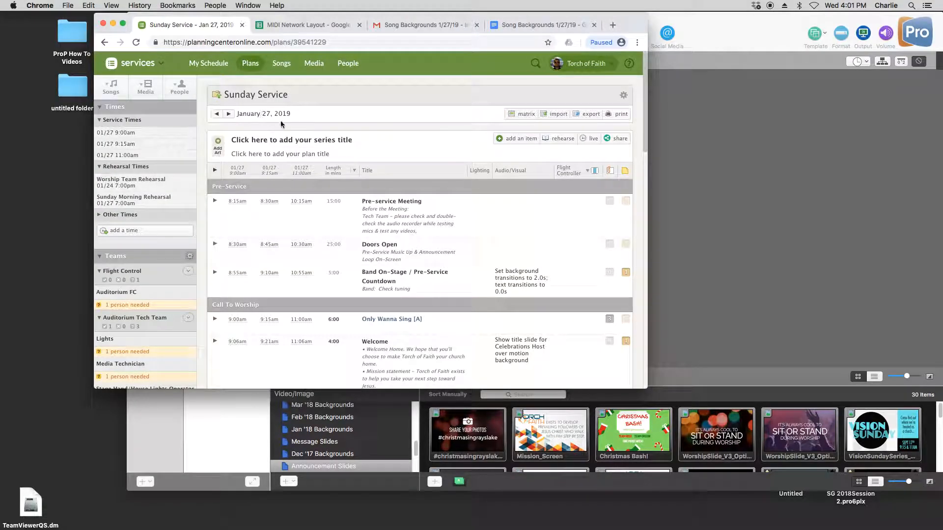
pyautogui.moveTo(625, 23); pyautogui.dragTo(271, 4)
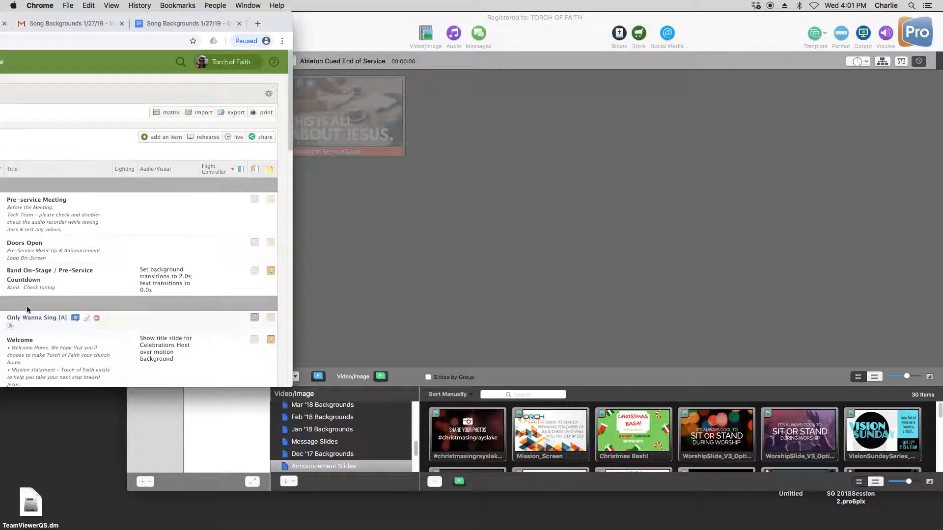
# - Switch to ProPresenter, create a playlist named 1/27/19, and move it above the old playlists folder
pyautogui.click(378, 252)
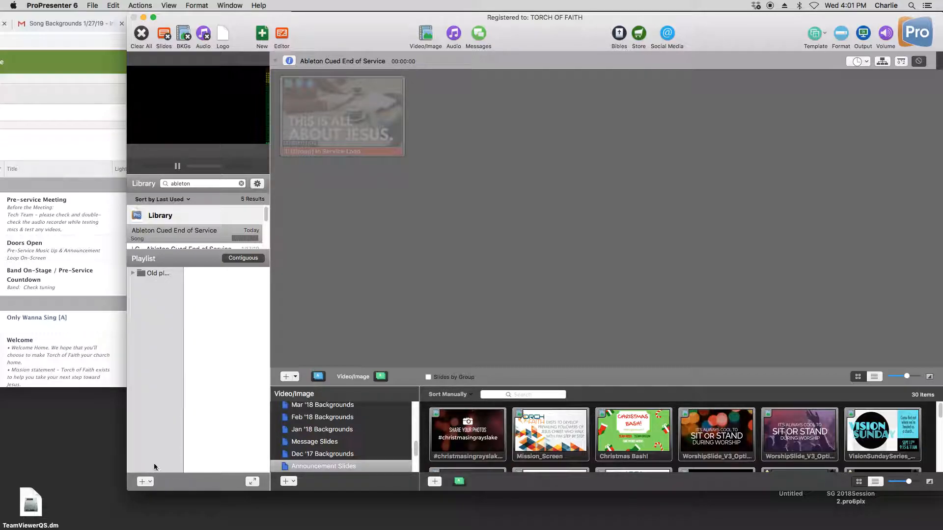
pyautogui.click(145, 481)
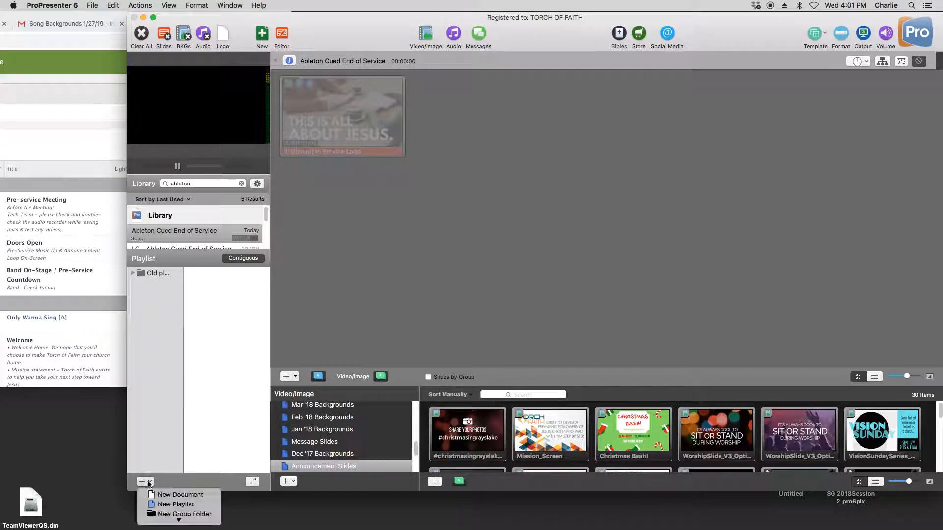
pyautogui.click(171, 506)
pyautogui.write('1/27/19')
pyautogui.press('Return')
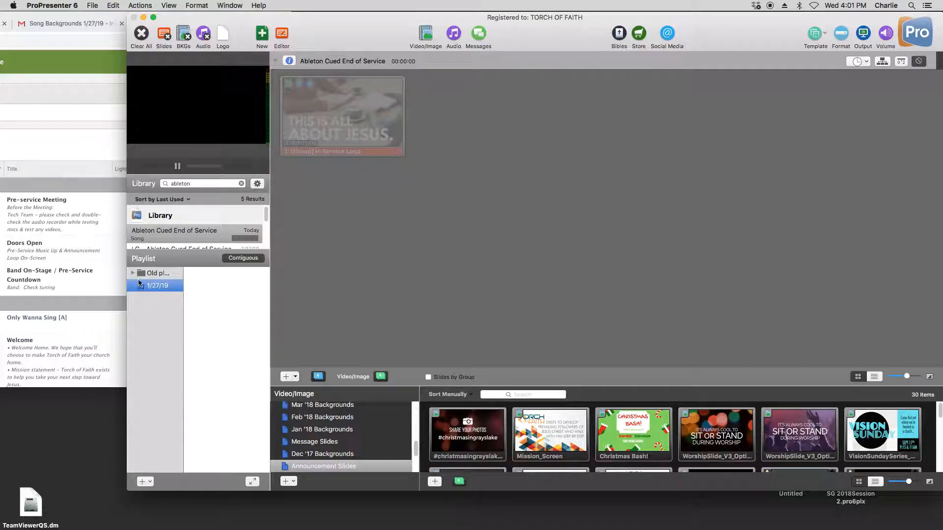
pyautogui.moveTo(140, 287); pyautogui.dragTo(144, 270)
pyautogui.click(147, 302)
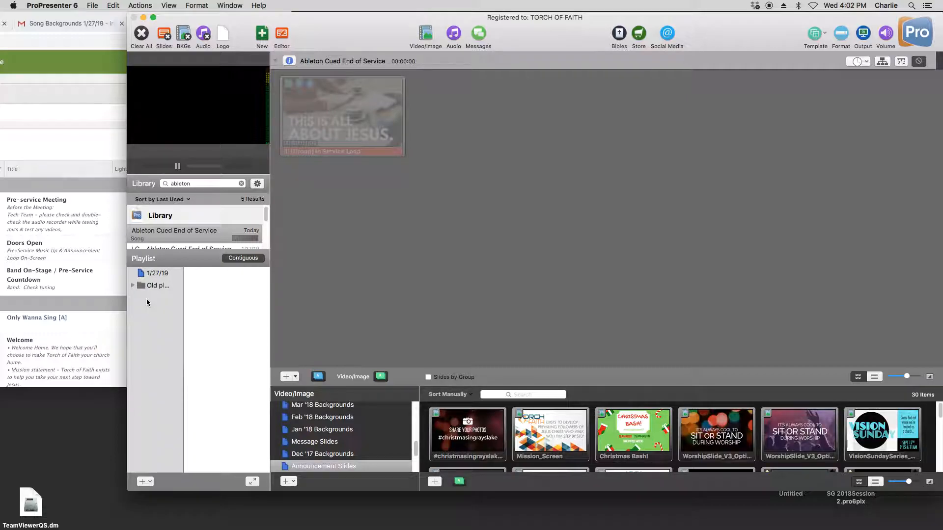
# - Add a header named End of Service to the 1/27/19 playlist, checking the service plan for its order
pyautogui.click(163, 277)
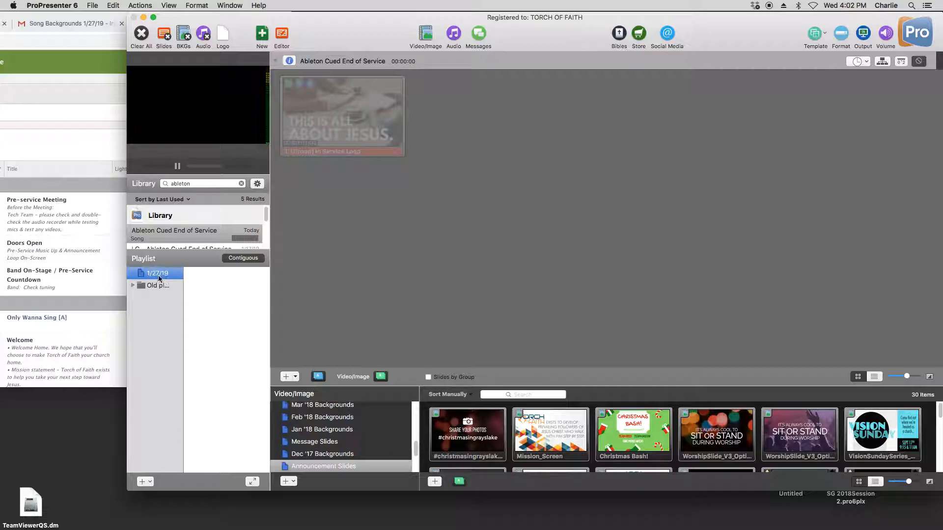
pyautogui.click(158, 355)
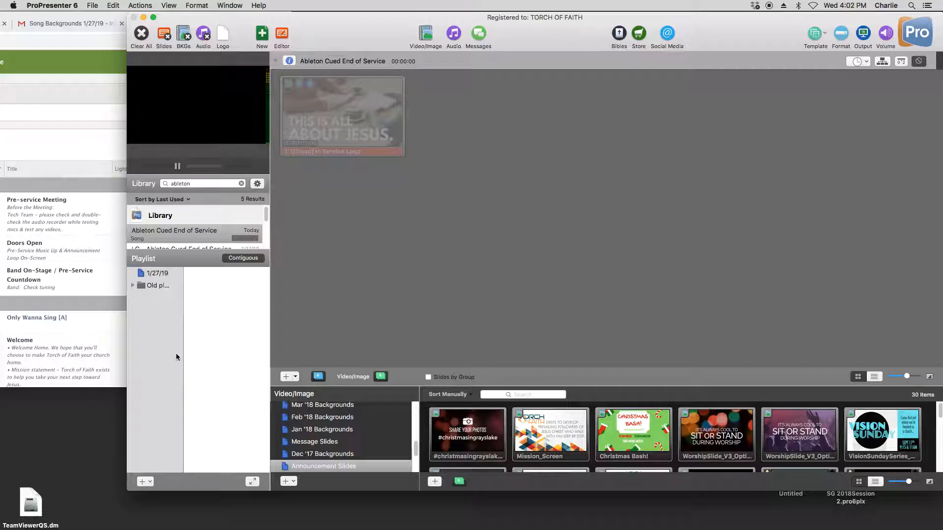
pyautogui.click(161, 276)
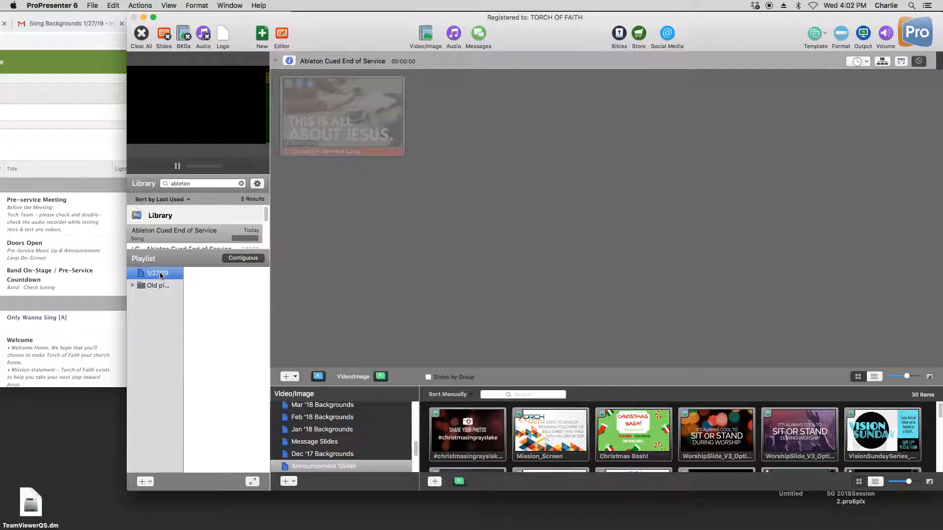
pyautogui.click(149, 482)
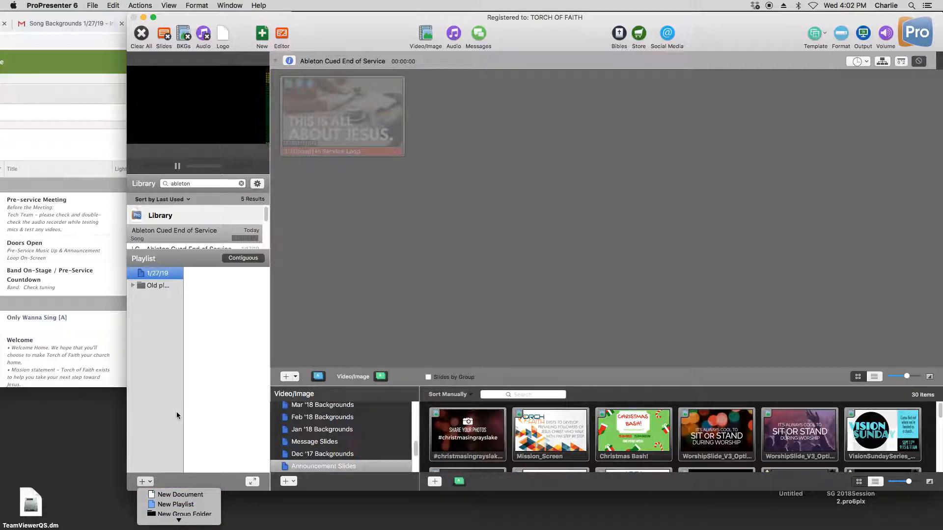
pyautogui.scroll(-2, 187, 509)
pyautogui.click(188, 519)
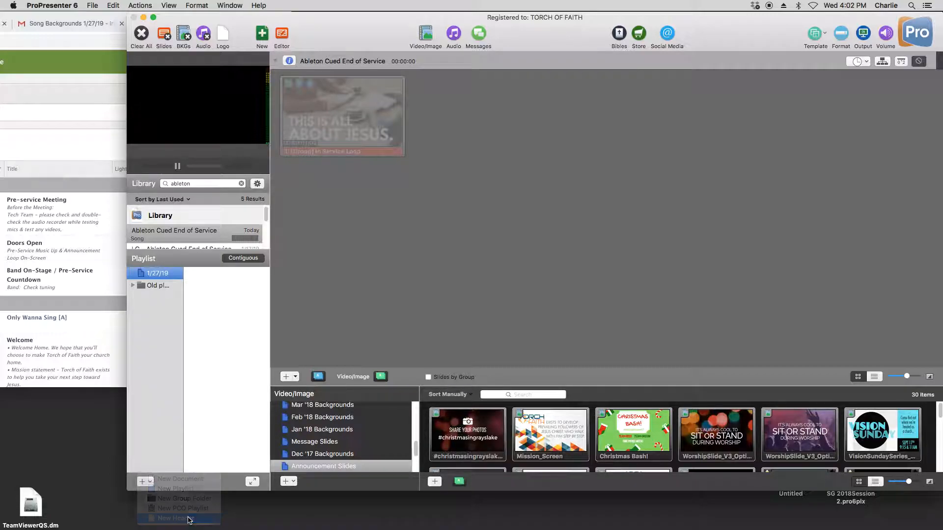
pyautogui.scroll(-6, 42, 311)
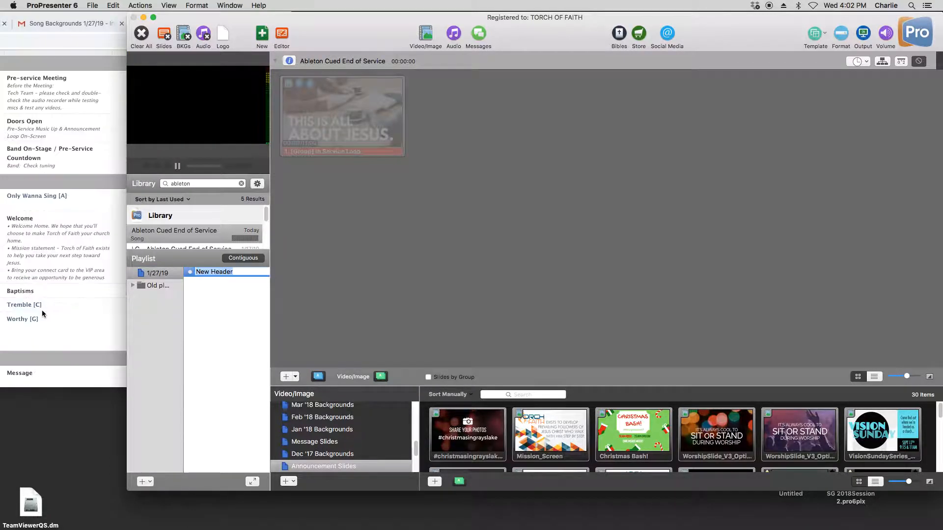
pyautogui.scroll(-2, 43, 314)
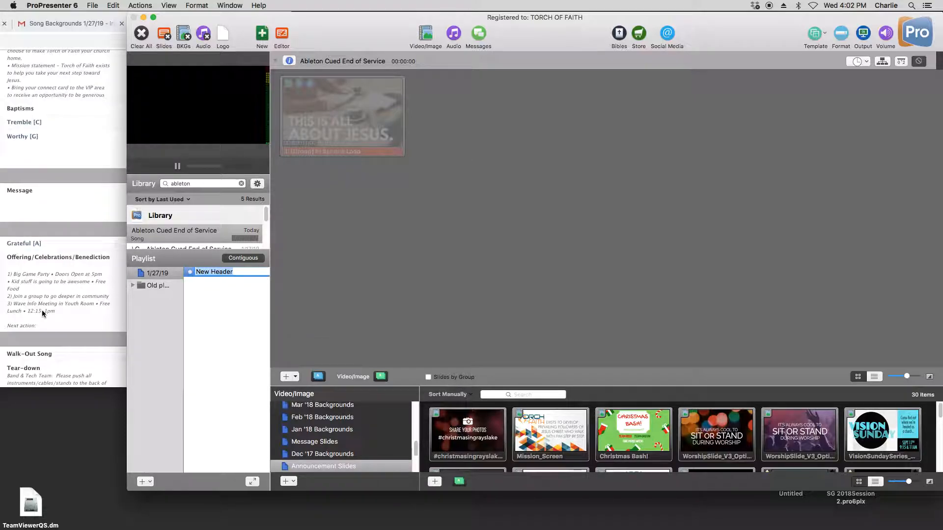
pyautogui.write('End of S')
pyautogui.write('erb')
pyautogui.write('ice')
pyautogui.press('Return')
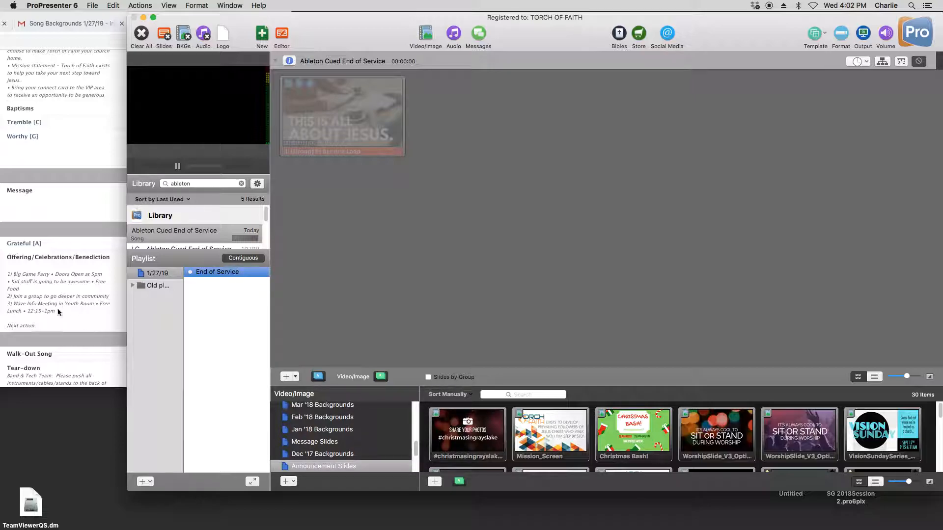
# - Add a header named Celebrations above End of Service in the 1/27/19 playlist
pyautogui.click(147, 482)
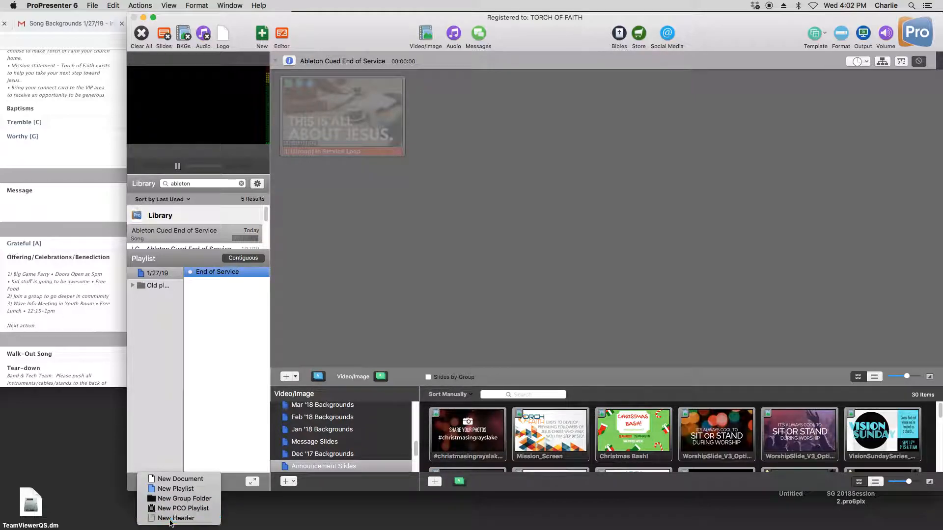
pyautogui.click(170, 519)
pyautogui.write('Celebration')
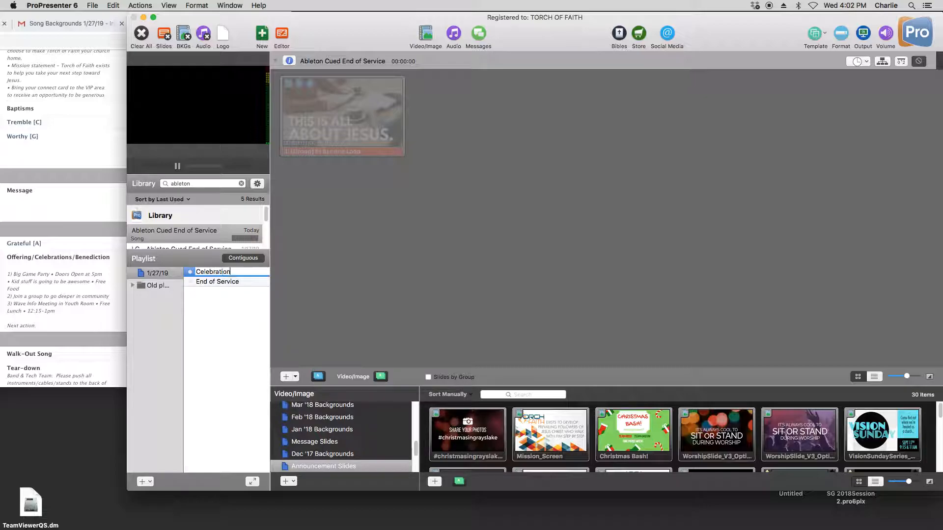
pyautogui.write('s')
pyautogui.press('Return')
# - Add a header named Song 4 above Celebrations in the playlist
pyautogui.click(146, 482)
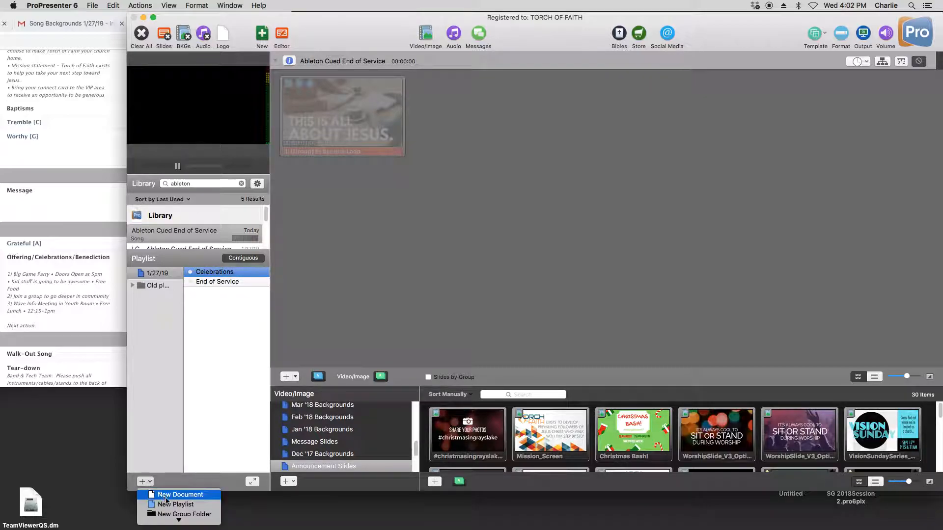
pyautogui.click(177, 519)
pyautogui.write('Si')
pyautogui.write('n')
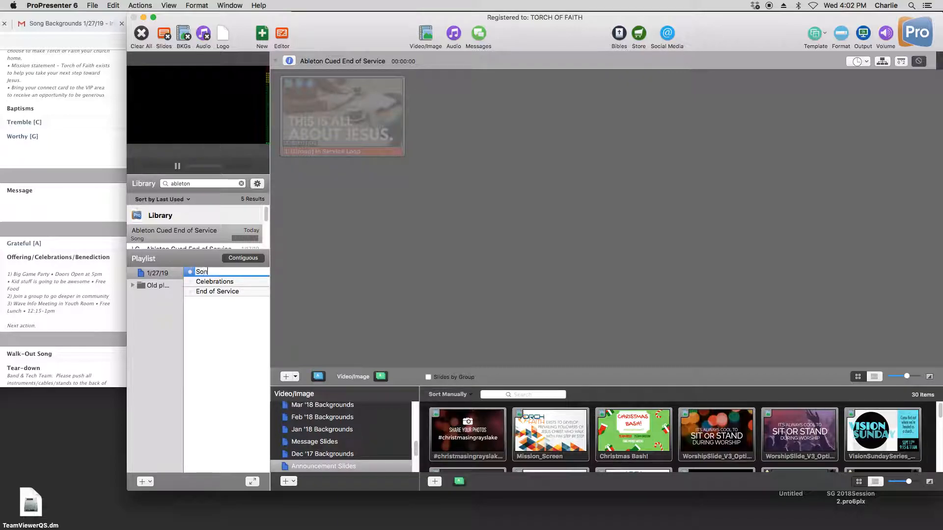
pyautogui.write('g 4')
pyautogui.press('Return')
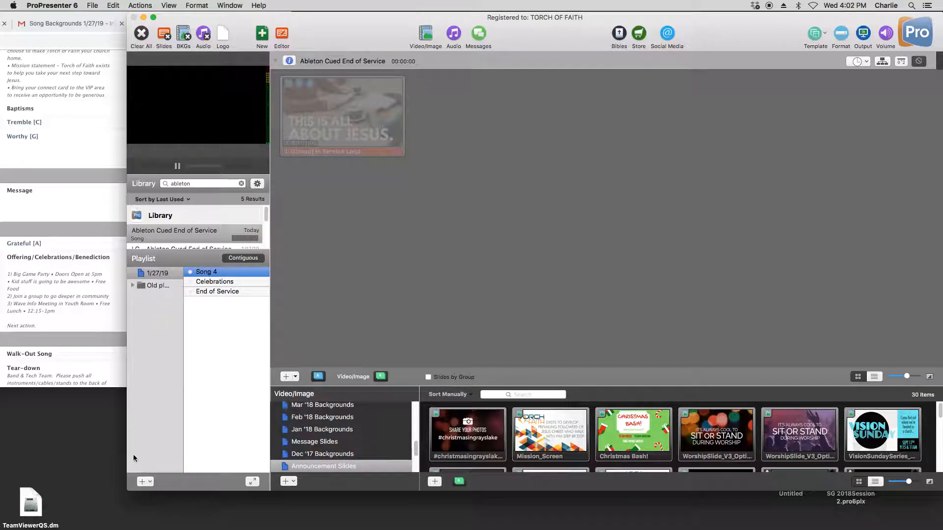
# - Add a header named Sermon above Song 4 in the playlist
pyautogui.click(145, 481)
pyautogui.click(174, 520)
pyautogui.write('Sermon')
pyautogui.press('Return')
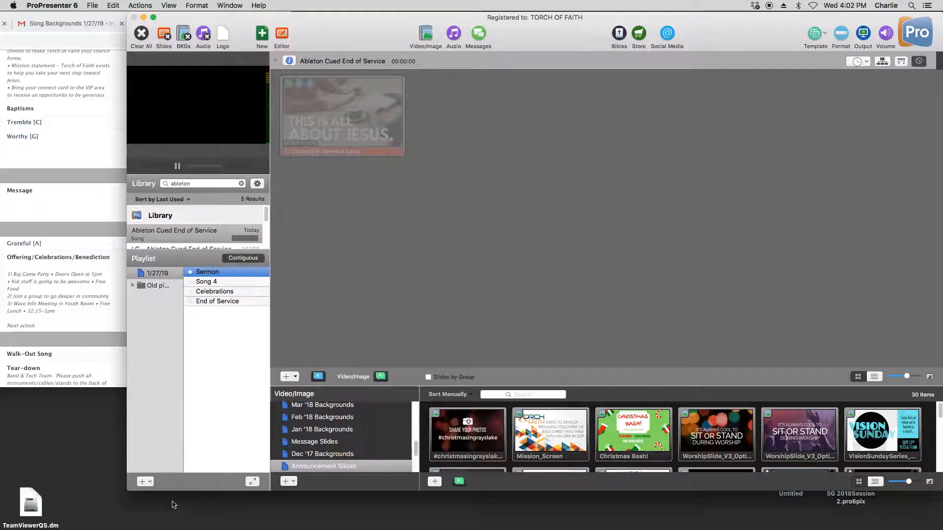
# - Add a header named Songs 2 & 3 above Sermon in the playlist
pyautogui.click(147, 483)
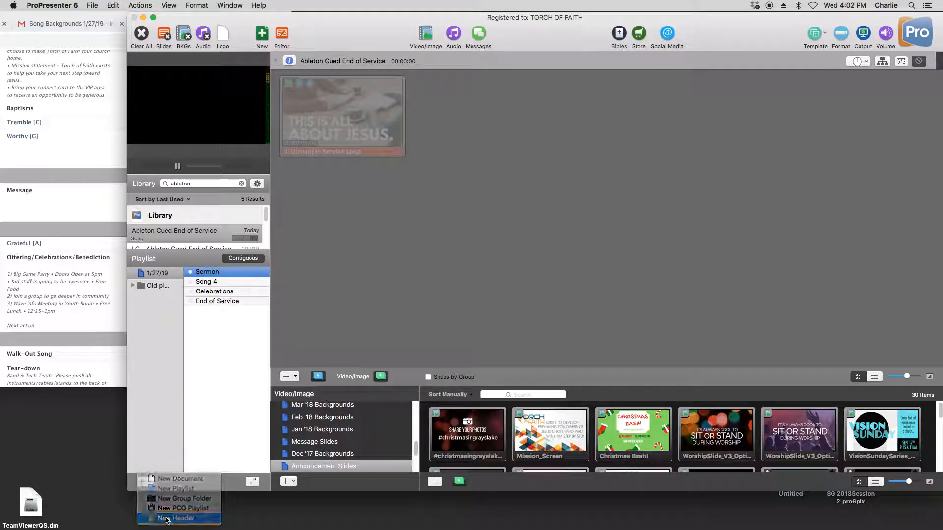
pyautogui.click(167, 519)
pyautogui.write('Songs 2 &')
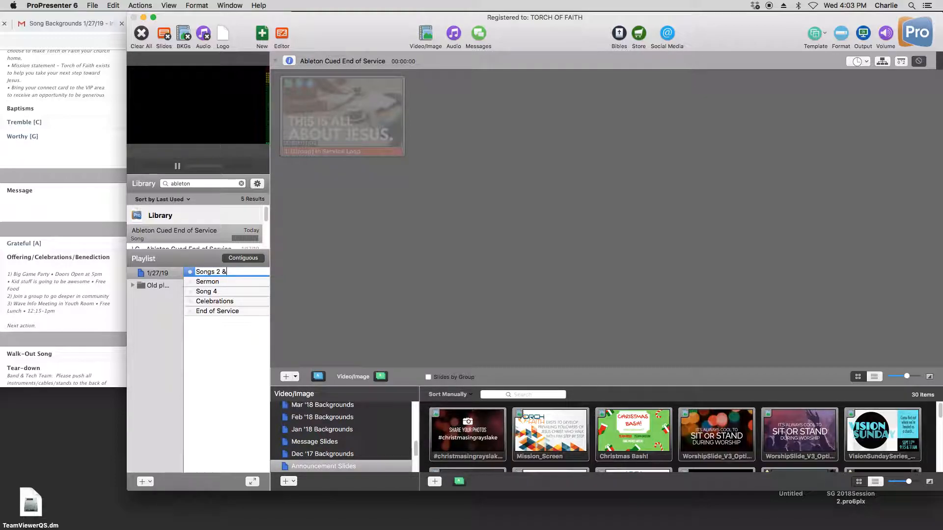
pyautogui.write(' 3')
pyautogui.press('Return')
# - Add a header named Welcome/Baptisms above Songs 2 & 3 in the playlist
pyautogui.click(150, 482)
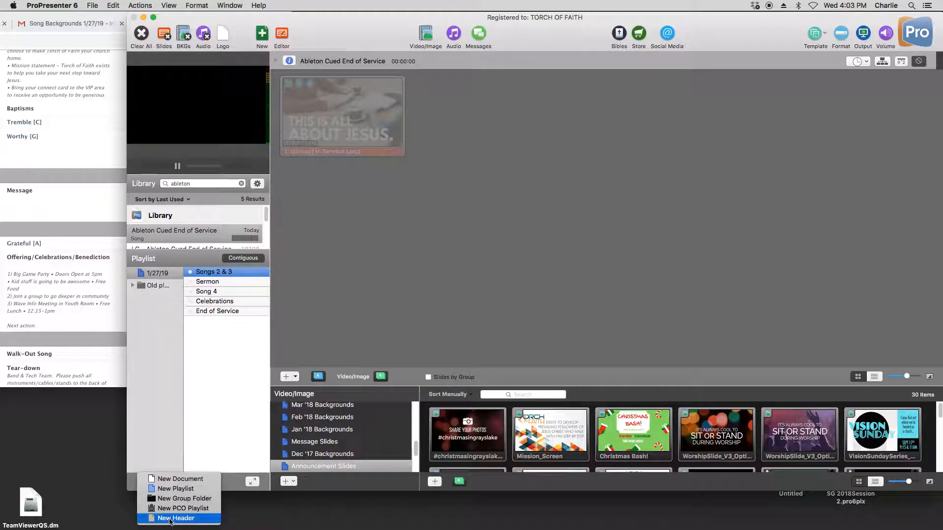
pyautogui.click(173, 518)
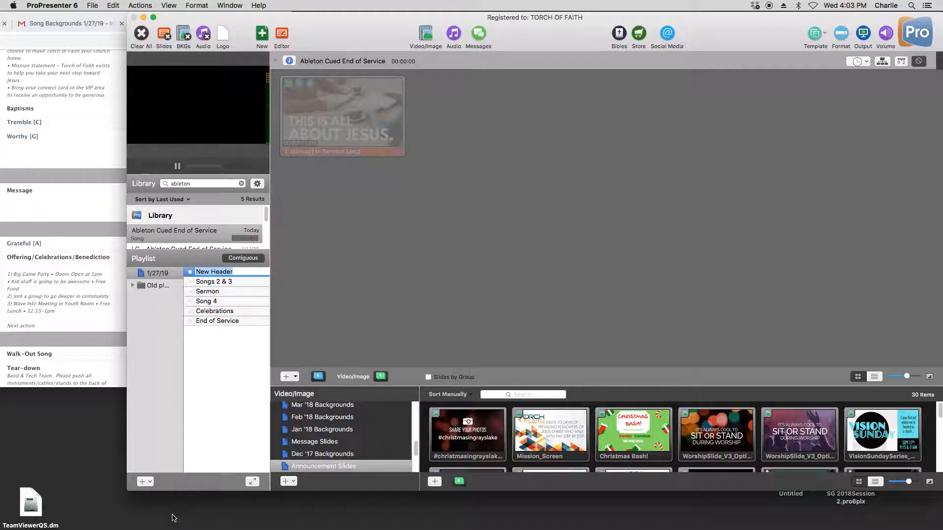
pyautogui.write('Welcome/Baptisms')
pyautogui.press('BackSpace')
pyautogui.write('ms')
pyautogui.press('Return')
# - Check the earlier part of the service plan and add a header named Song 1 above Welcome/Baptisms
pyautogui.click(150, 482)
pyautogui.click(196, 428)
pyautogui.scroll(5, 87, 260)
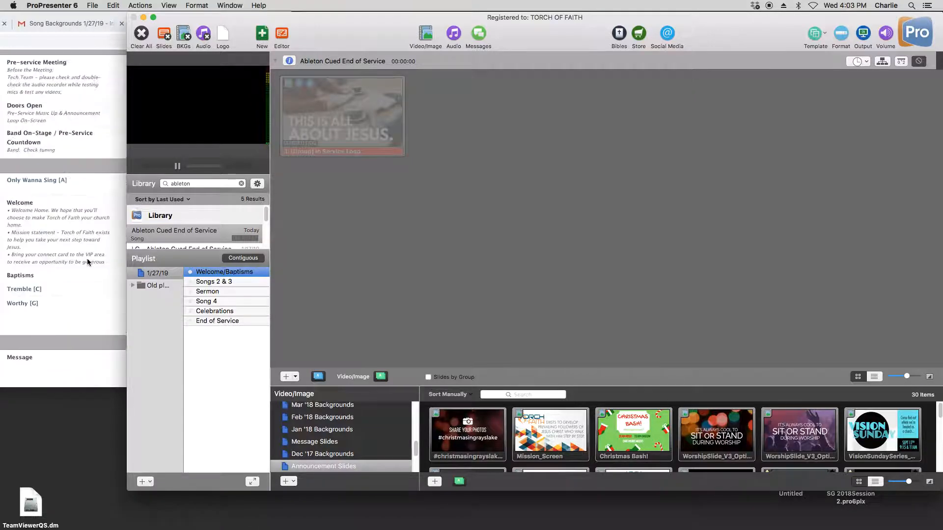
pyautogui.click(146, 482)
pyautogui.click(176, 519)
pyautogui.write('Song 1')
pyautogui.press('Return')
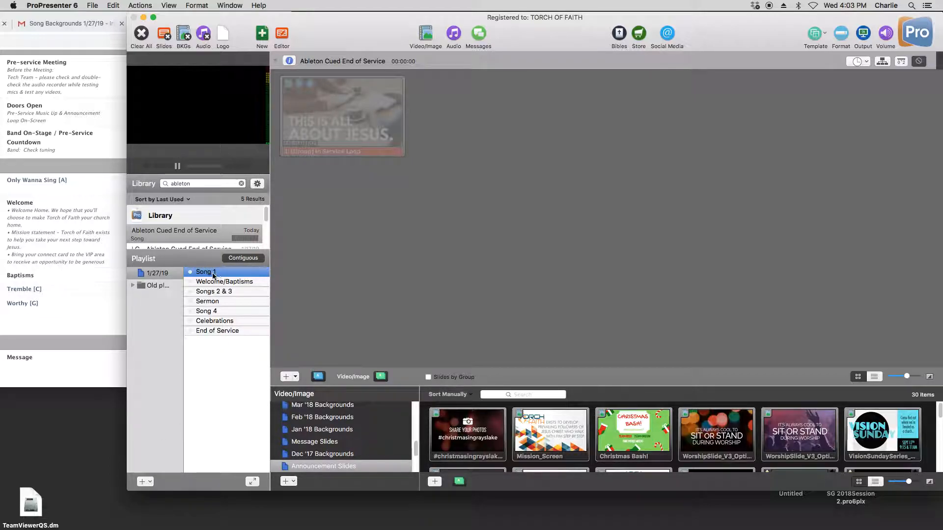
# - Add a header named Preservice above Song 1 in the 1/27/19 playlist
pyautogui.click(151, 485)
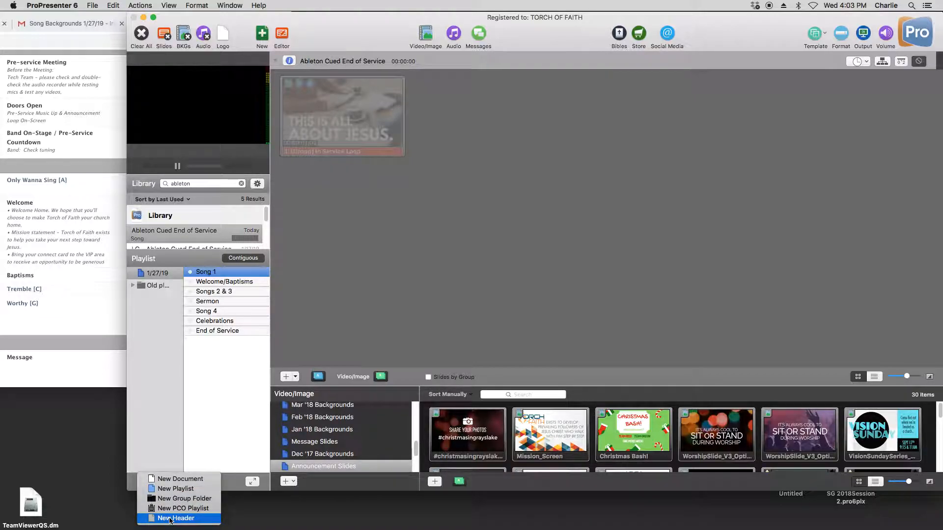
pyautogui.click(172, 410)
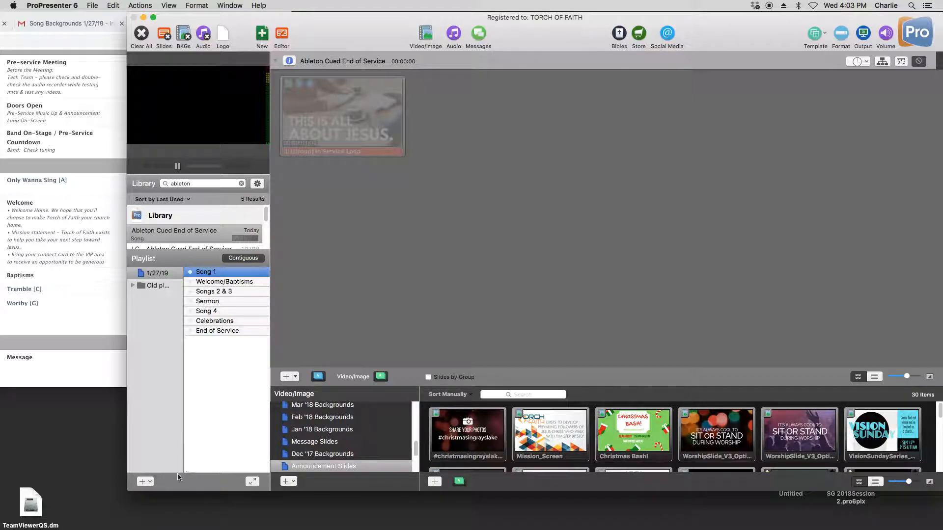
pyautogui.click(146, 481)
pyautogui.click(172, 519)
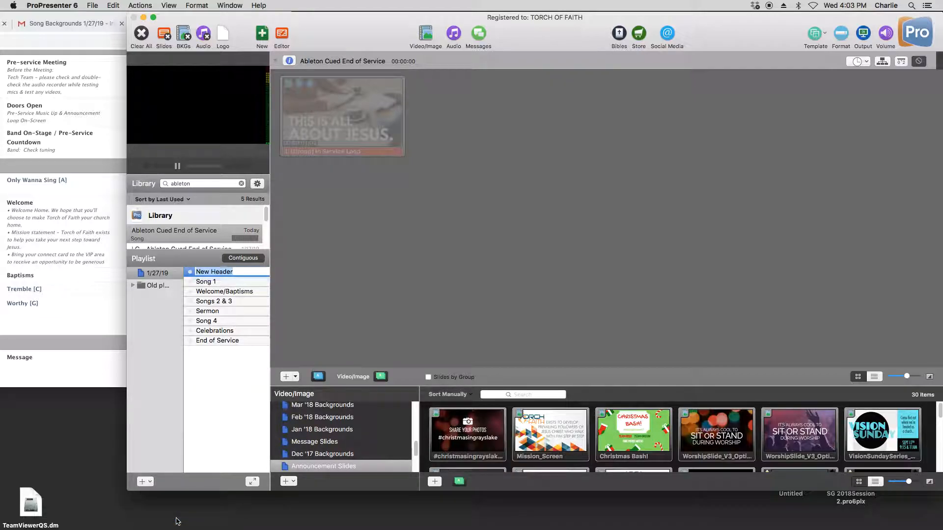
pyautogui.write('Preservice')
pyautogui.press('Return')
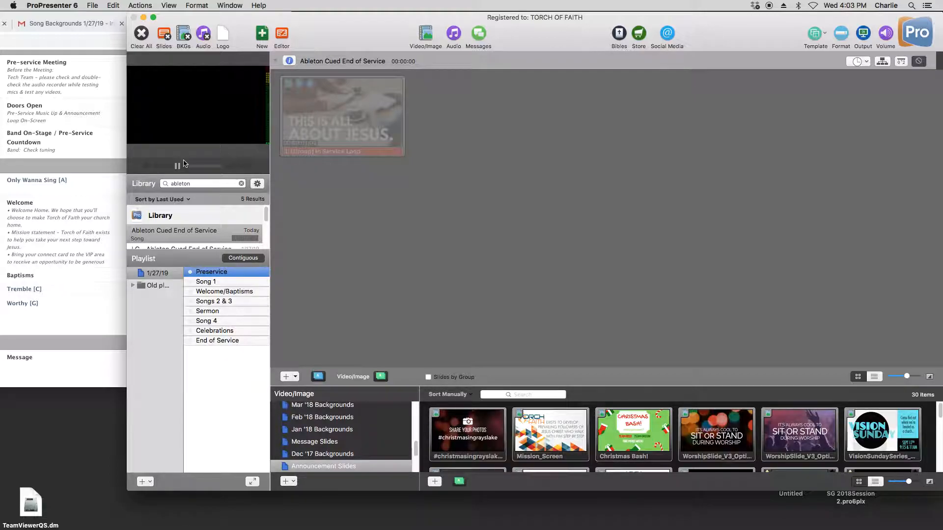
# - Search the library for preservice and add Preservice Loop below the Preservice header in the 1/27/19 playlist
pyautogui.moveTo(127, 22); pyautogui.dragTo(112, 78)
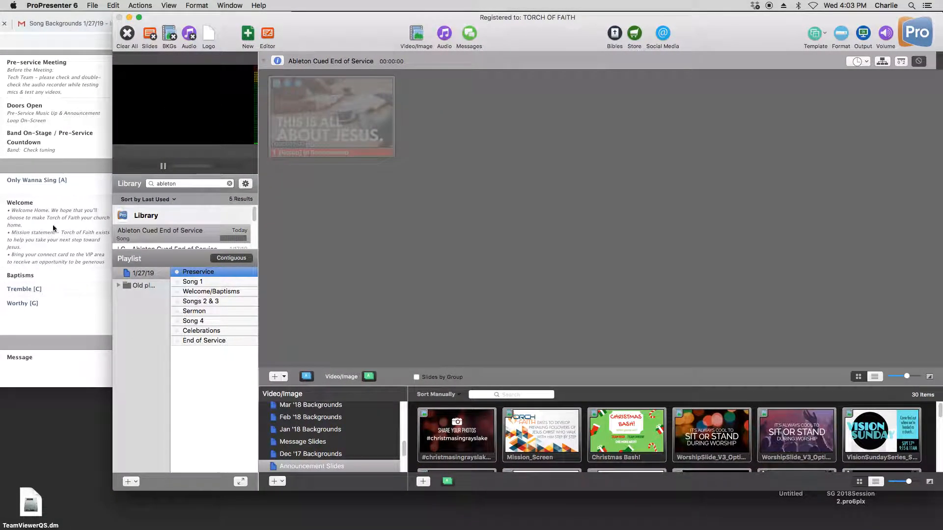
pyautogui.doubleClick(169, 183)
pyautogui.write('pre')
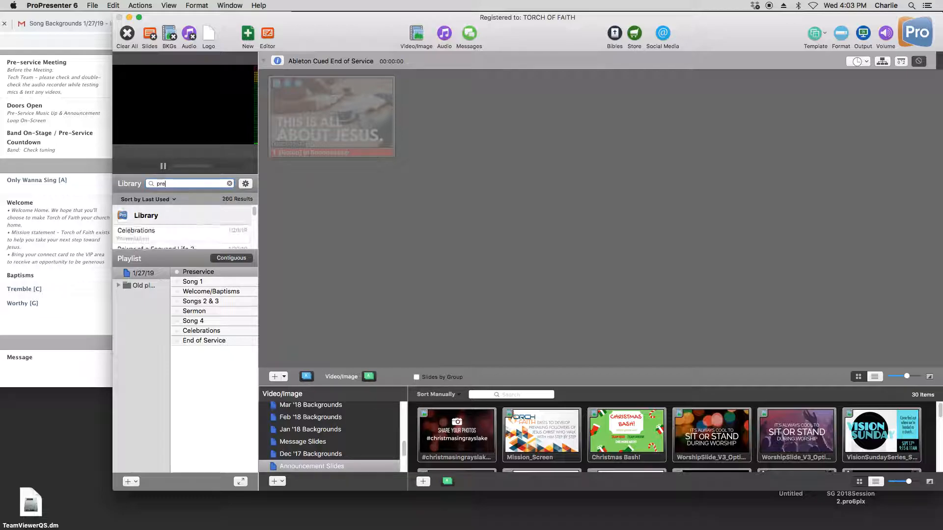
pyautogui.write('service')
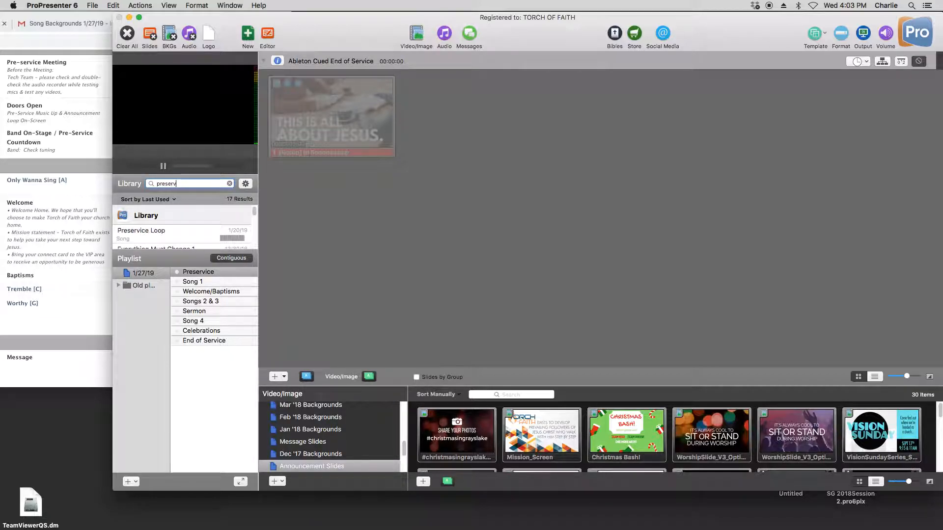
pyautogui.click(237, 242)
pyautogui.moveTo(236, 241); pyautogui.dragTo(204, 284)
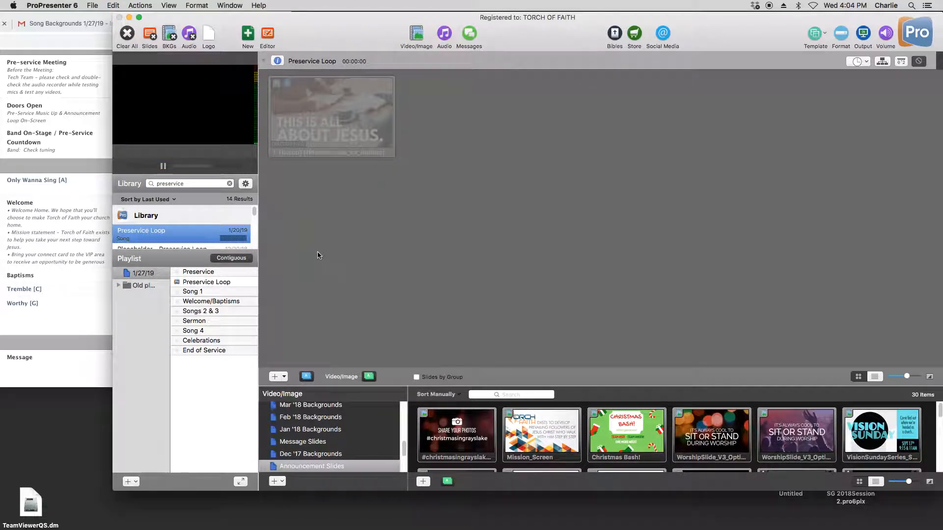
# - Enable the Preservice Loop slide in the playlist and disable it again
pyautogui.click(216, 283)
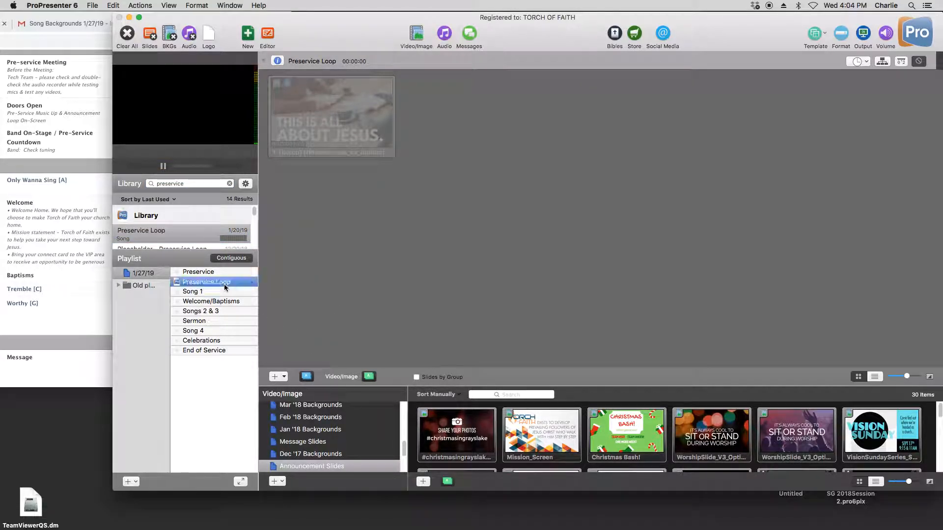
pyautogui.rightClick(347, 96)
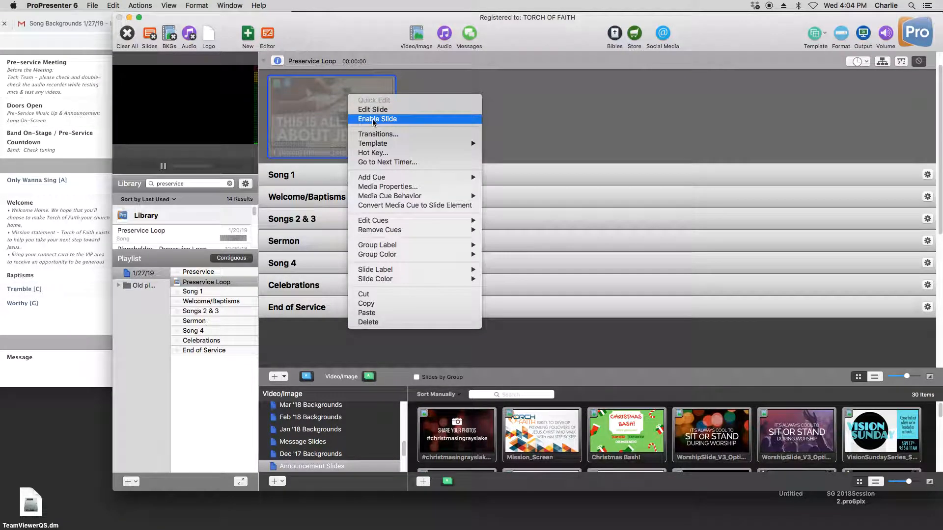
pyautogui.click(373, 120)
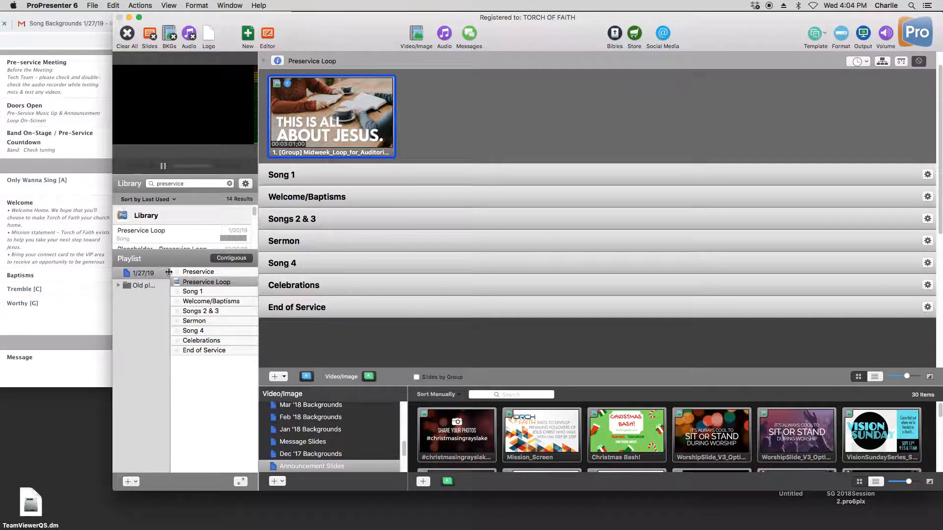
pyautogui.rightClick(306, 106)
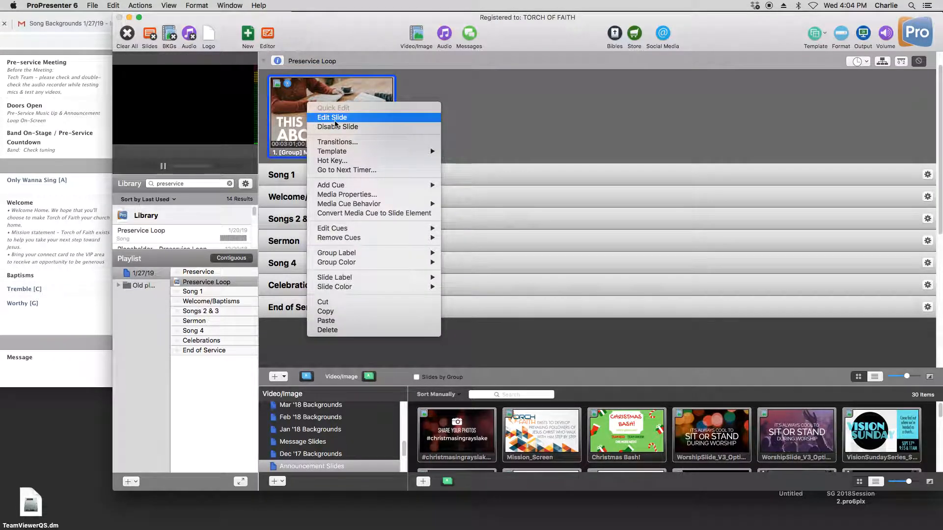
pyautogui.click(336, 125)
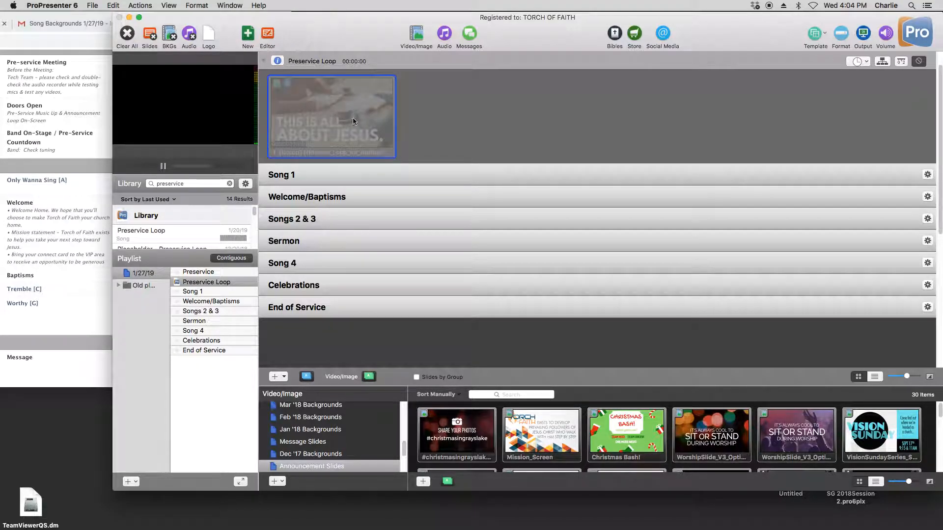
# - Search the library for countdown and add Countdown below Preservice Loop in the playlist
pyautogui.doubleClick(213, 185)
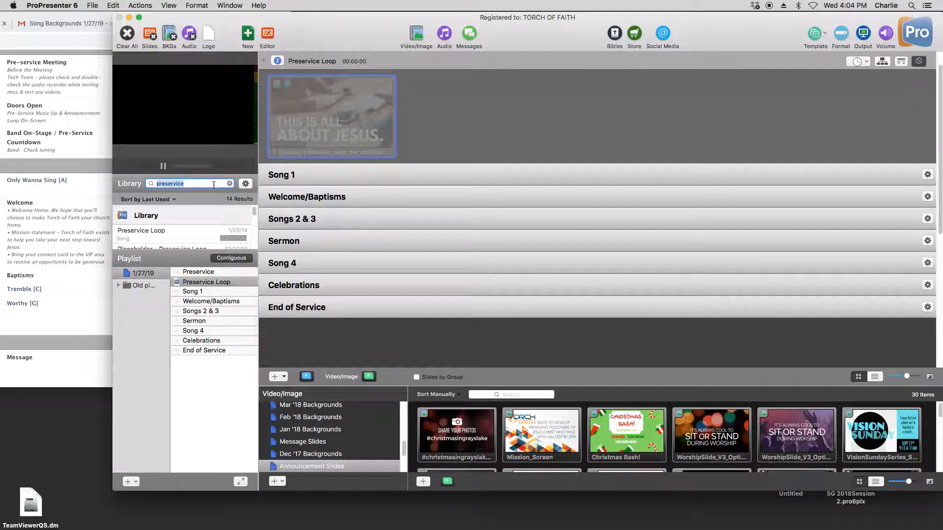
pyautogui.write('countdown')
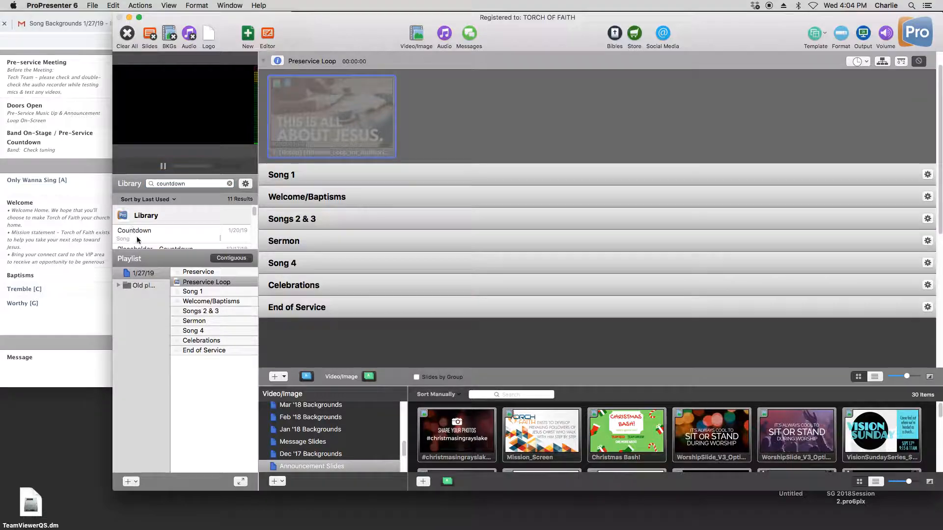
pyautogui.moveTo(134, 230); pyautogui.dragTo(197, 291)
pyautogui.click(199, 292)
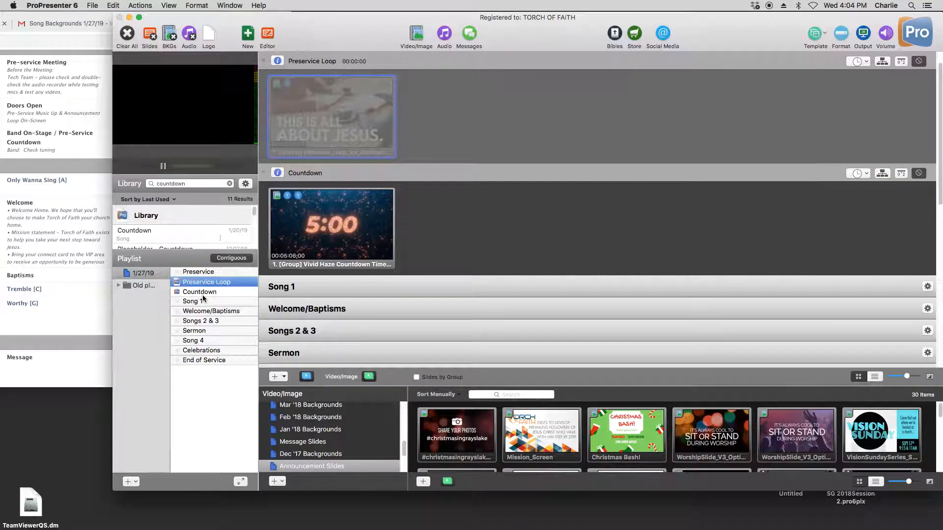
# - Add the song Only Wanna Sing from the library below the Song 1 header and select its Default Arrangement
pyautogui.click(211, 185)
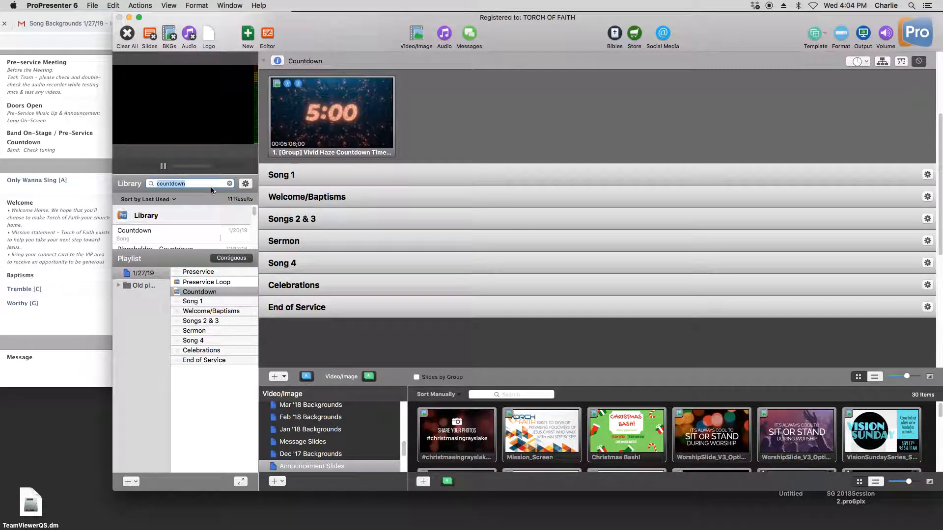
pyautogui.write('only ')
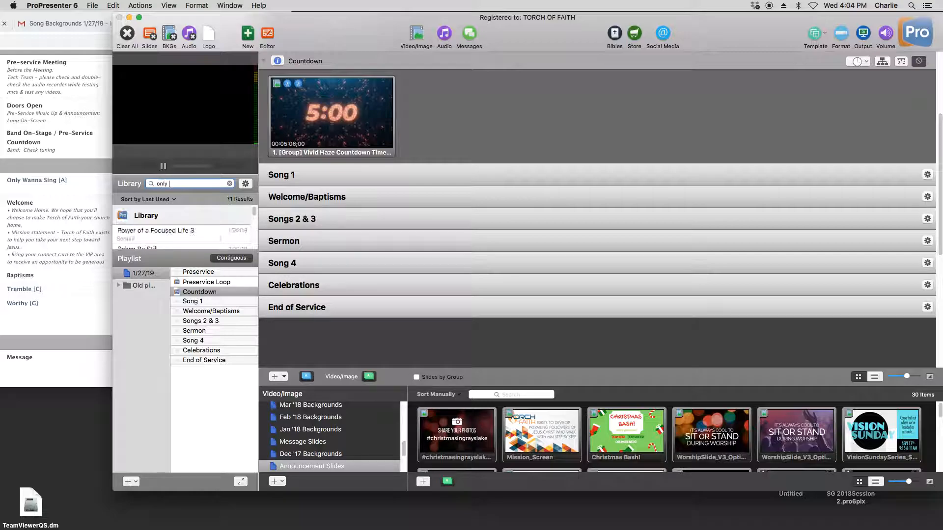
pyautogui.write('wanna sing')
pyautogui.moveTo(156, 238); pyautogui.dragTo(203, 310)
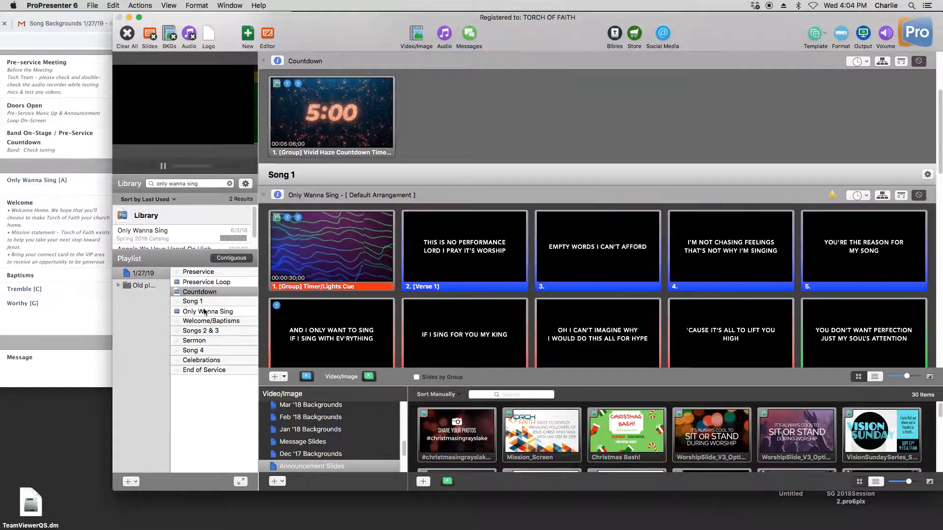
pyautogui.rightClick(205, 312)
pyautogui.moveTo(258, 352)
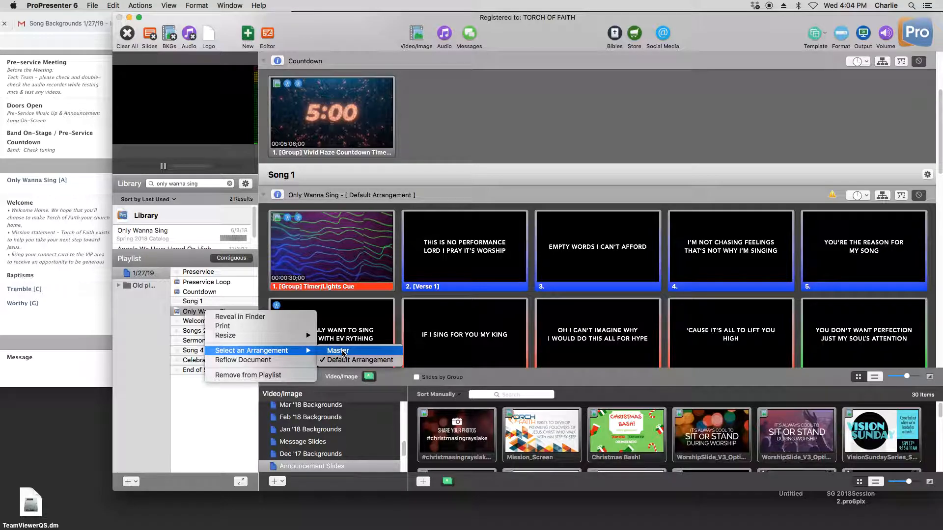
pyautogui.click(351, 364)
# - Add Welcome from the library below the Welcome/Baptisms header and review its slides in the playlist
pyautogui.tripleClick(187, 183)
pyautogui.write('welcome')
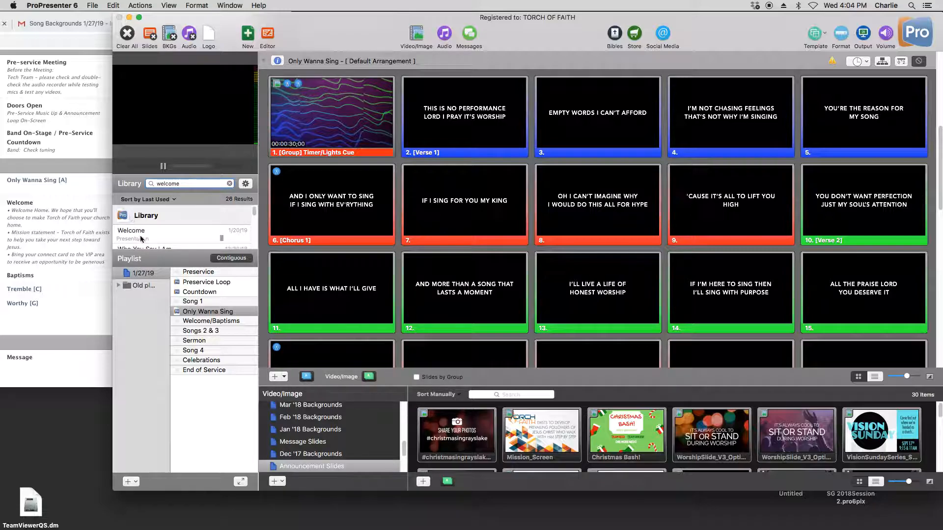
pyautogui.moveTo(142, 239); pyautogui.dragTo(206, 334)
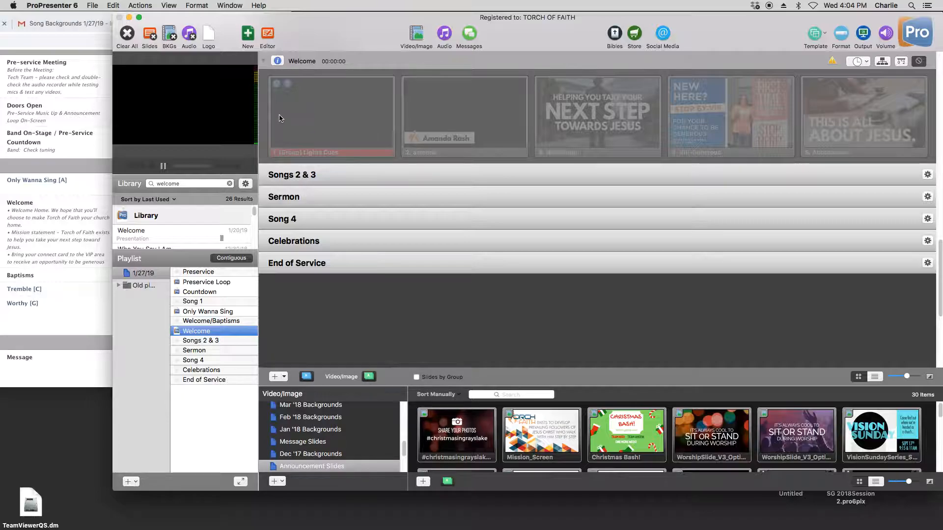
pyautogui.click(221, 283)
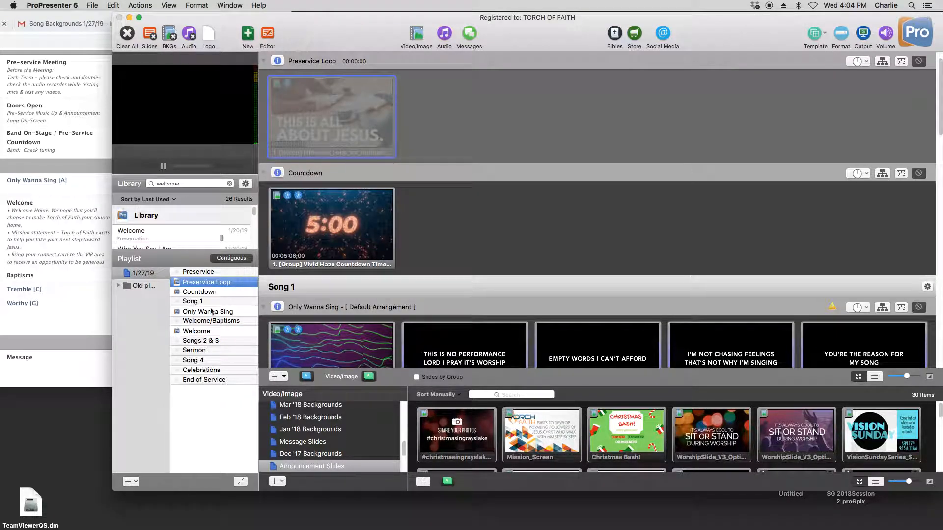
pyautogui.click(204, 331)
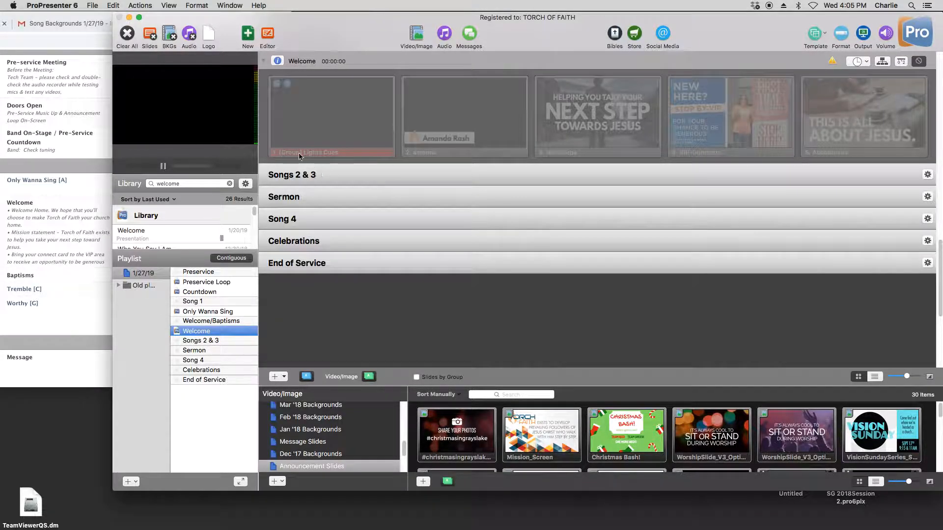
pyautogui.moveTo(262, 111); pyautogui.dragTo(846, 124)
pyautogui.click(262, 114)
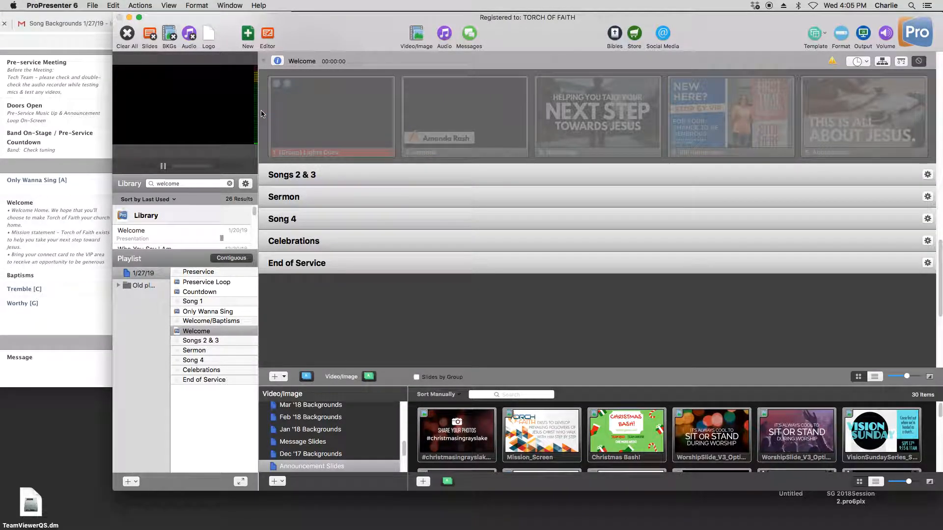
# - Add the song Tremble from the library below the Songs 2 & 3 header and check its selected arrangement
pyautogui.doubleClick(187, 183)
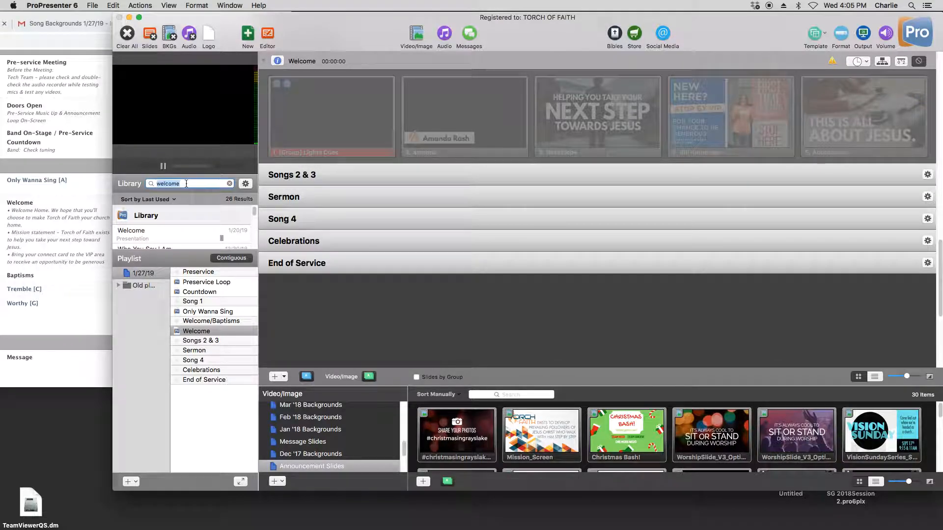
pyautogui.write('tremble')
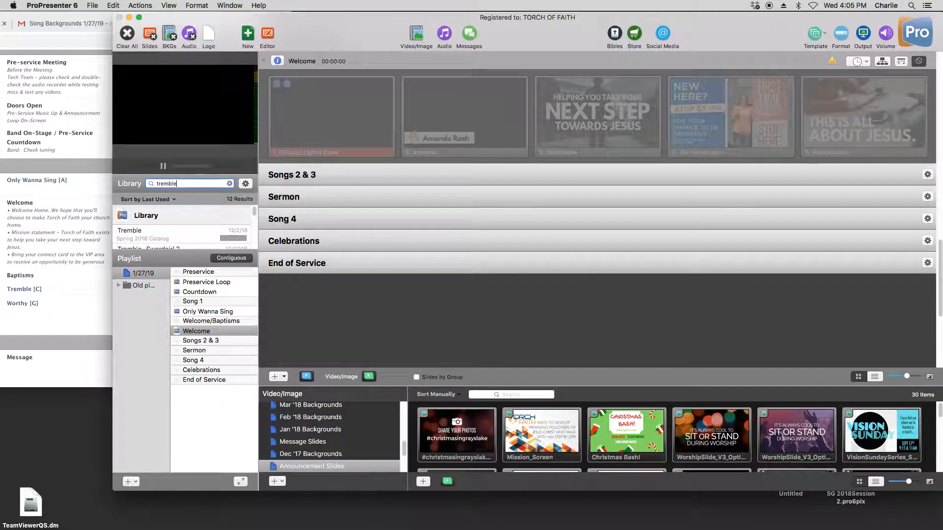
pyautogui.moveTo(136, 232); pyautogui.dragTo(220, 349)
pyautogui.rightClick(220, 349)
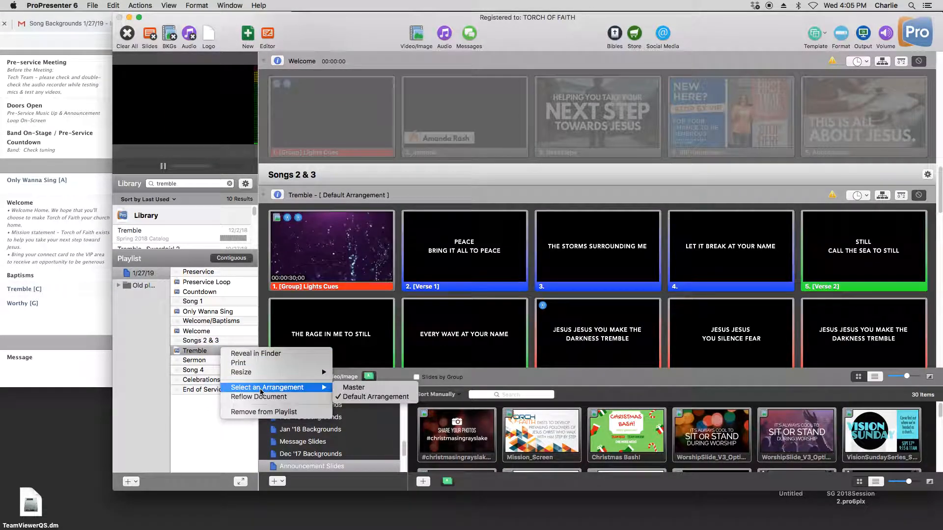
pyautogui.click(185, 187)
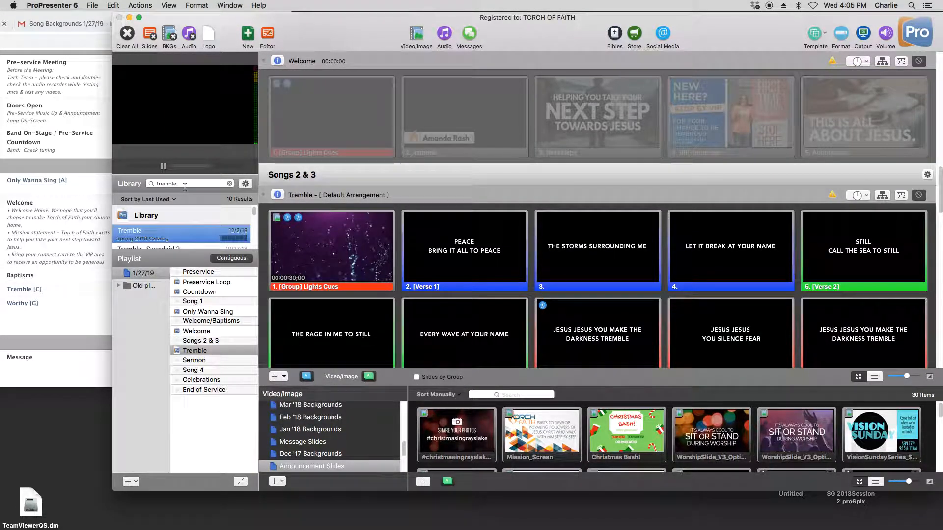
# - Add the song Worthy from the library below Tremble in the playlist and check its slides and options
pyautogui.doubleClick(182, 183)
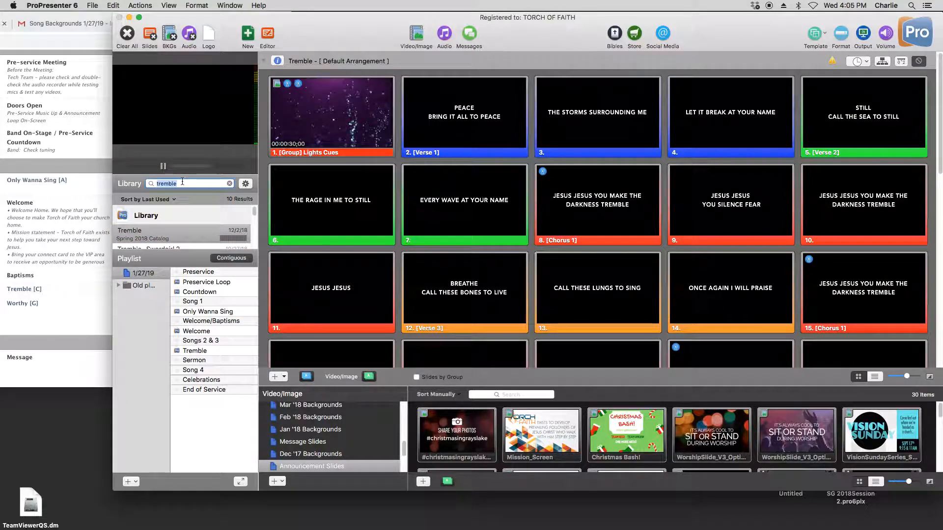
pyautogui.write('worthy')
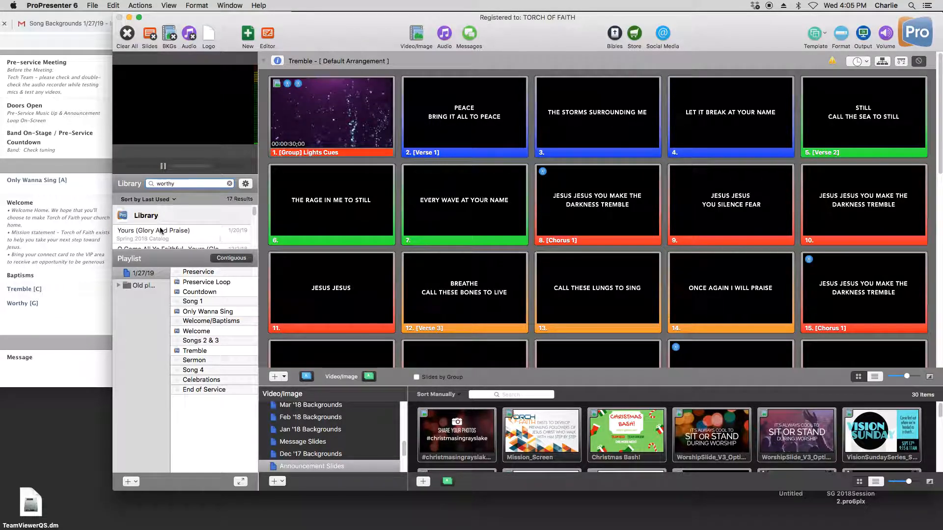
pyautogui.scroll(-3, 160, 231)
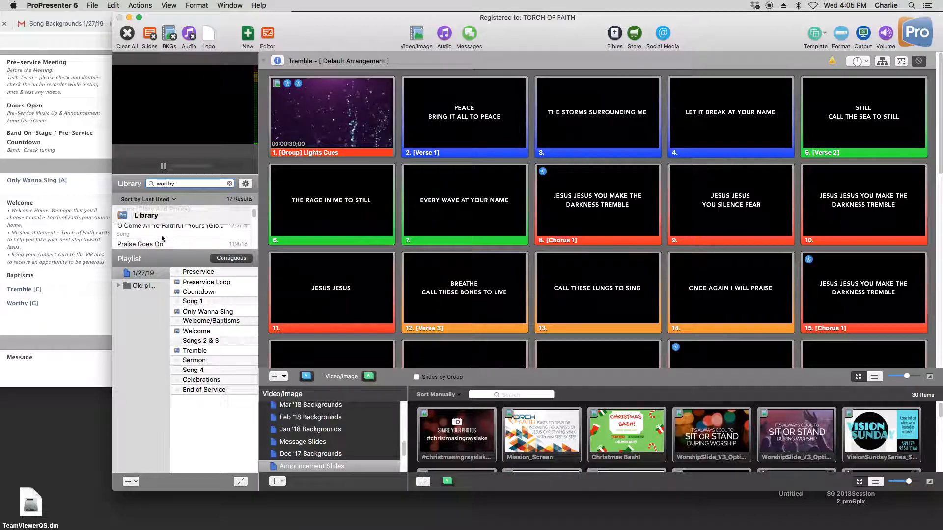
pyautogui.click(160, 239)
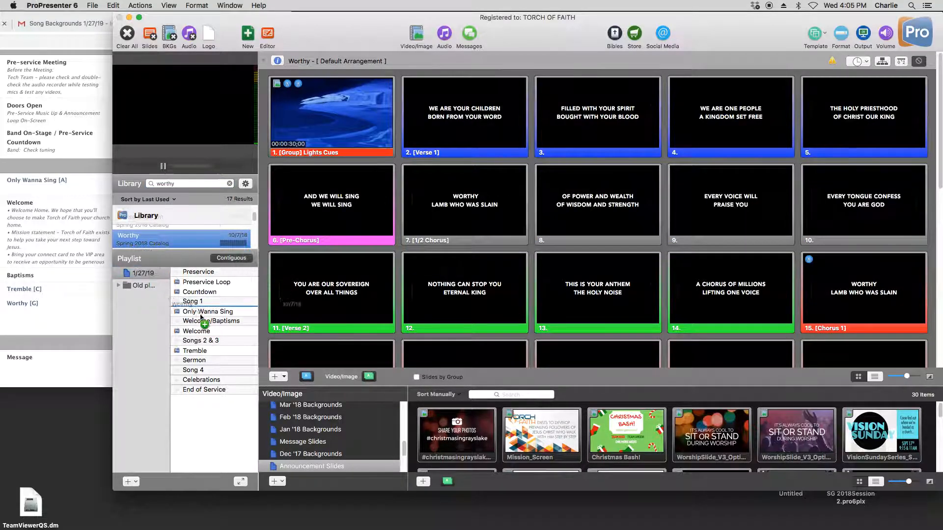
pyautogui.moveTo(218, 364); pyautogui.dragTo(217, 364)
pyautogui.click(211, 354)
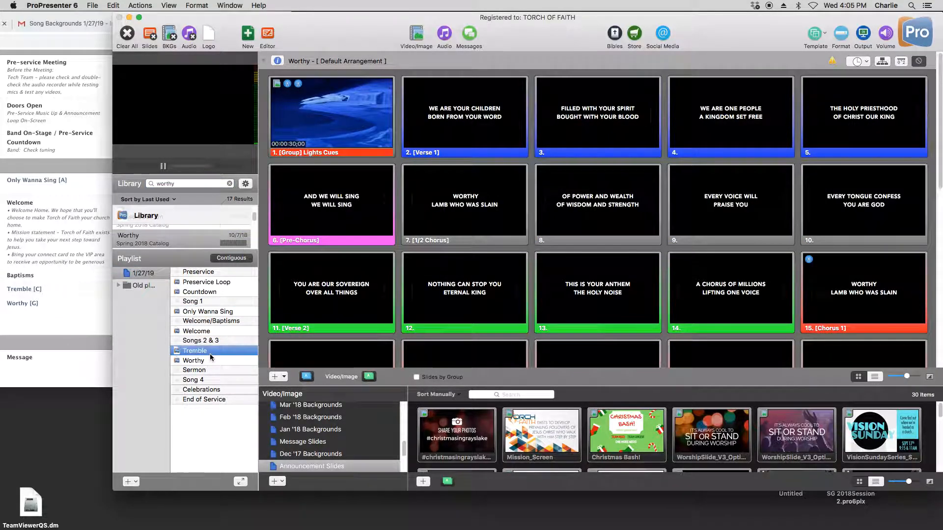
pyautogui.click(210, 360)
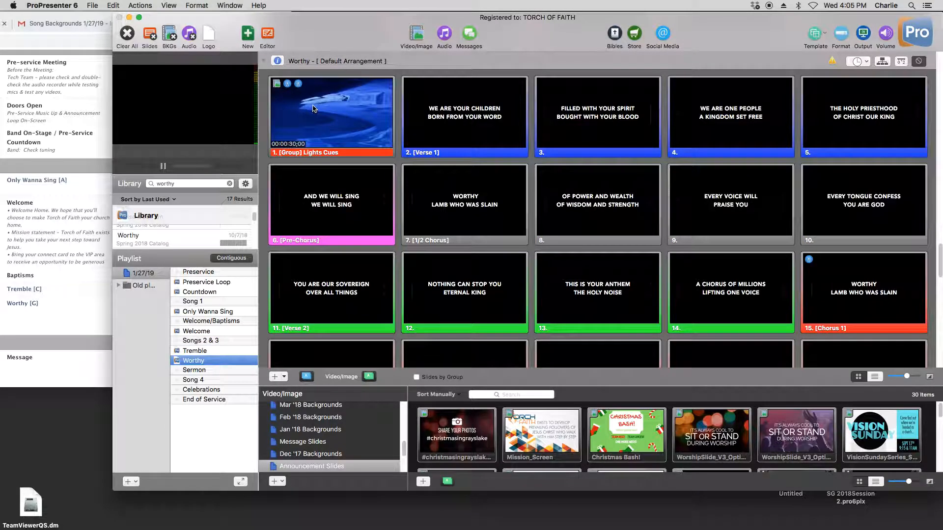
pyautogui.rightClick(315, 106)
pyautogui.click(214, 363)
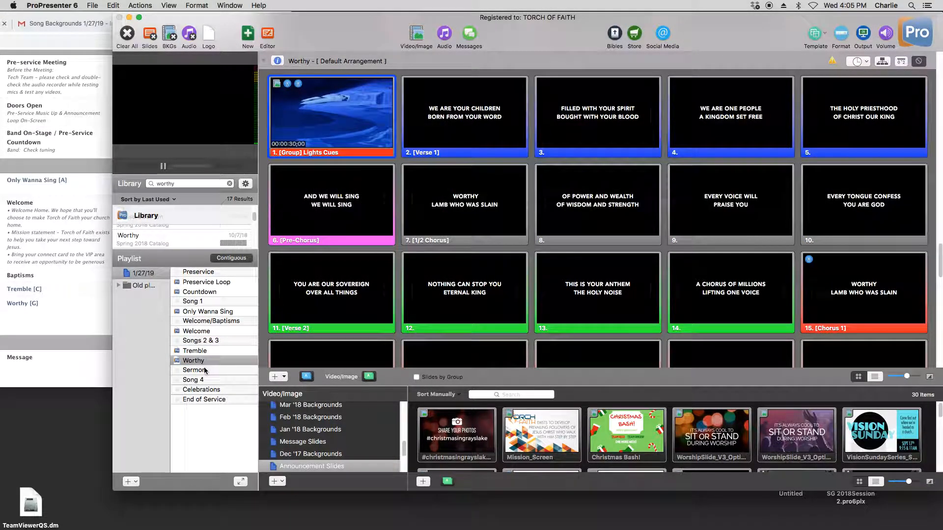
pyautogui.rightClick(203, 361)
pyautogui.click(191, 386)
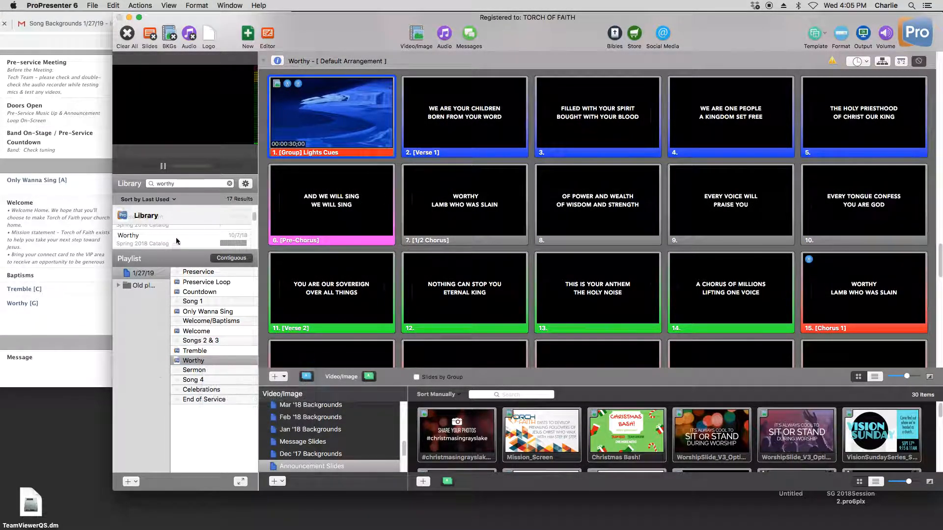
# - Search the library for sermon and add Placeholder - Sermon below the Sermon header in the playlist
pyautogui.doubleClick(189, 182)
pyautogui.write('sermon')
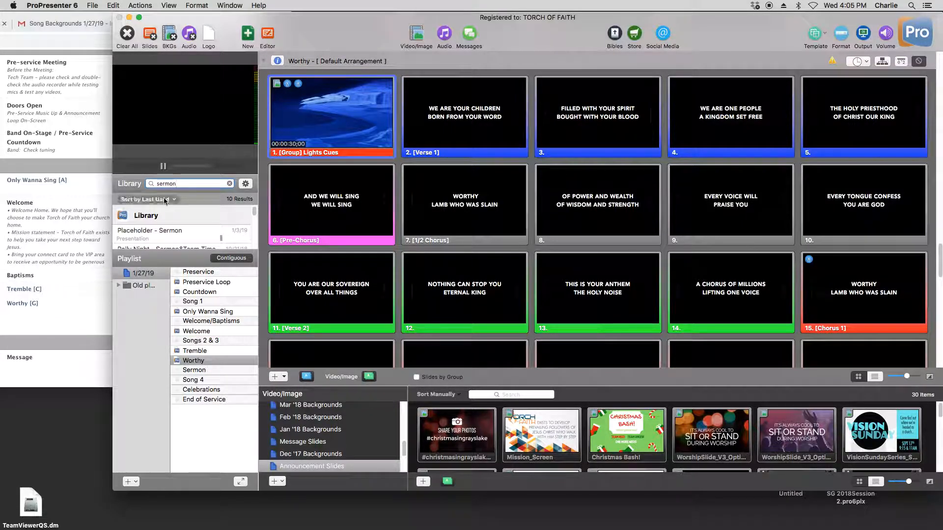
pyautogui.click(156, 230)
pyautogui.moveTo(149, 240); pyautogui.dragTo(228, 375)
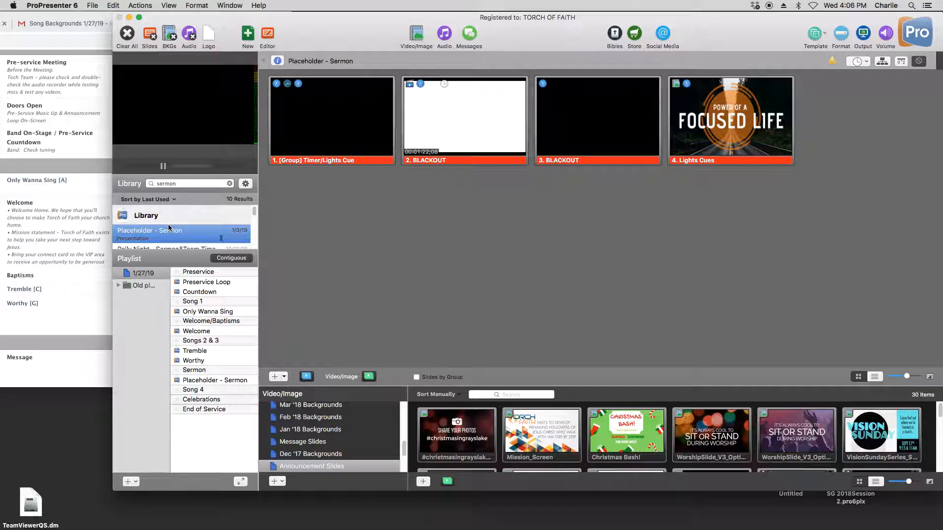
pyautogui.click(217, 382)
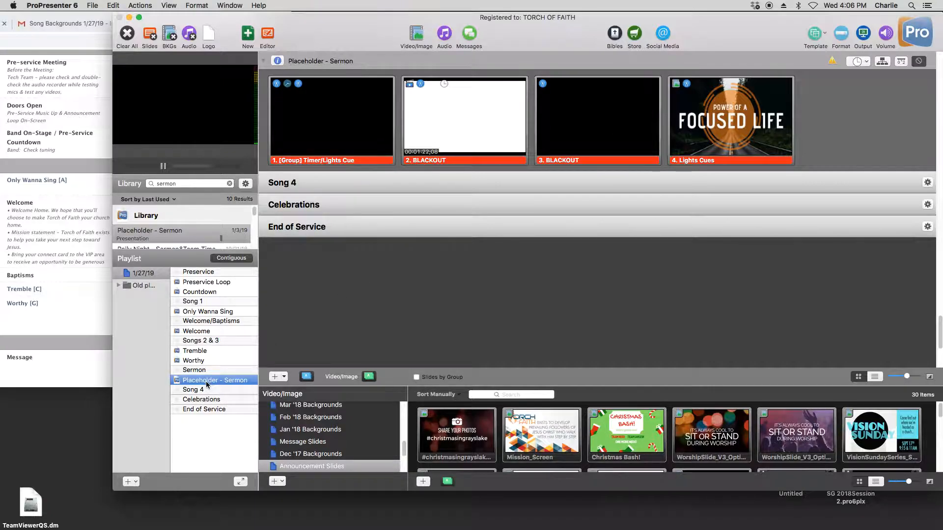
# - Search the library for grateful, add the song Grateful below the Song 4 header, and check its selected arrangement
pyautogui.click(210, 332)
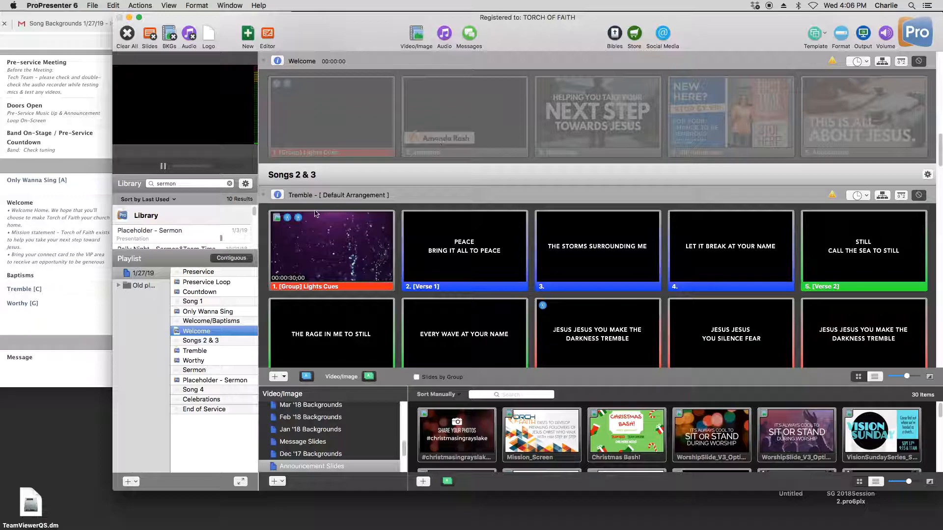
pyautogui.doubleClick(184, 185)
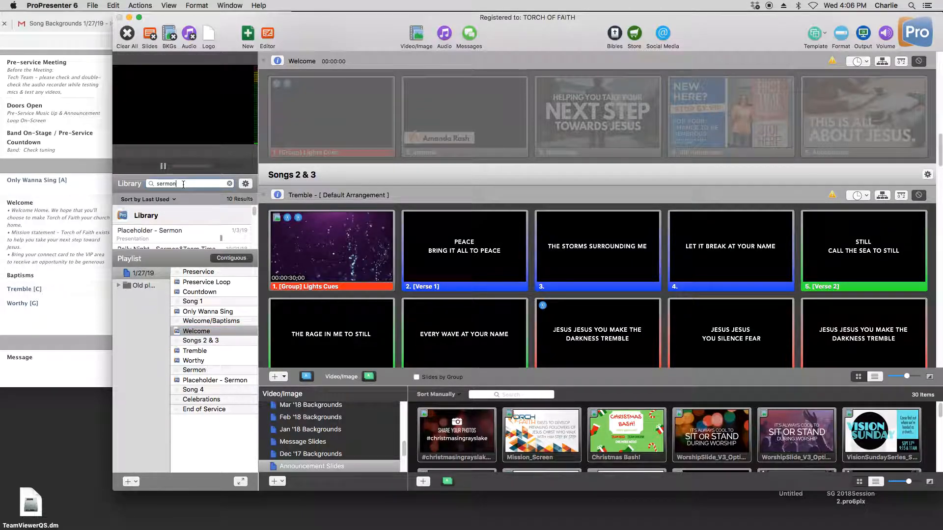
pyautogui.scroll(-2, 58, 253)
pyautogui.scroll(-2, 58, 253)
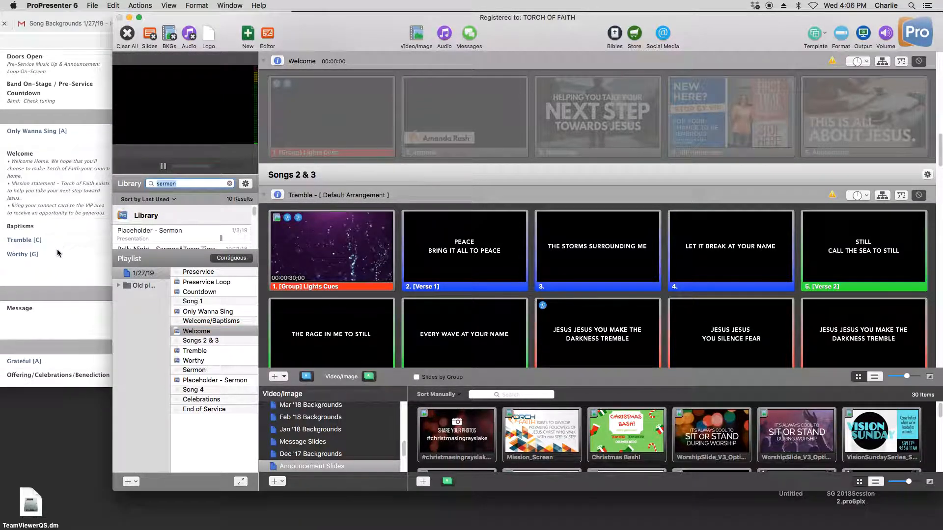
pyautogui.write('grat')
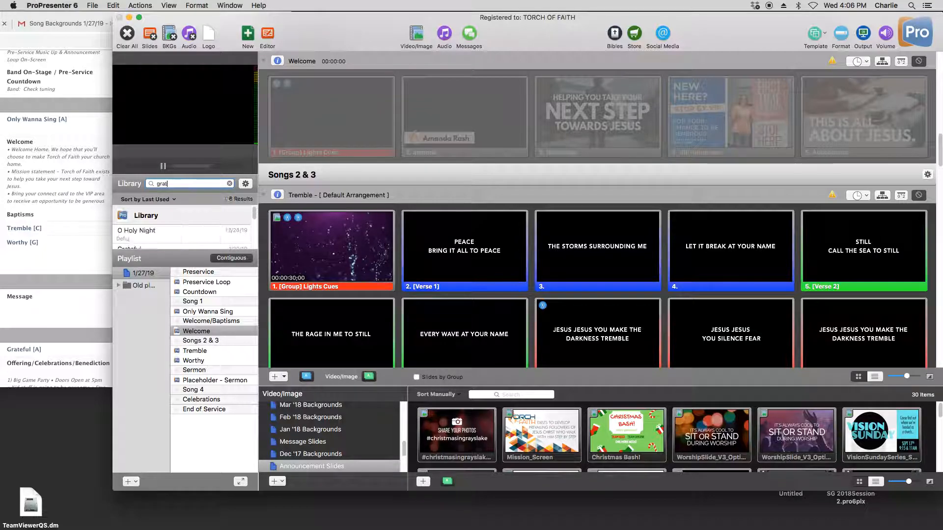
pyautogui.write('eful')
pyautogui.press('Return')
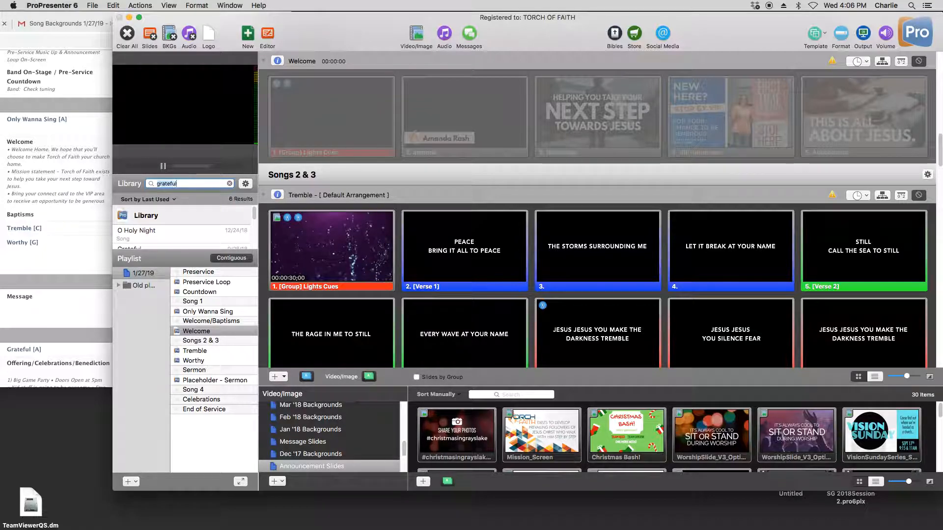
pyautogui.scroll(-1, 152, 242)
pyautogui.click(151, 241)
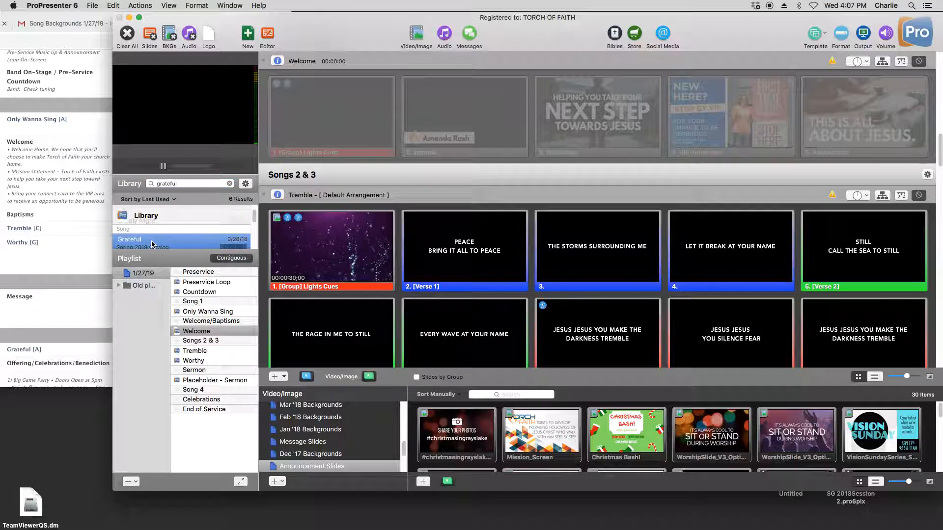
pyautogui.moveTo(151, 240); pyautogui.dragTo(223, 400)
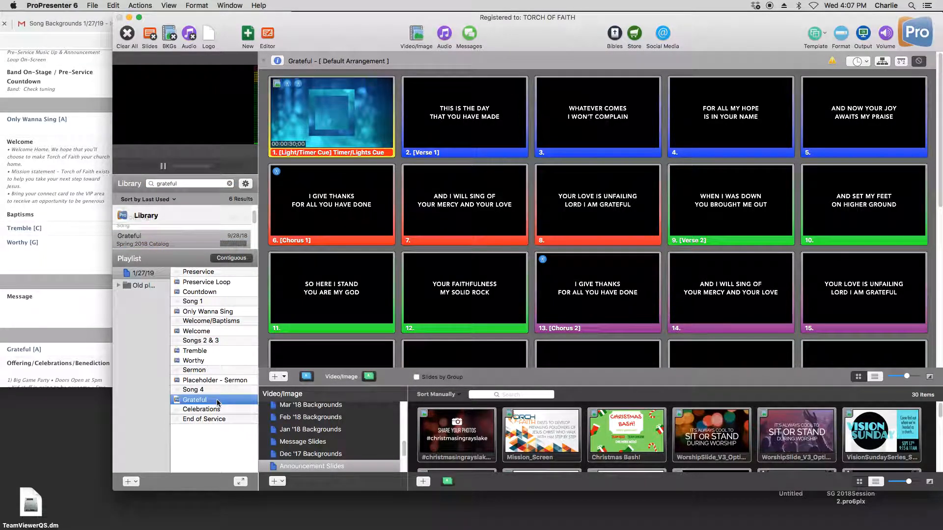
pyautogui.rightClick(217, 400)
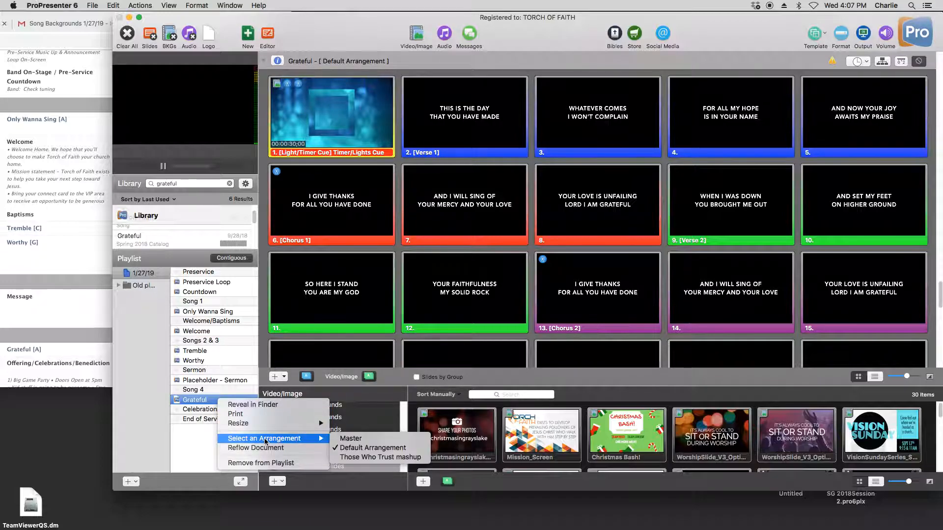
pyautogui.click(123, 389)
# - Search the library for celebrations and add Placeholder - Celebrations below the Celebrations header in the playlist
pyautogui.click(181, 183)
pyautogui.write('celebrations')
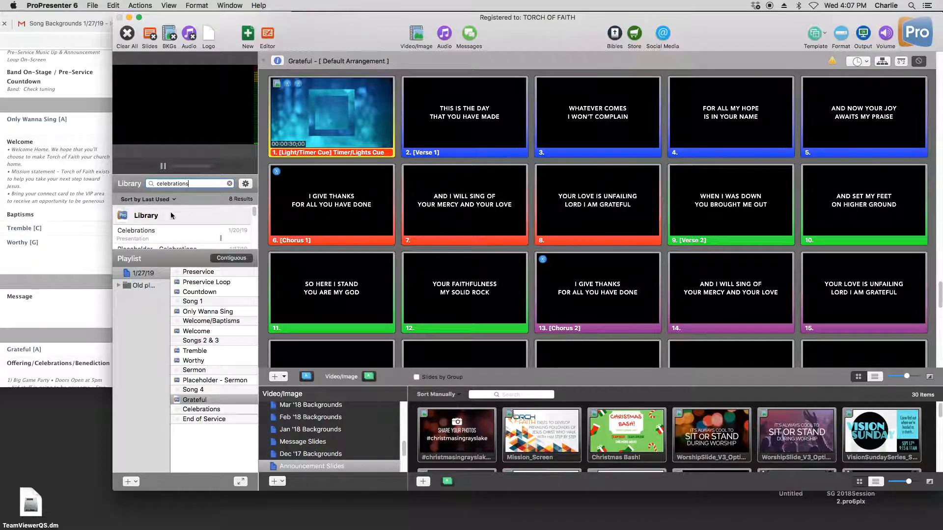
pyautogui.scroll(-1, 149, 231)
pyautogui.click(145, 241)
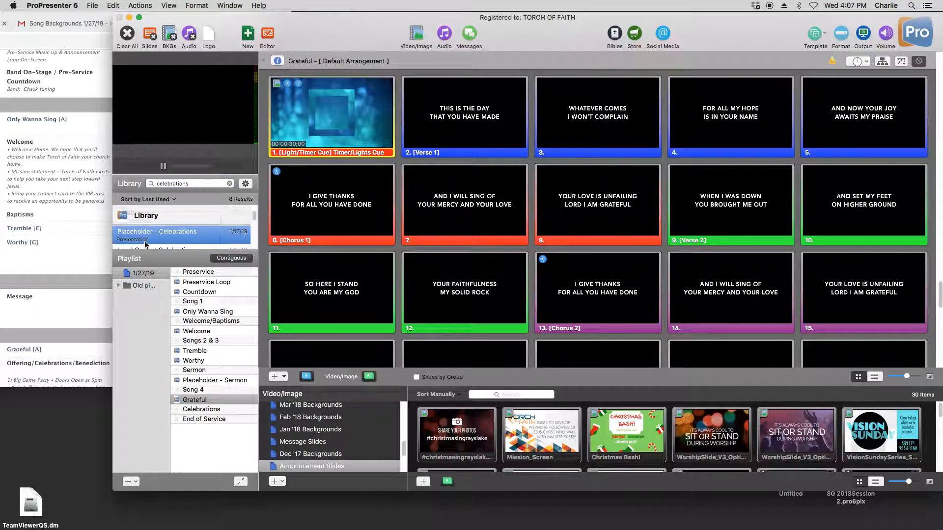
pyautogui.moveTo(128, 241); pyautogui.dragTo(229, 421)
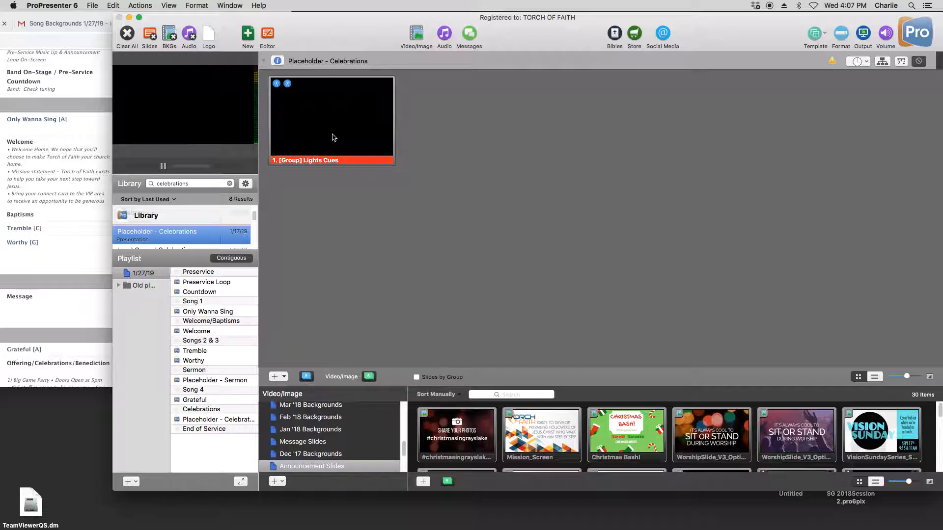
# - Compare the slides of the Celebrations presentation with those of Placeholder - Celebrations in the library
pyautogui.scroll(1, 195, 238)
pyautogui.scroll(1, 195, 238)
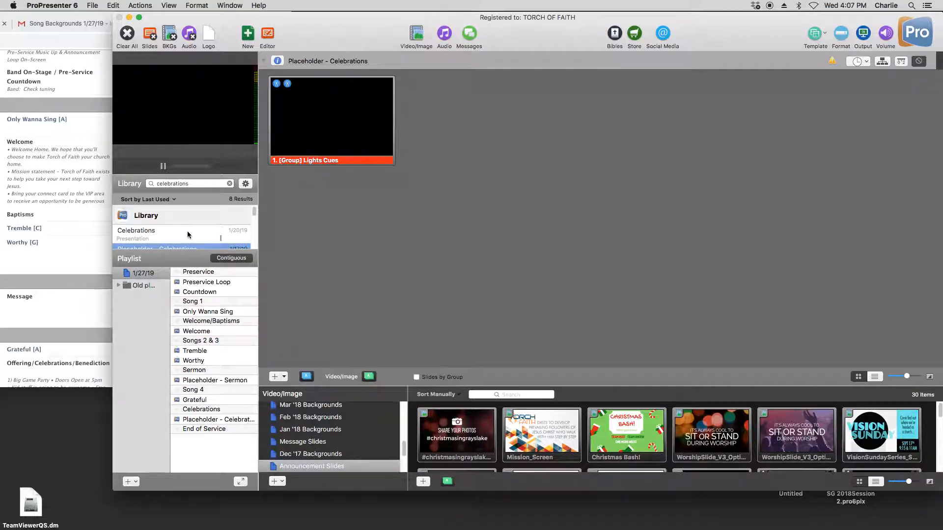
pyautogui.click(165, 232)
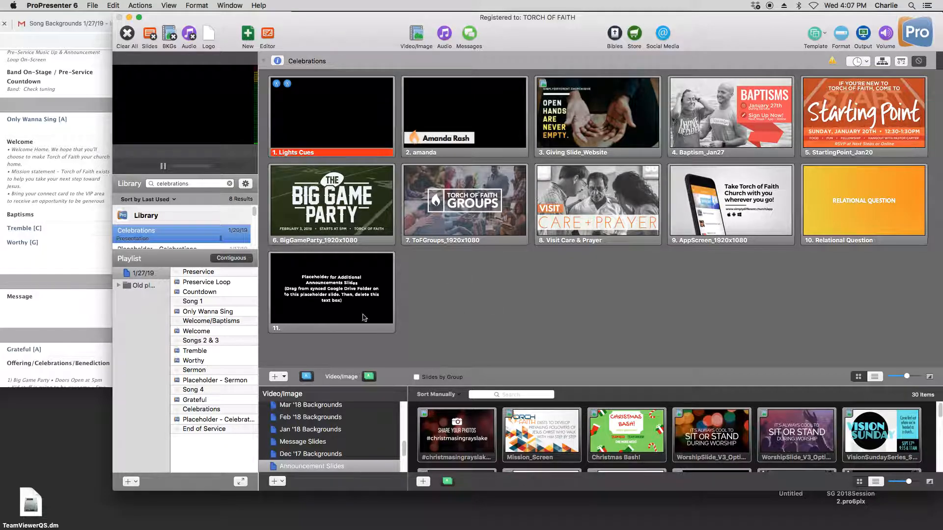
pyautogui.click(201, 249)
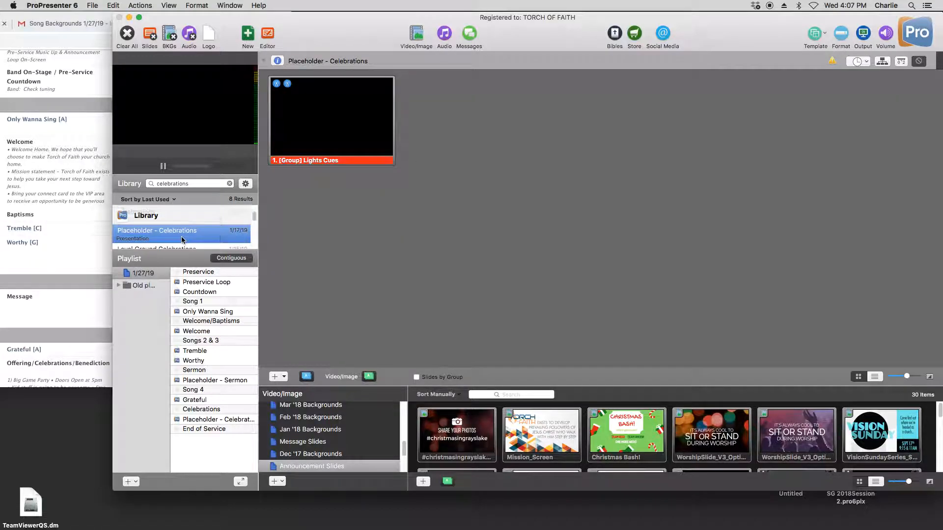
pyautogui.scroll(1, 181, 240)
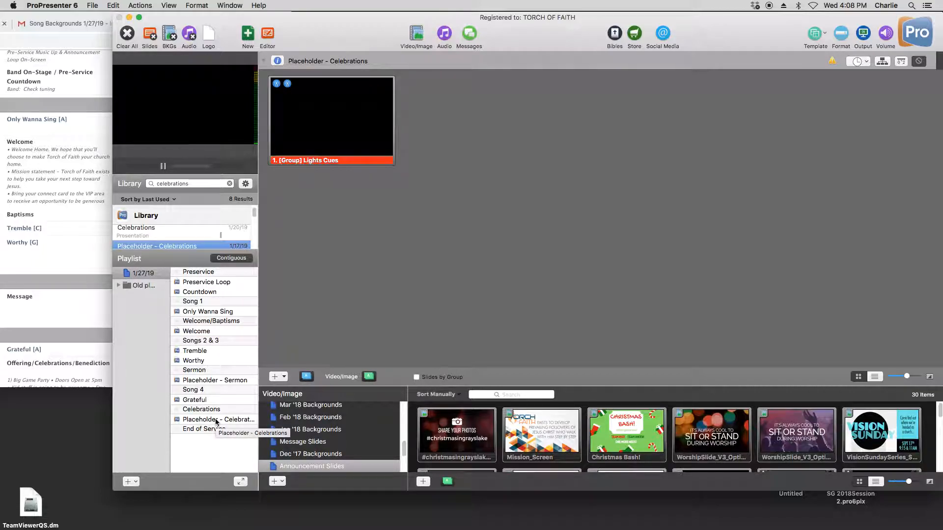
# - Search the library for ableton and add Ableton Cued End of Service below the End of Service header
pyautogui.click(230, 184)
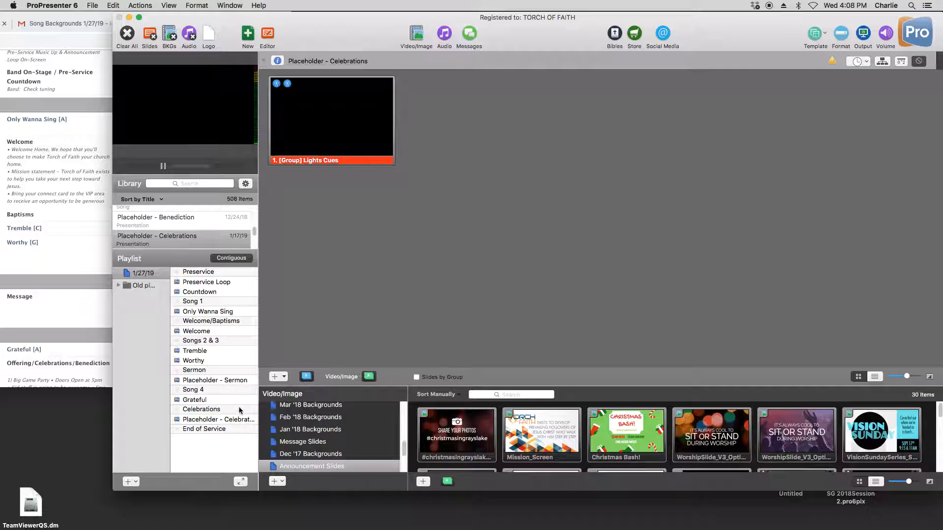
pyautogui.click(204, 332)
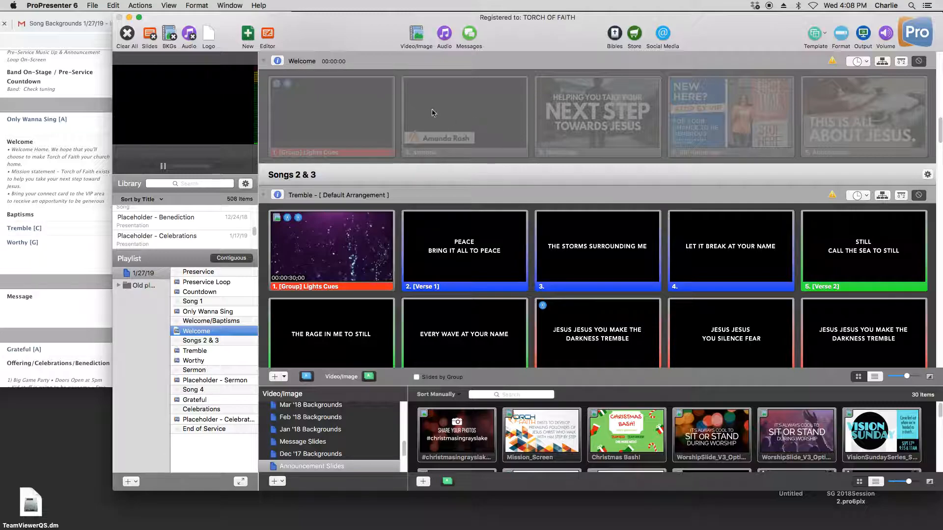
pyautogui.click(185, 185)
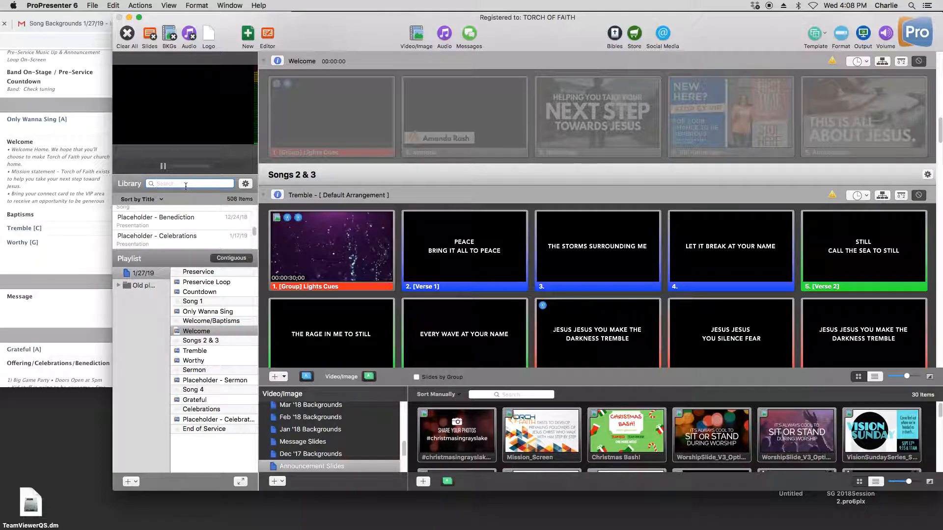
pyautogui.write('ableton')
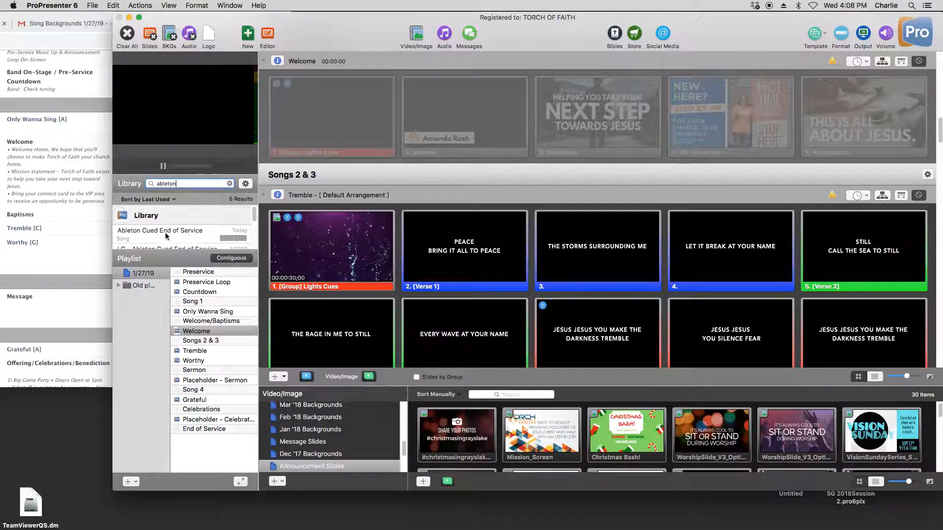
pyautogui.moveTo(166, 236); pyautogui.dragTo(208, 443)
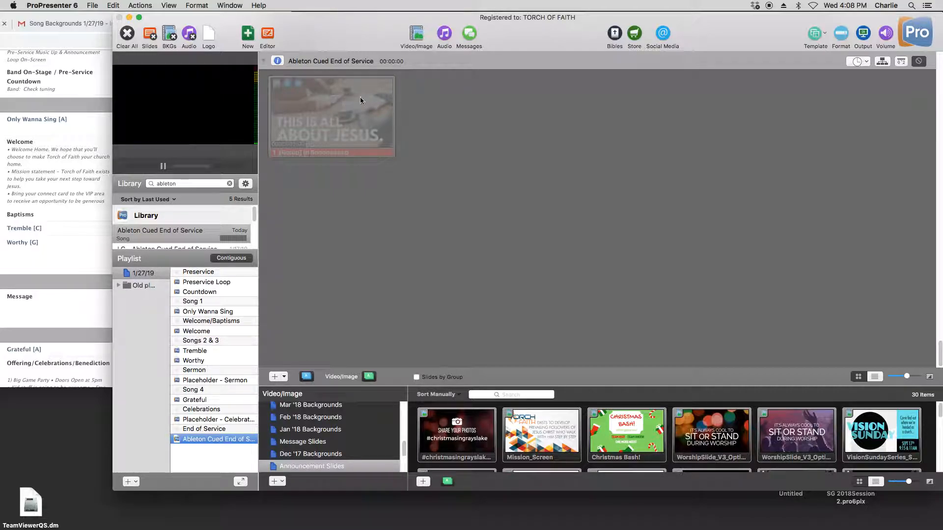
pyautogui.click(319, 208)
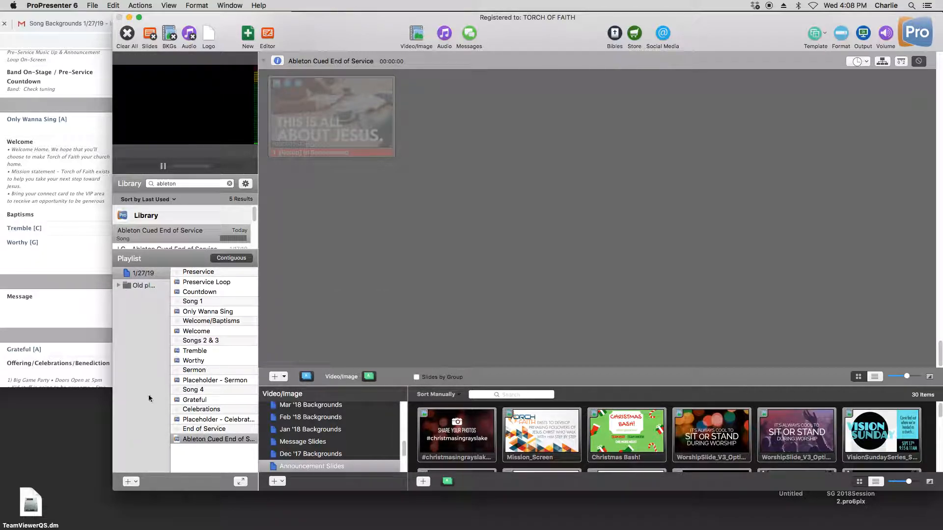
# - Switch to Chrome, review the backgrounds in the Song Backgrounds 1/27/19 document, and keep it visible beside ProPresenter
pyautogui.click(59, 290)
pyautogui.moveTo(274, 23); pyautogui.dragTo(546, 12)
pyautogui.click(459, 23)
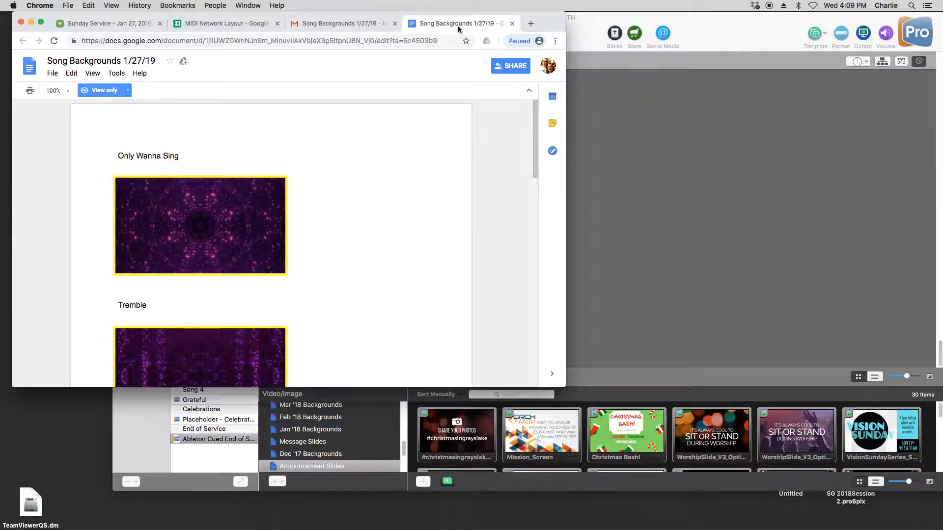
pyautogui.moveTo(555, 24)
pyautogui.mouseDown()
pyautogui.moveTo(525, 8)
pyautogui.moveTo(567, 23)
pyautogui.mouseUp()
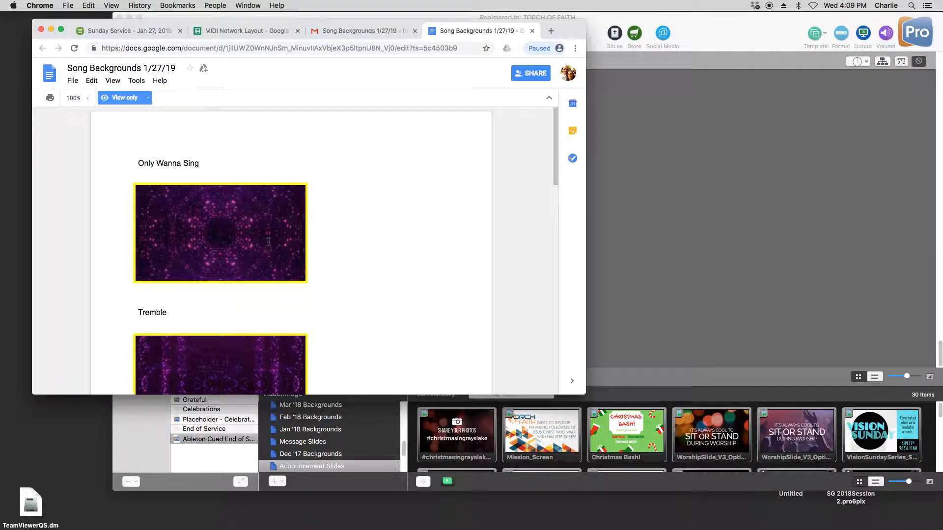
pyautogui.scroll(-10, 265, 259)
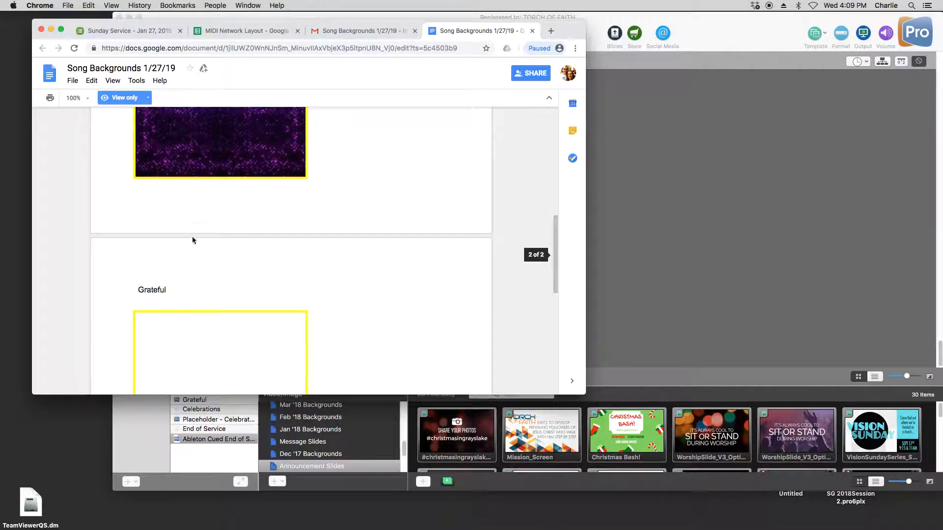
pyautogui.scroll(10, 221, 270)
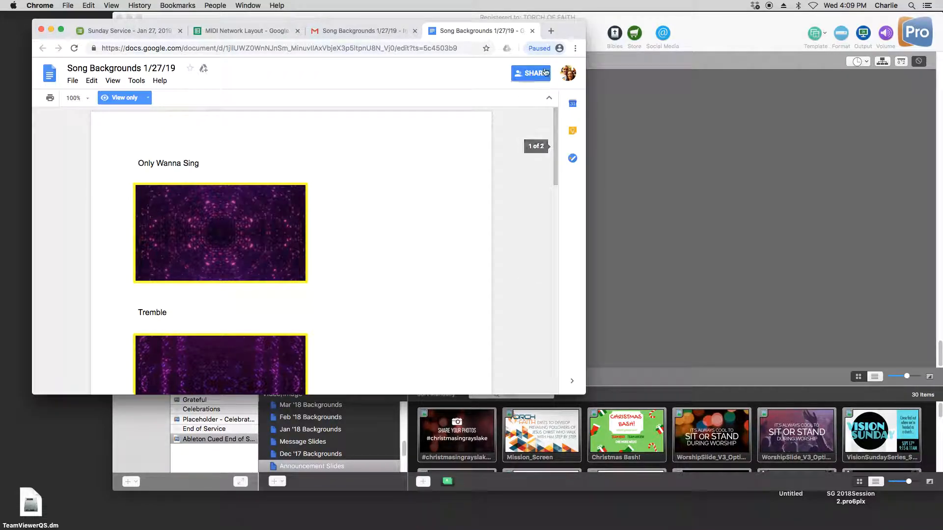
pyautogui.moveTo(581, 35); pyautogui.dragTo(455, 34)
pyautogui.click(590, 246)
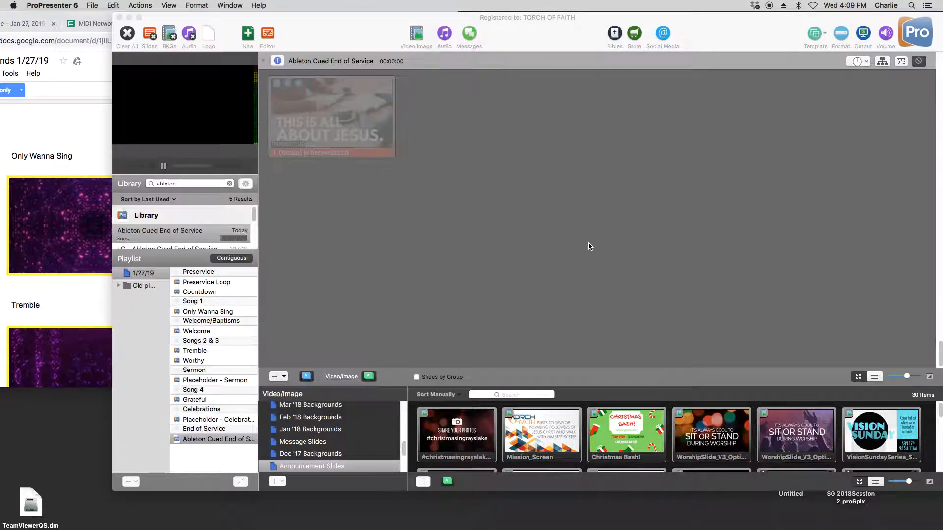
# - Replace the background on the first slide of Only Wanna Sing with 4 LED Blitz Collider from the Jan '19 media
pyautogui.click(213, 313)
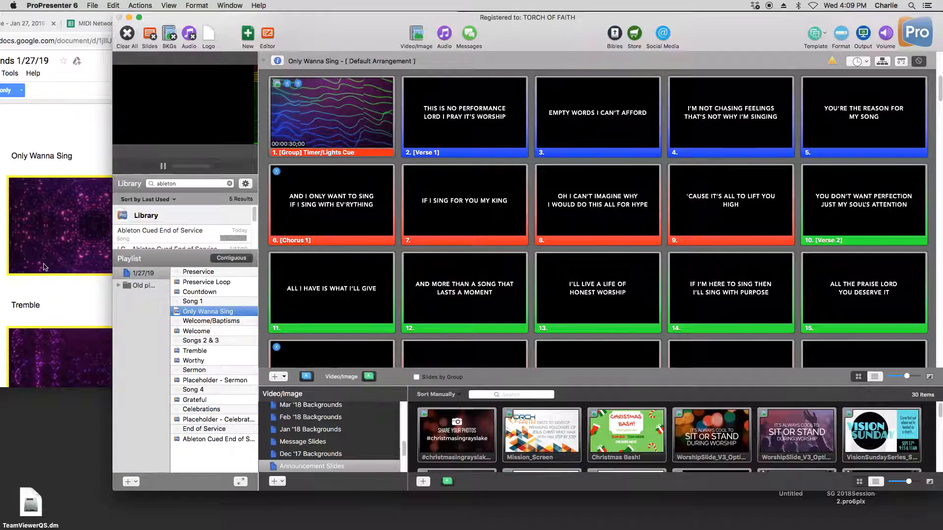
pyautogui.click(43, 291)
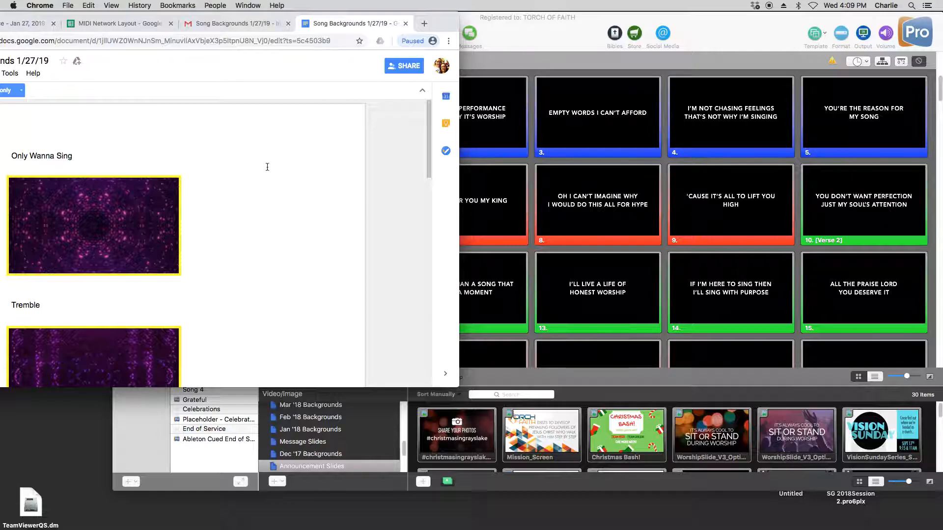
pyautogui.click(553, 18)
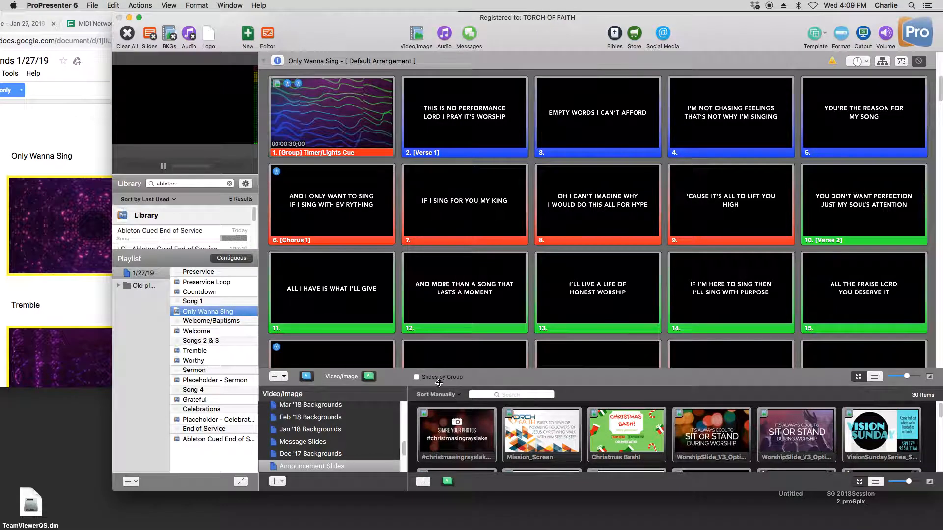
pyautogui.scroll(3, 335, 441)
pyautogui.scroll(5, 335, 442)
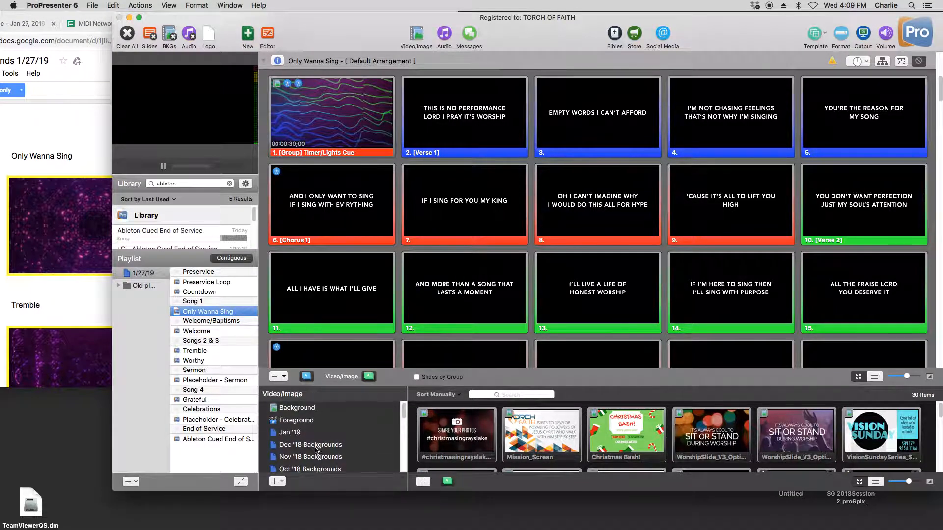
pyautogui.click(292, 433)
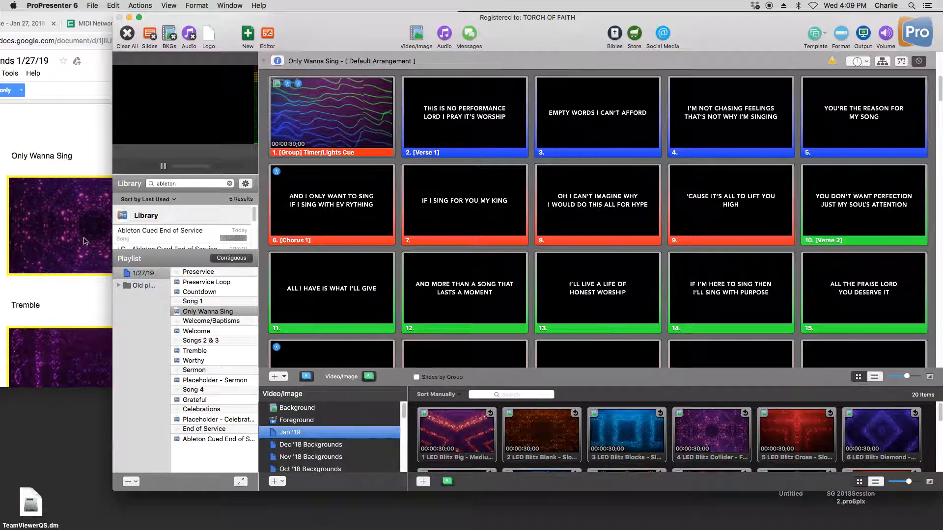
pyautogui.scroll(-2, 668, 439)
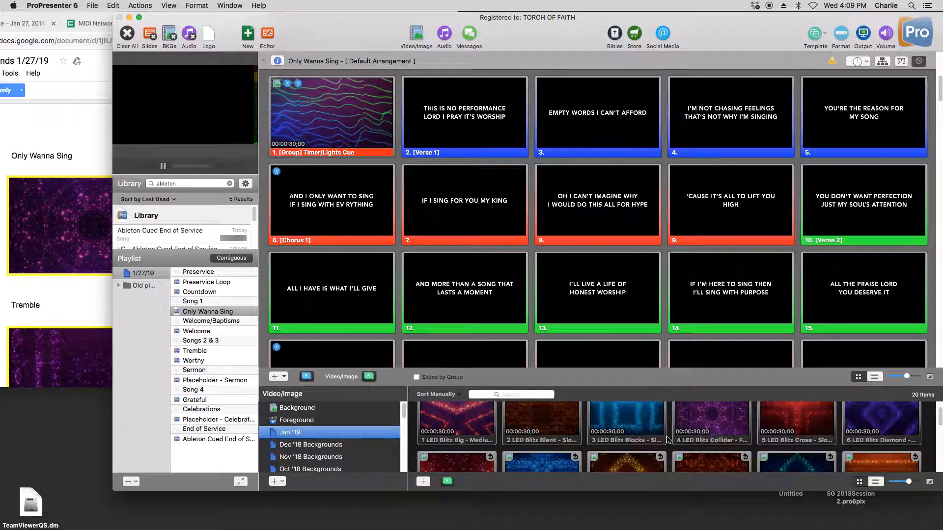
pyautogui.scroll(1, 728, 433)
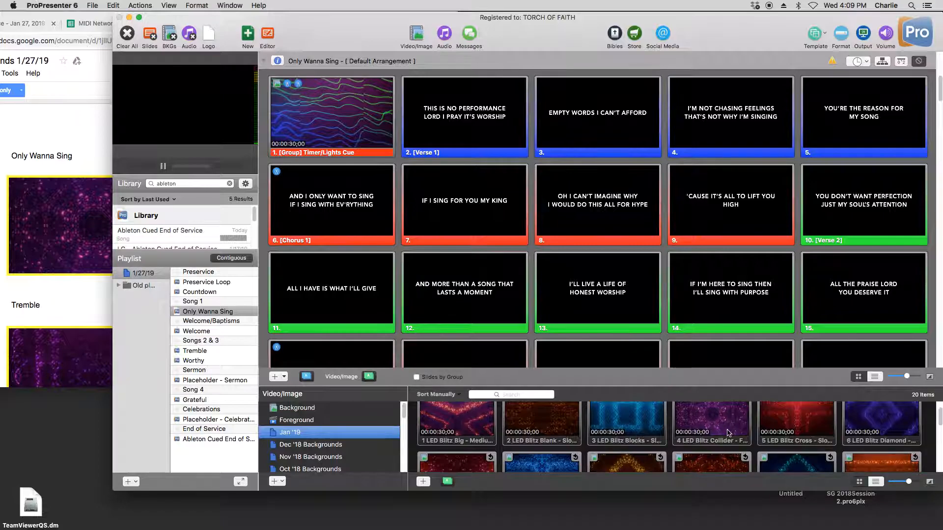
pyautogui.scroll(-5, 727, 431)
pyautogui.scroll(6, 728, 430)
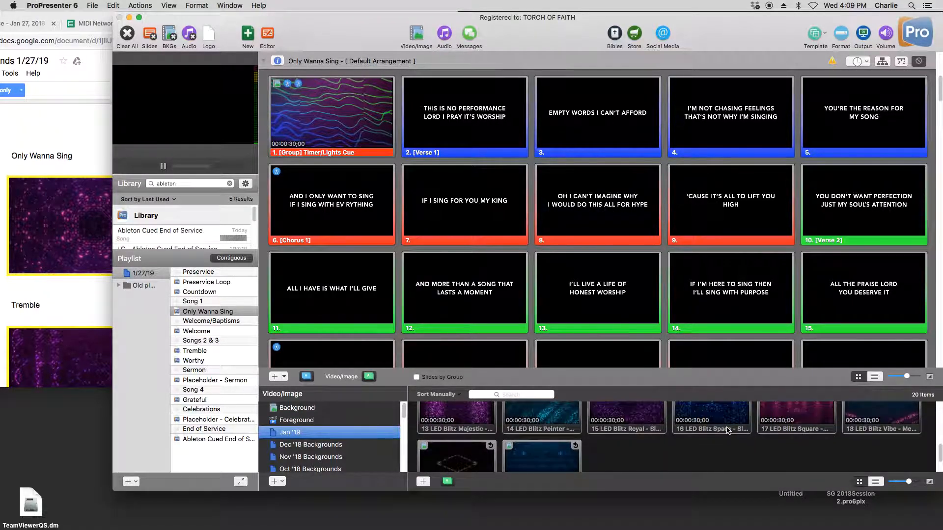
pyautogui.moveTo(728, 431)
pyautogui.mouseDown()
pyautogui.moveTo(688, 417)
pyautogui.moveTo(345, 99)
pyautogui.mouseUp()
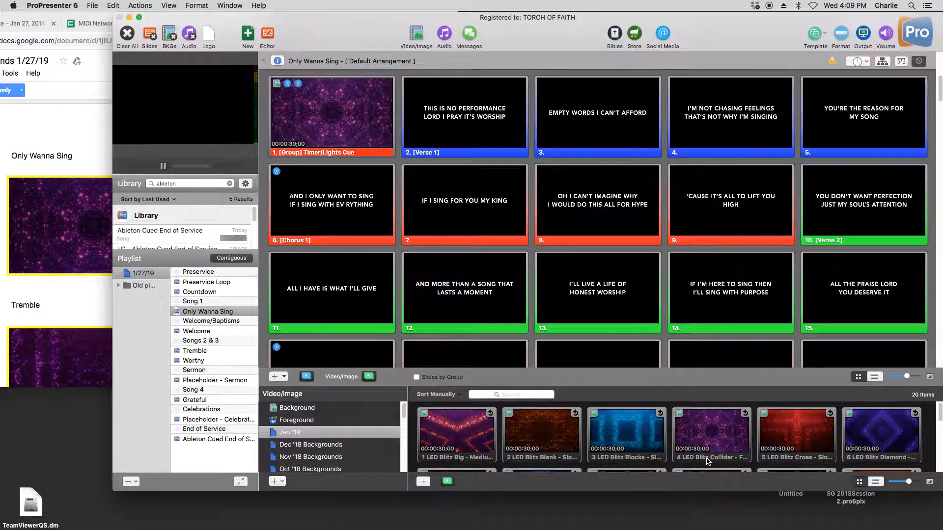
# - Check Tremble's background in the Song Backgrounds document and preview the matching 13 LED Blitz Majestic from the Jan '19 media in ProPresenter
pyautogui.click(61, 294)
pyautogui.scroll(-5, 61, 295)
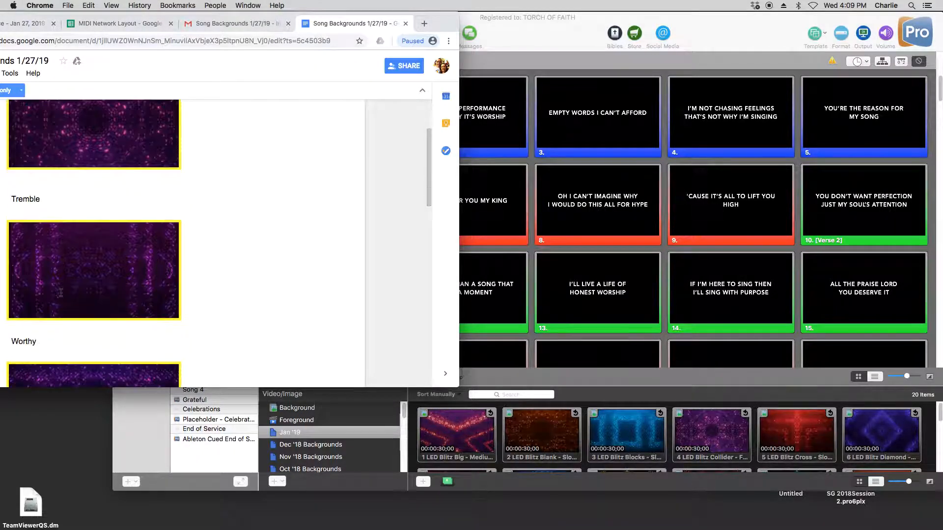
pyautogui.click(545, 48)
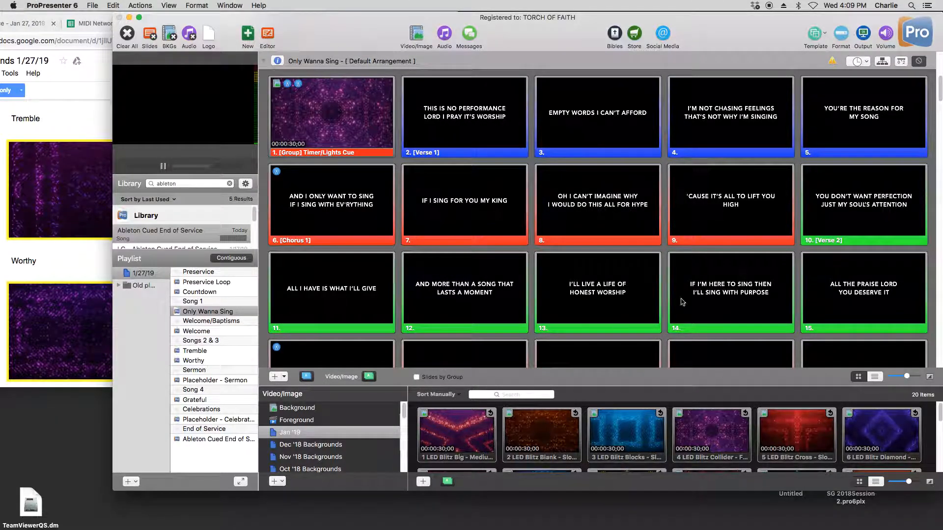
pyautogui.scroll(-3, 645, 440)
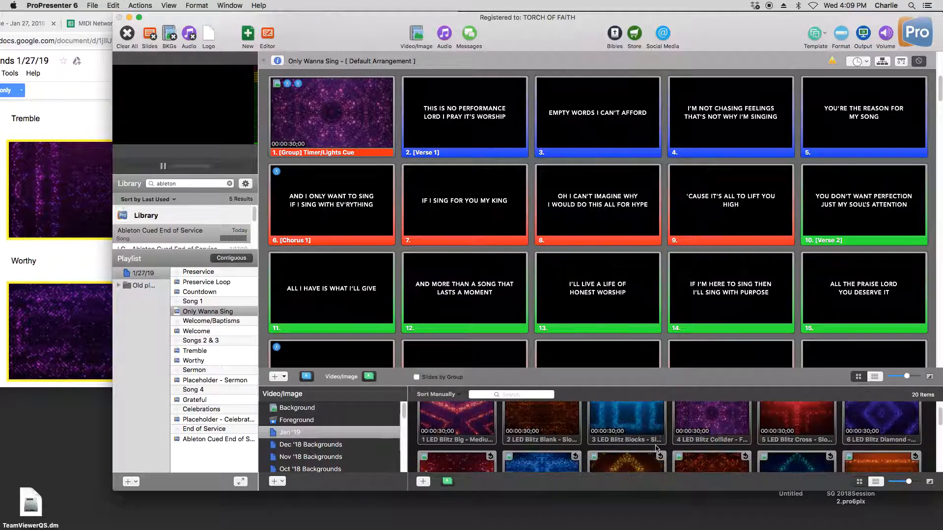
pyautogui.scroll(-3, 657, 448)
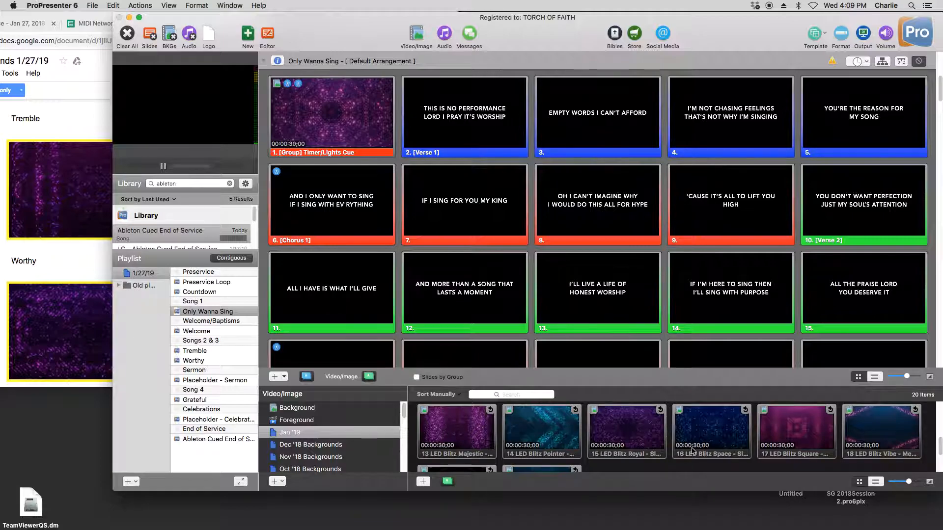
pyautogui.scroll(-2, 480, 433)
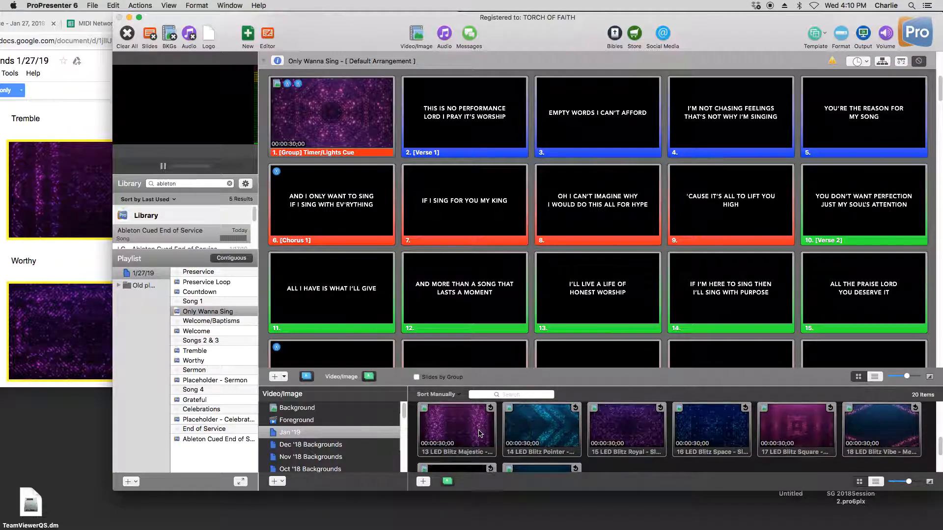
pyautogui.scroll(1, 480, 434)
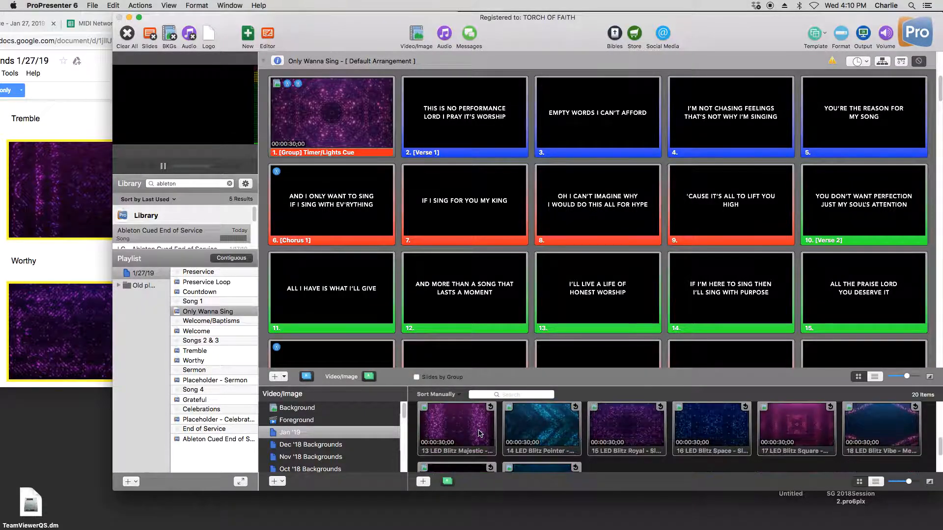
pyautogui.click(81, 269)
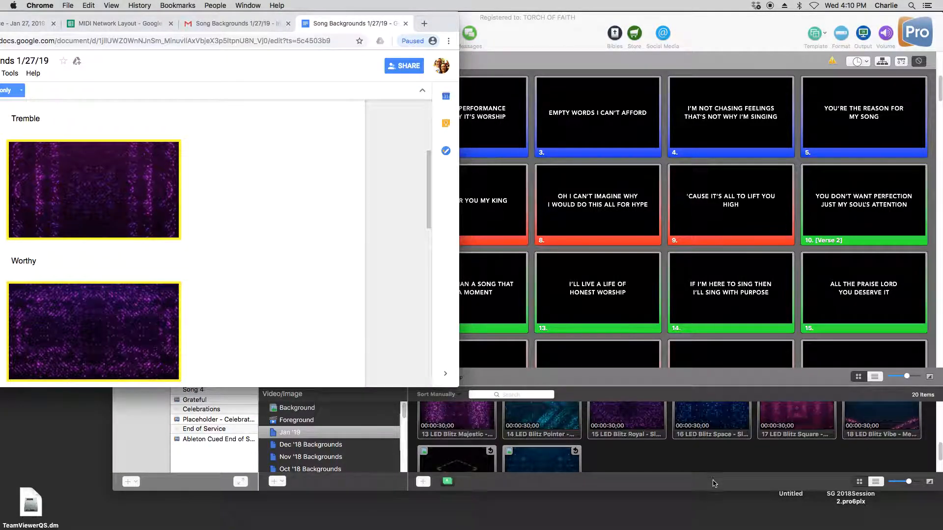
pyautogui.click(712, 461)
pyautogui.click(469, 432)
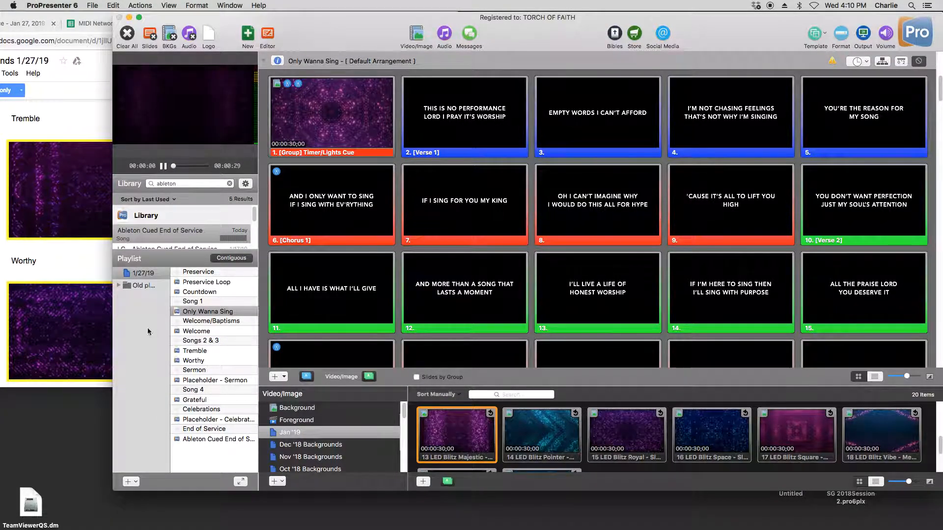
# - Replace the background on the first slide of Tremble with 13 LED Blitz Majestic, as specified in the Song Backgrounds document
pyautogui.click(81, 268)
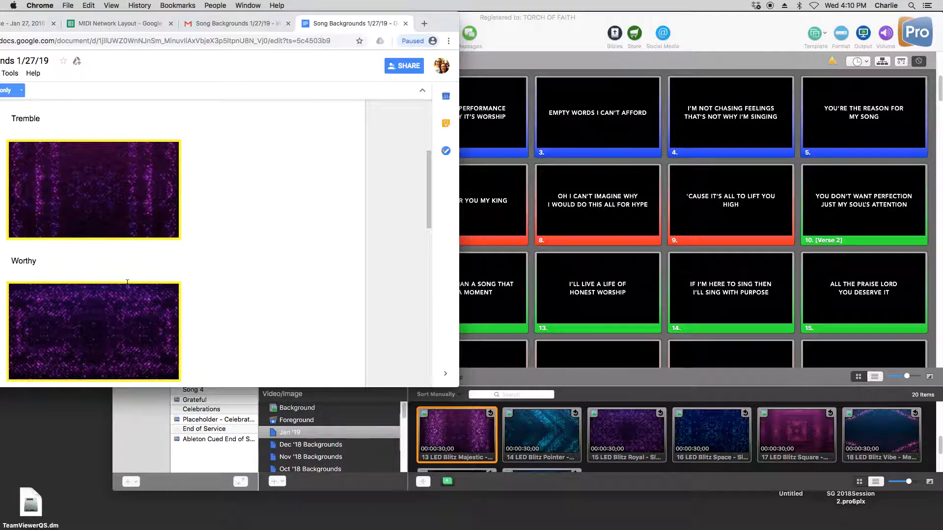
pyautogui.click(594, 386)
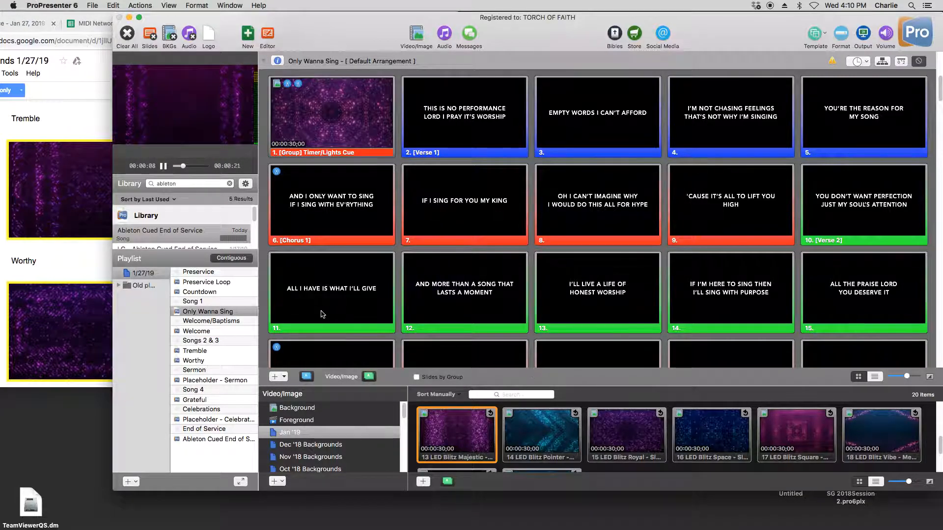
pyautogui.click(208, 352)
pyautogui.moveTo(457, 432); pyautogui.dragTo(359, 116)
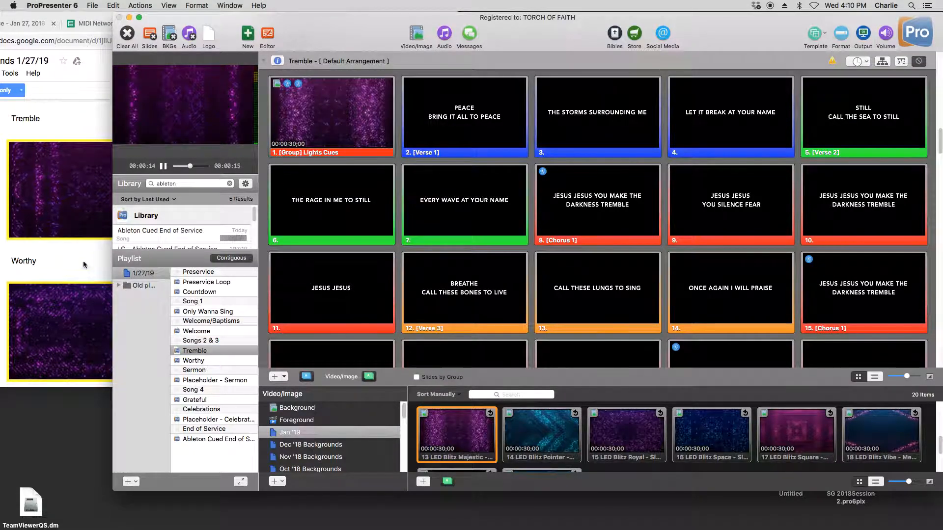
# - Check Worthy's background in the Song Backgrounds document and apply the matching 15 LED Blitz Royal to the first slide of Worthy
pyautogui.click(58, 271)
pyautogui.scroll(-5, 221, 358)
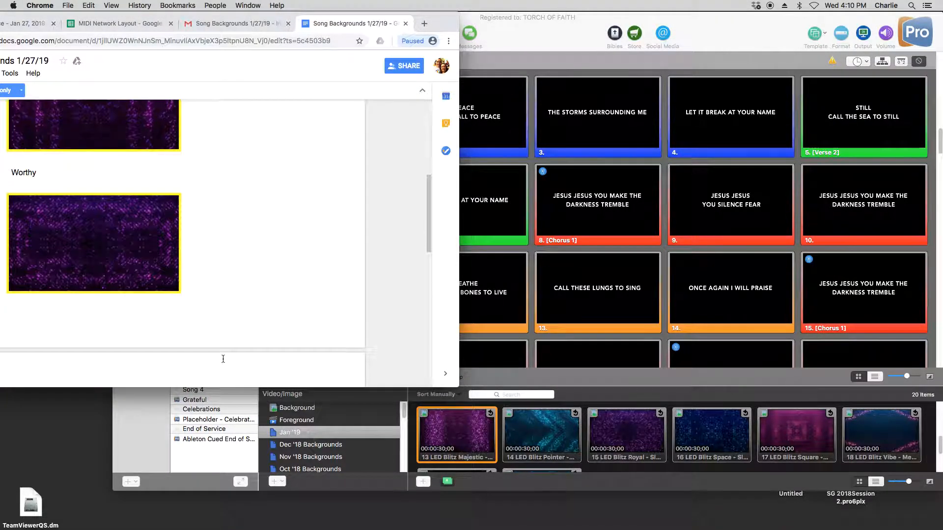
pyautogui.click(572, 108)
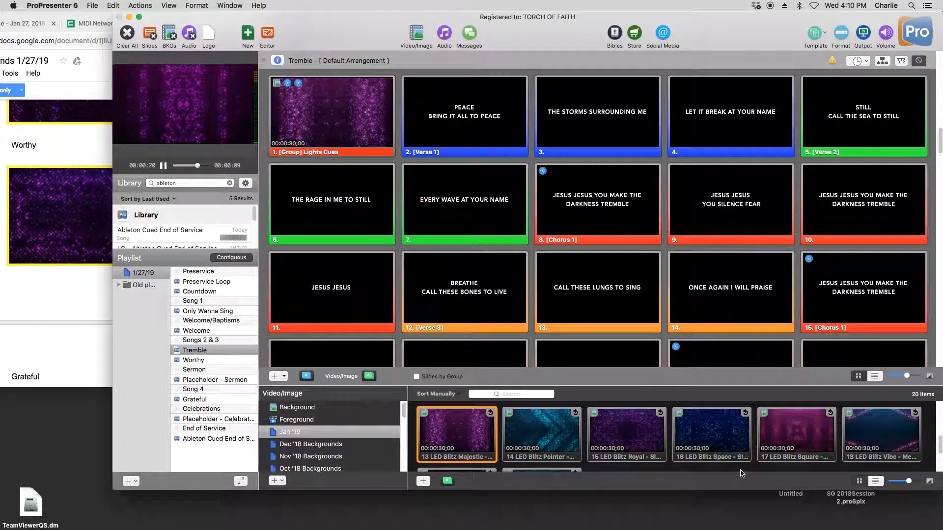
pyautogui.click(625, 447)
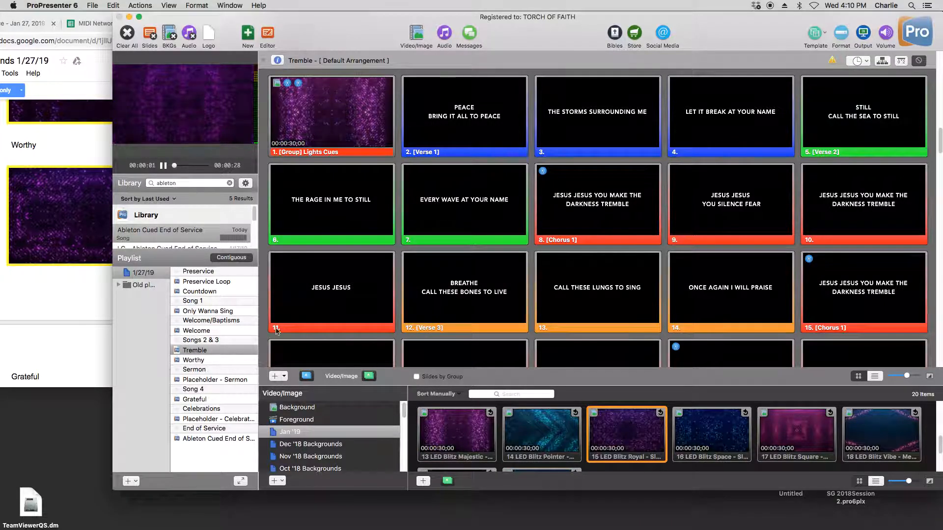
pyautogui.click(43, 290)
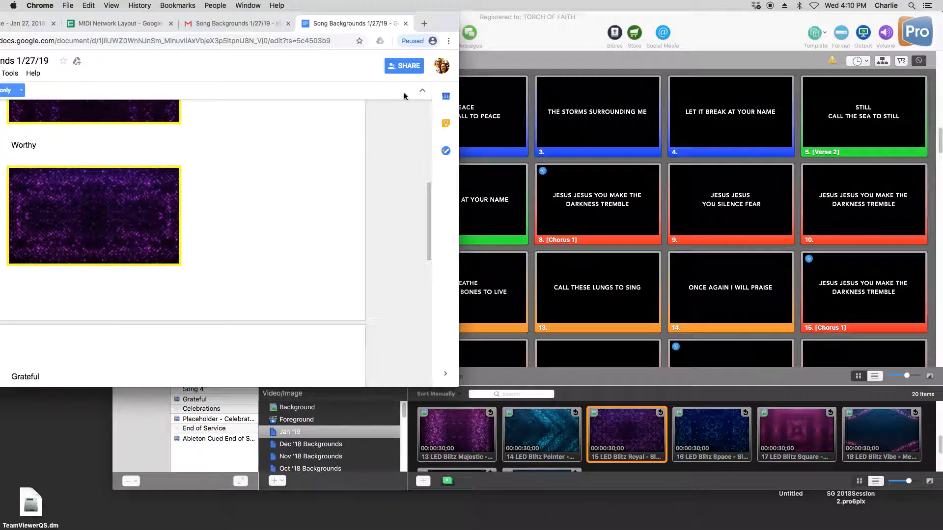
pyautogui.click(544, 45)
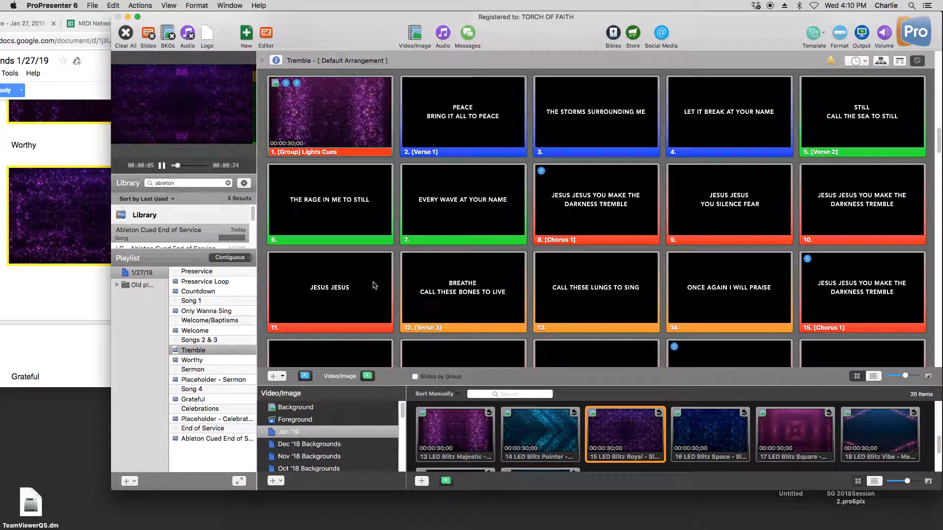
pyautogui.moveTo(614, 448)
pyautogui.mouseDown()
pyautogui.moveTo(322, 143)
pyautogui.moveTo(318, 110)
pyautogui.moveTo(614, 448)
pyautogui.mouseUp()
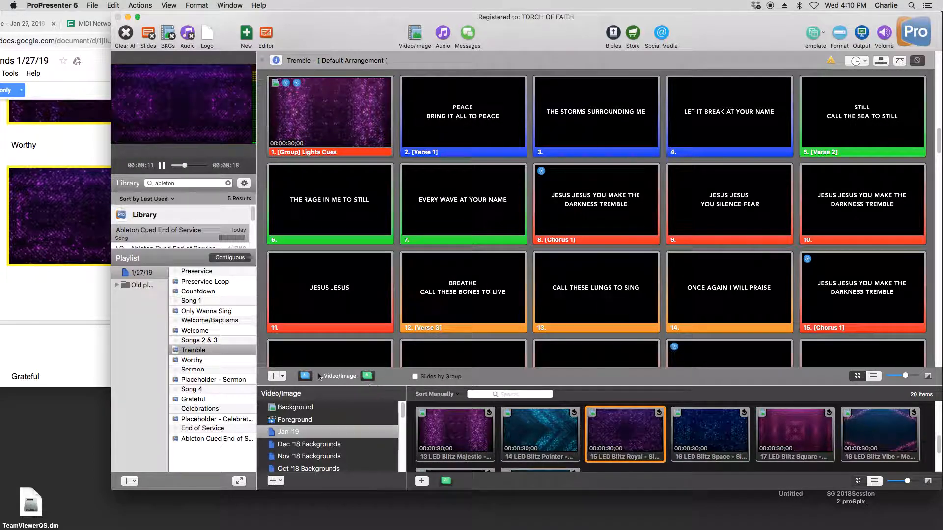
pyautogui.click(207, 361)
pyautogui.moveTo(623, 440); pyautogui.dragTo(343, 125)
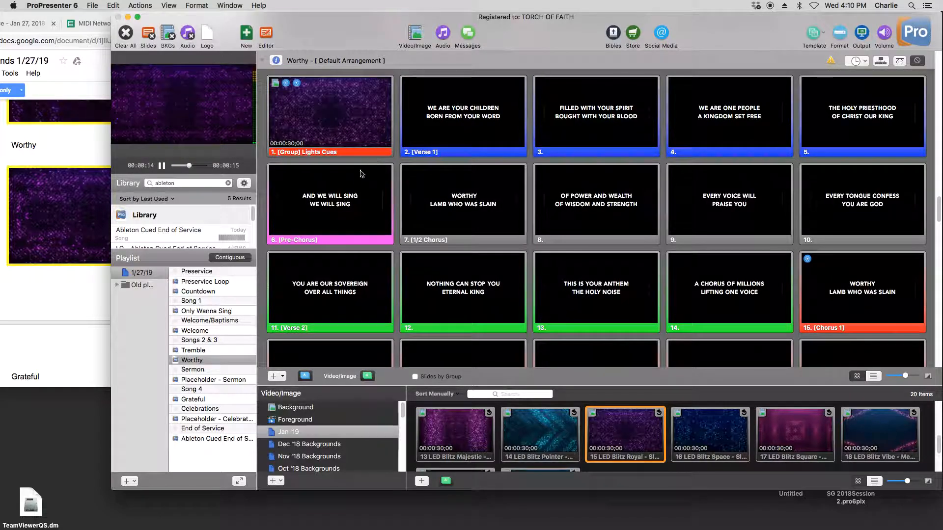
# - Find Grateful's background in the Song Backgrounds document and apply the matching 1 LED Blitz Big to the first slide of Grateful
pyautogui.scroll(-5, 40, 297)
pyautogui.scroll(-3, 40, 297)
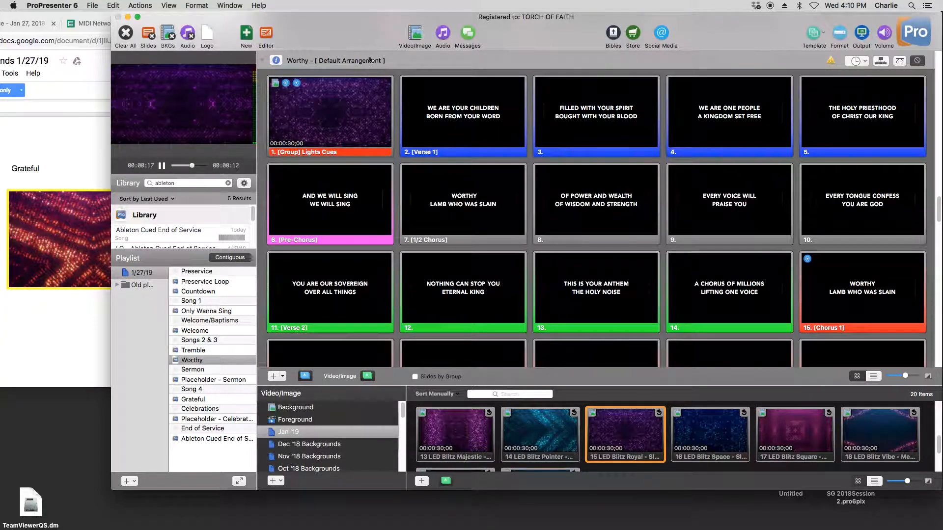
pyautogui.scroll(5, 575, 431)
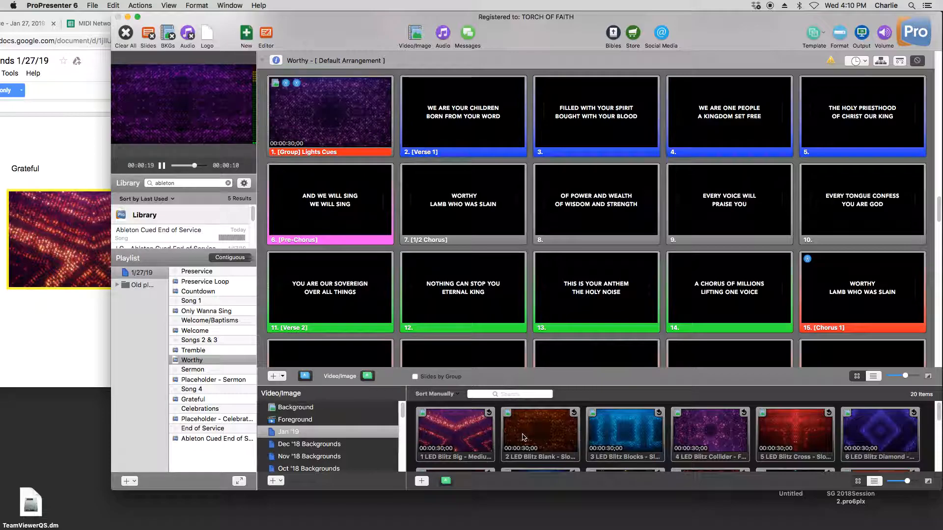
pyautogui.scroll(-5, 454, 443)
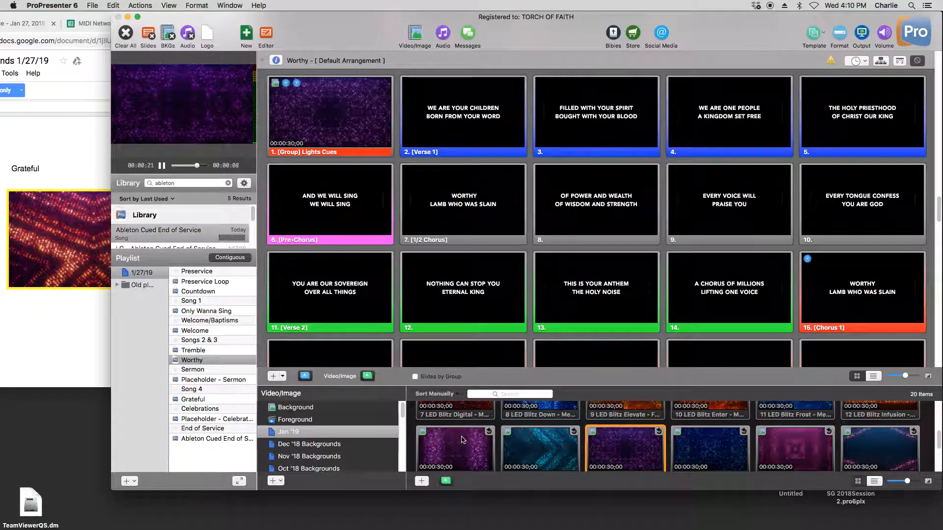
pyautogui.scroll(5, 461, 440)
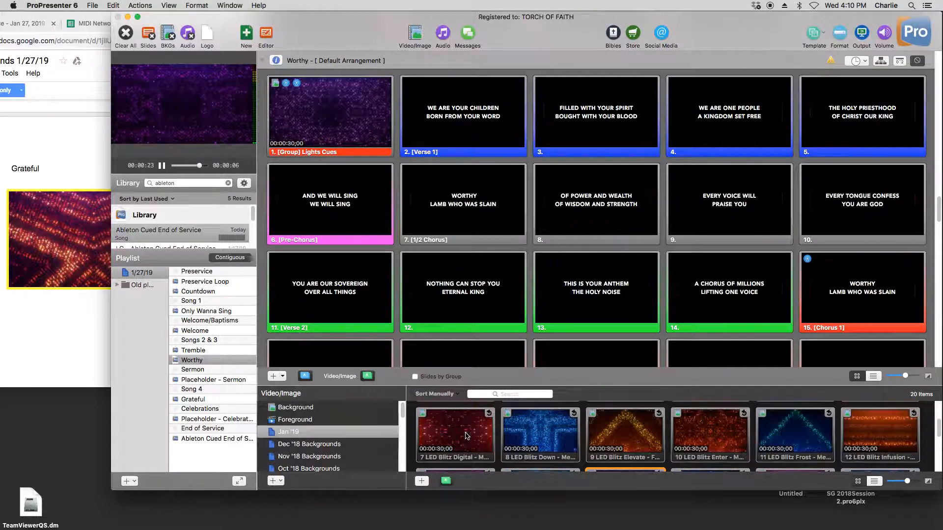
pyautogui.moveTo(465, 435); pyautogui.dragTo(464, 405)
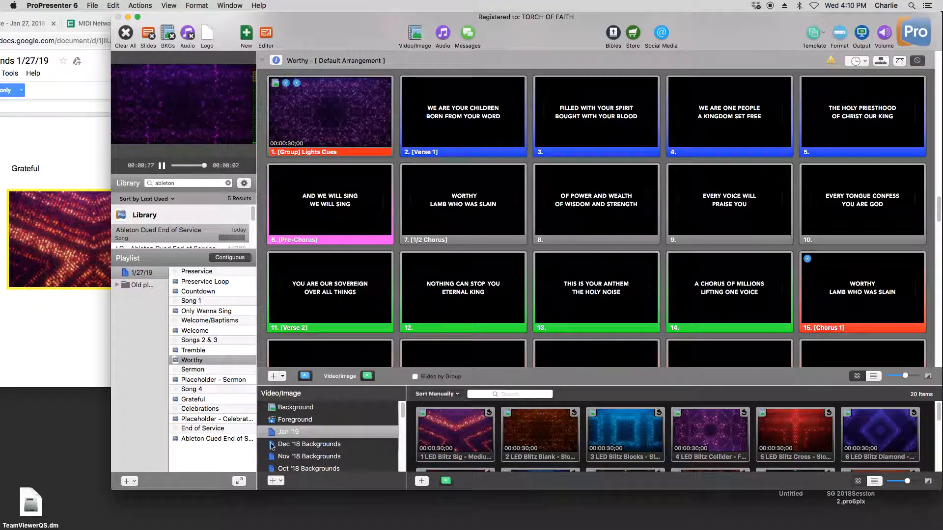
pyautogui.click(210, 406)
pyautogui.click(196, 400)
pyautogui.moveTo(442, 428); pyautogui.dragTo(330, 109)
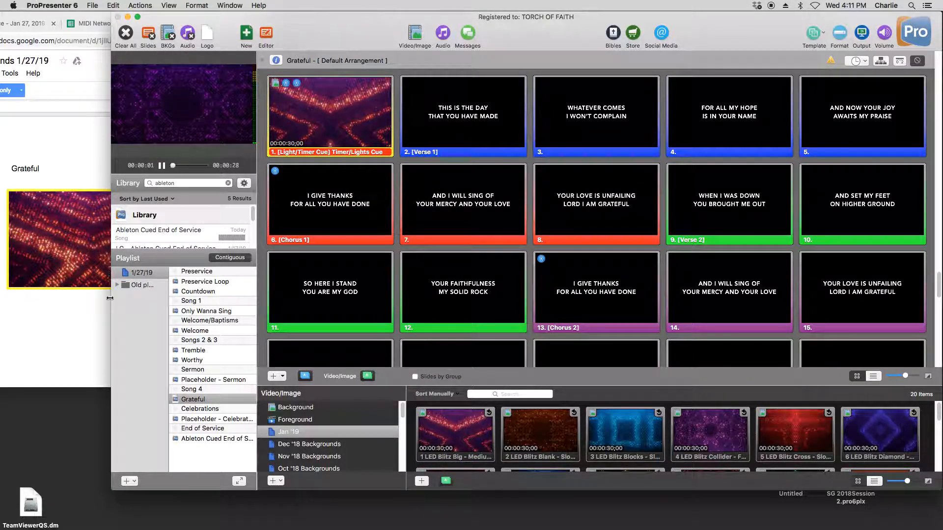
# - Close the Song Backgrounds 1/27/19 document in Chrome and return to ProPresenter
pyautogui.click(84, 325)
pyautogui.press('super+Tab')
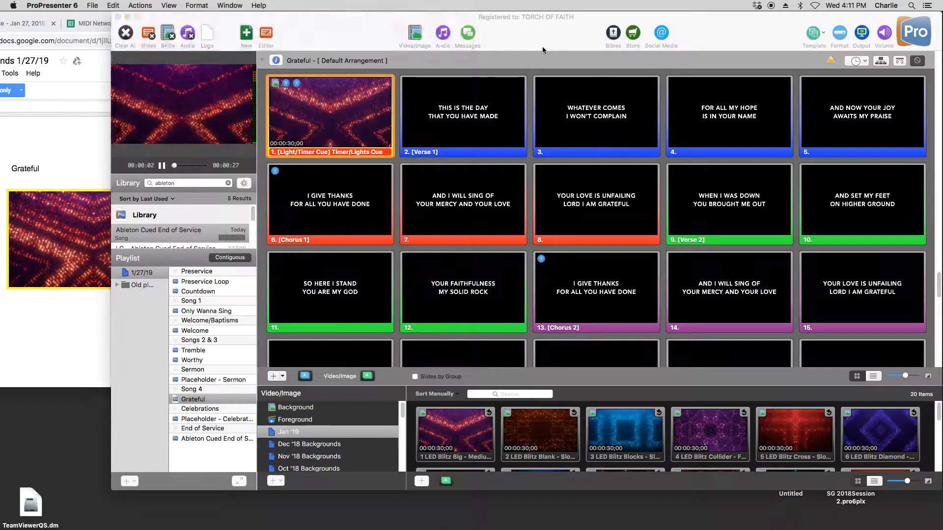
pyautogui.click(23, 317)
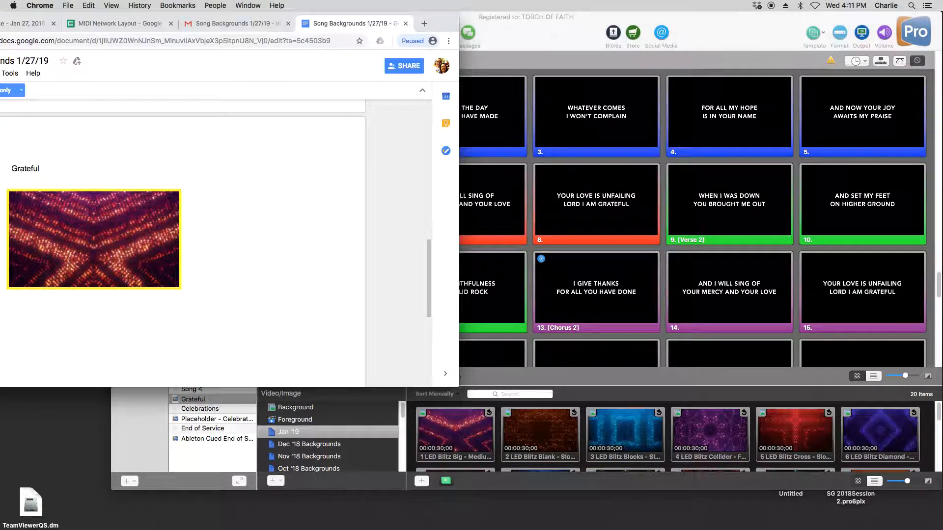
pyautogui.click(406, 23)
pyautogui.click(528, 42)
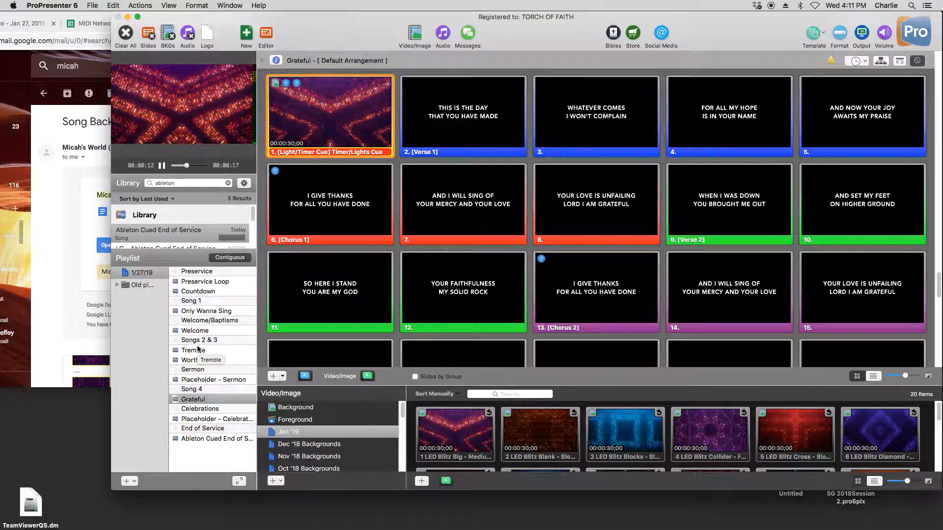
# - Review the Welcome, Preservice Loop and Only Wanna Sing presentations in the 1/27/19 playlist
pyautogui.click(210, 332)
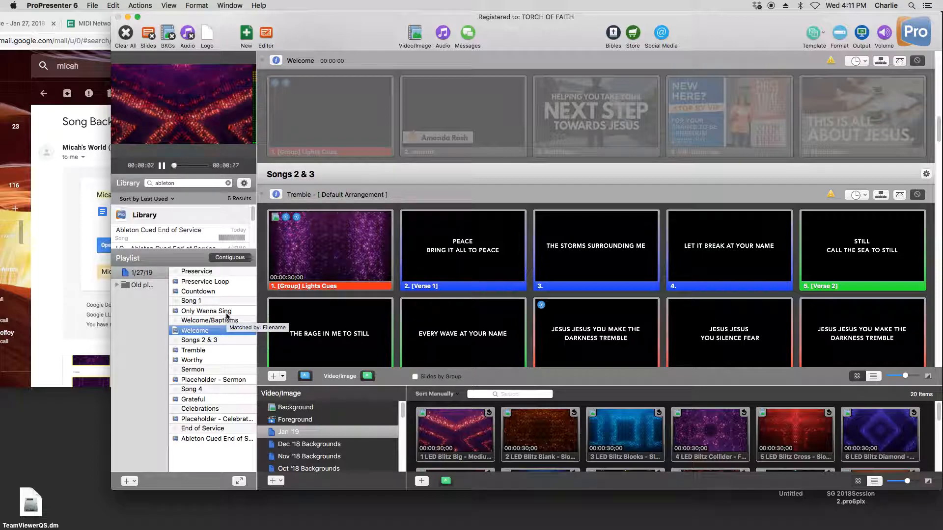
pyautogui.click(212, 283)
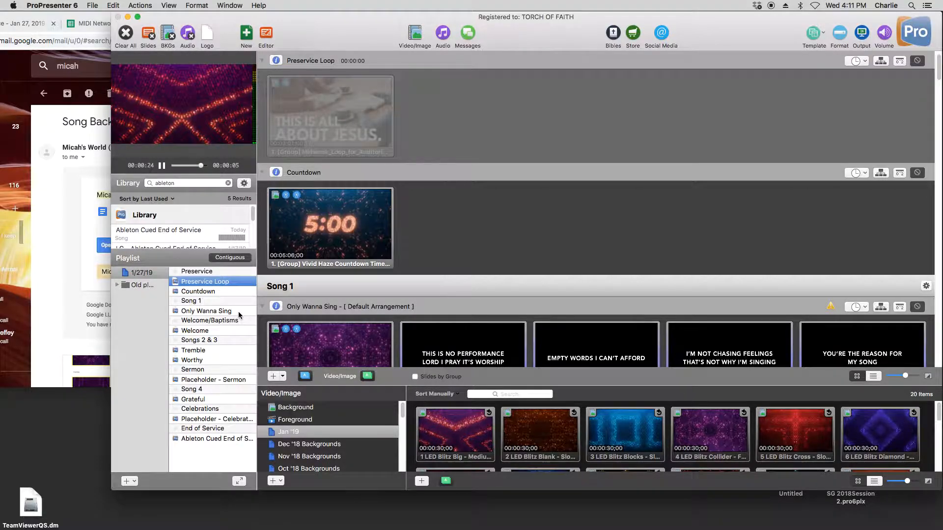
pyautogui.click(220, 312)
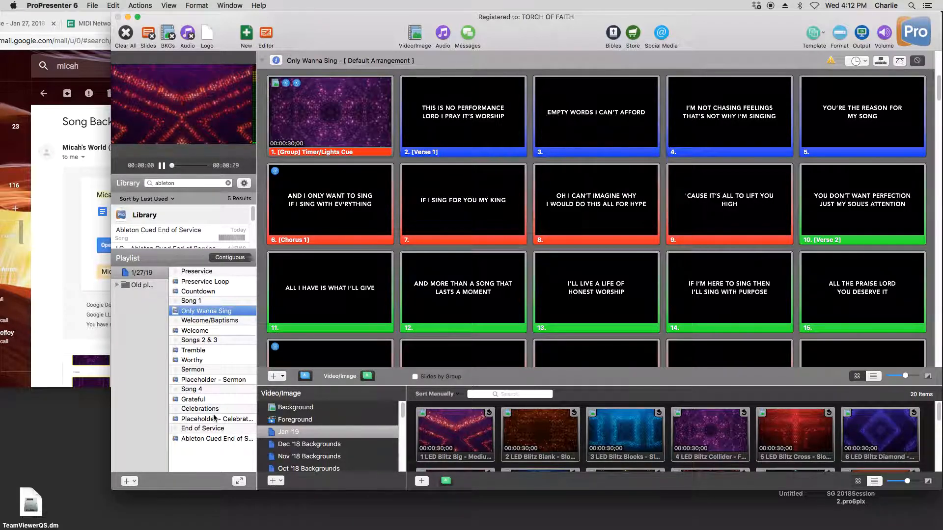
# - Inspect the channel, note and intensity of the MIDI Note On cue on the Preservice Loop slide, then close its settings
pyautogui.click(213, 283)
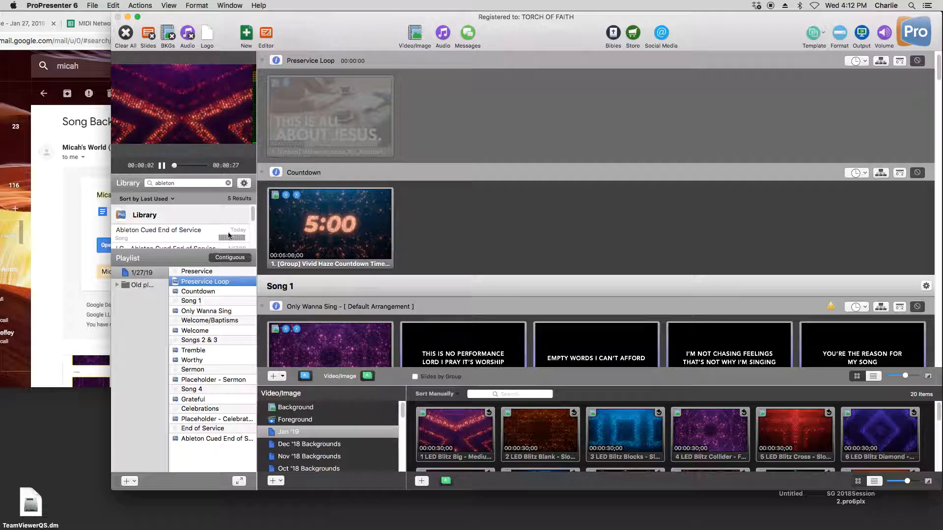
pyautogui.rightClick(340, 95)
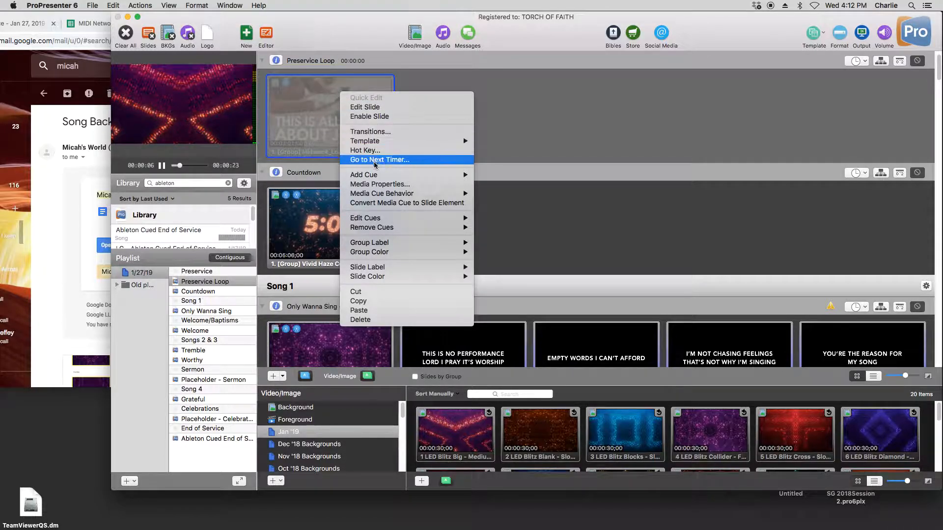
pyautogui.moveTo(434, 227)
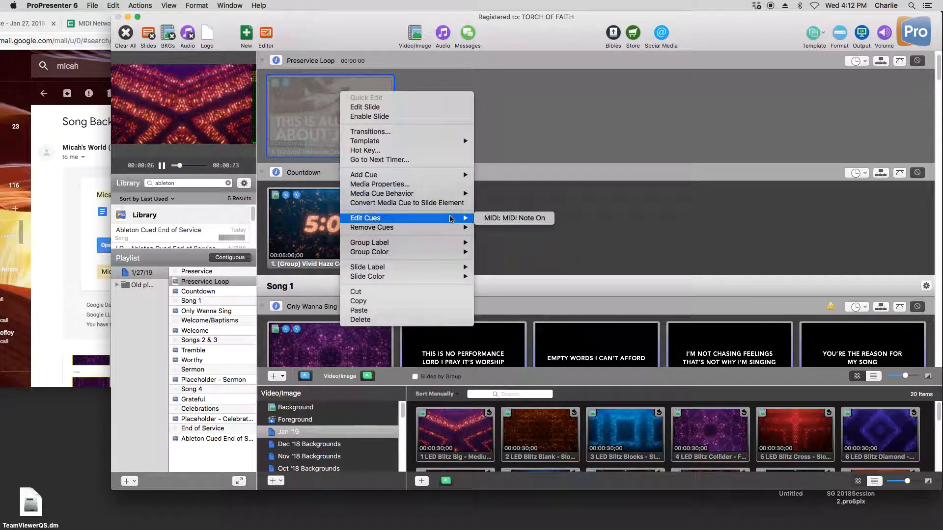
pyautogui.click(509, 219)
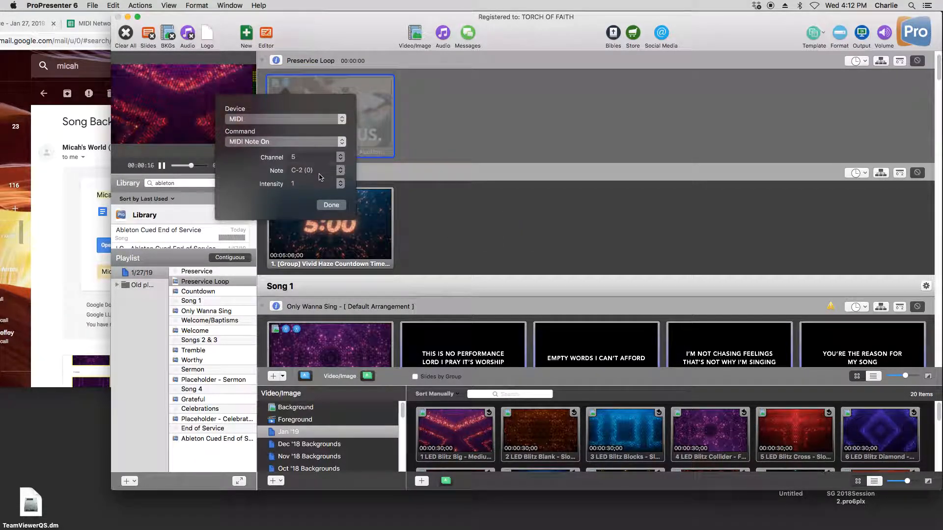
pyautogui.click(332, 206)
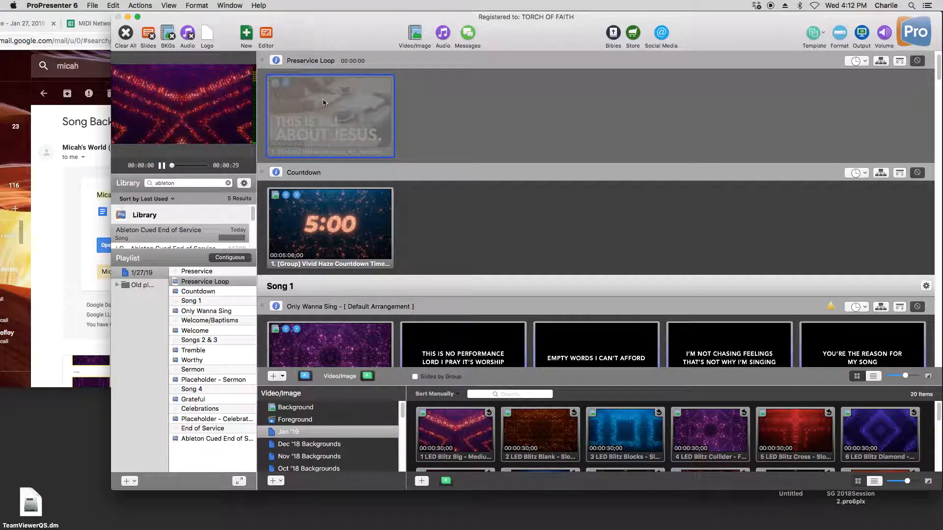
# - Inspect the channel, note and intensity of the MIDI Note On cue on the Countdown slide, then close its settings
pyautogui.rightClick(309, 218)
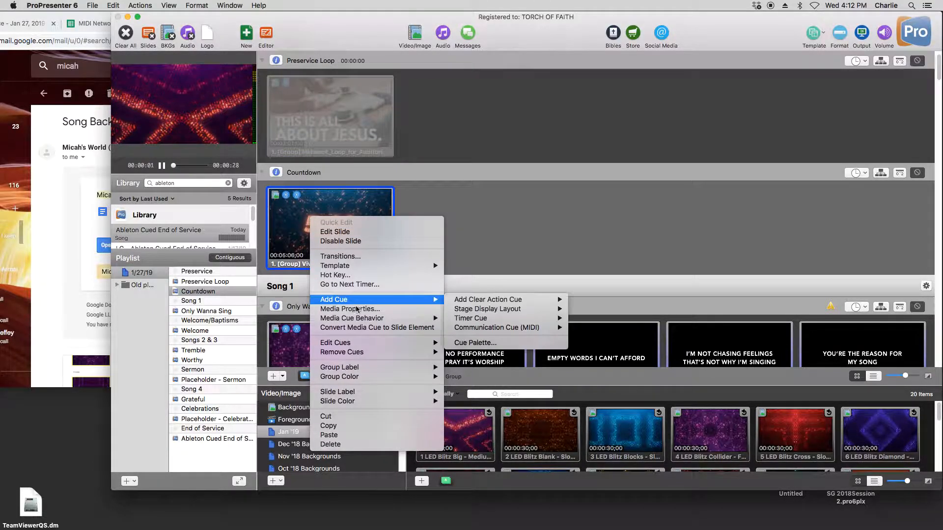
pyautogui.moveTo(398, 342)
pyautogui.click(484, 344)
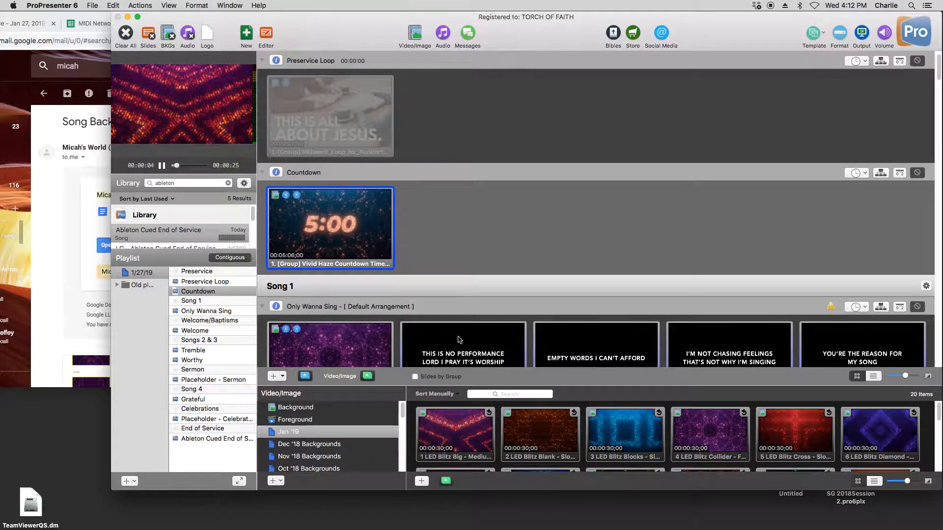
pyautogui.click(331, 317)
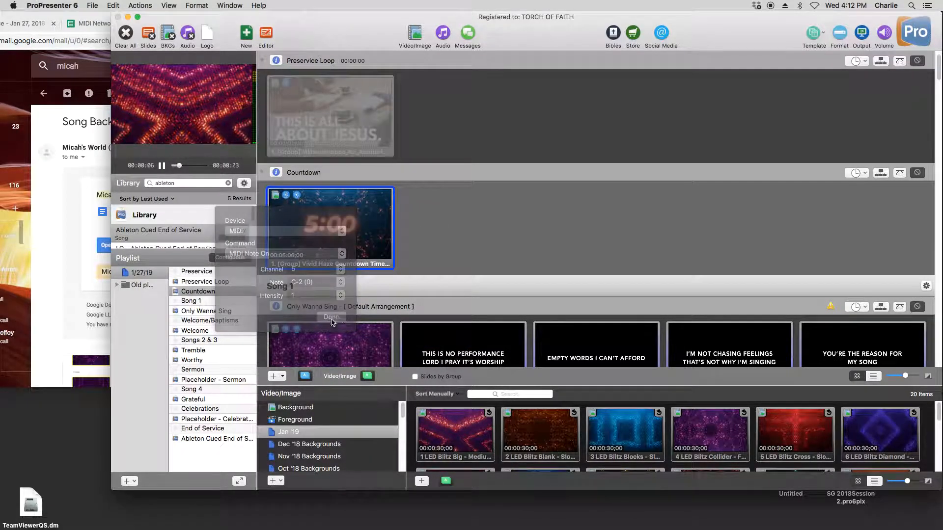
# - Inspect the first MIDI Note On cue on the opening Timer/Lights Cue slide of Only Wanna Sing, then close its settings
pyautogui.click(223, 311)
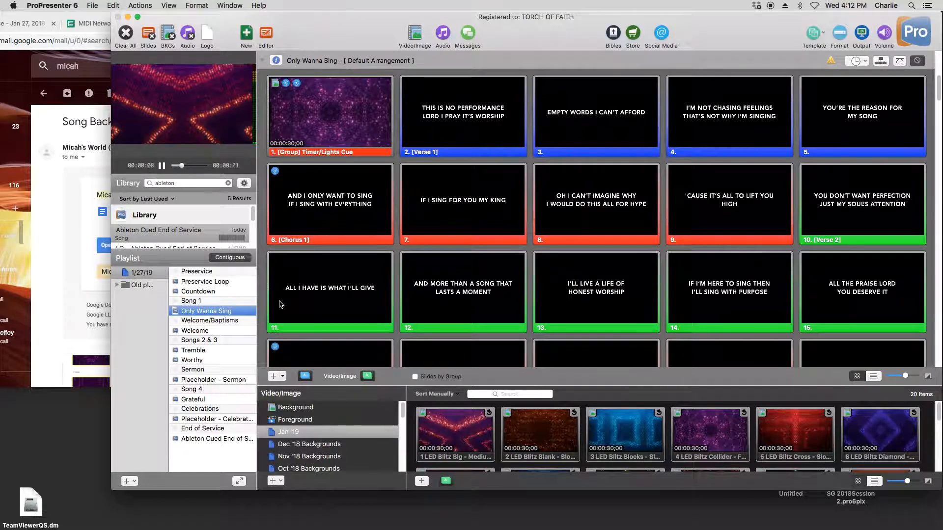
pyautogui.rightClick(335, 105)
pyautogui.moveTo(433, 230)
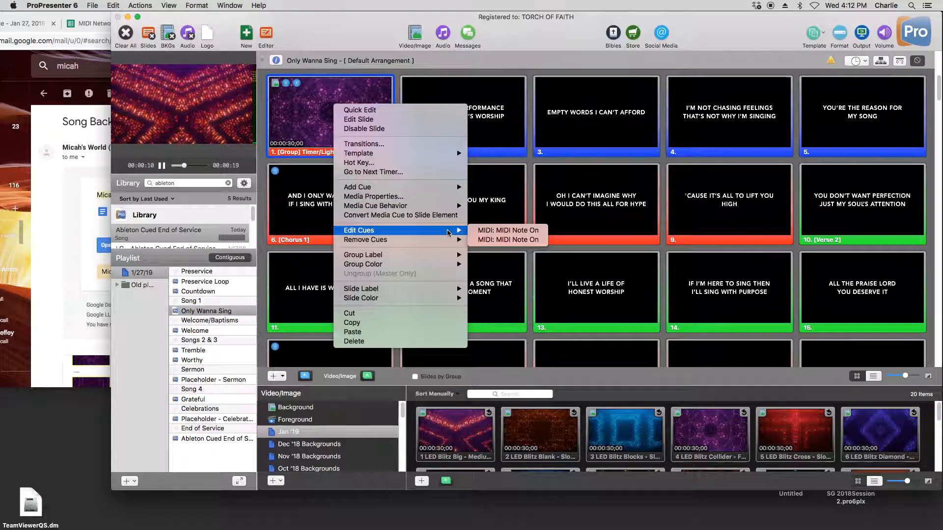
pyautogui.click(489, 231)
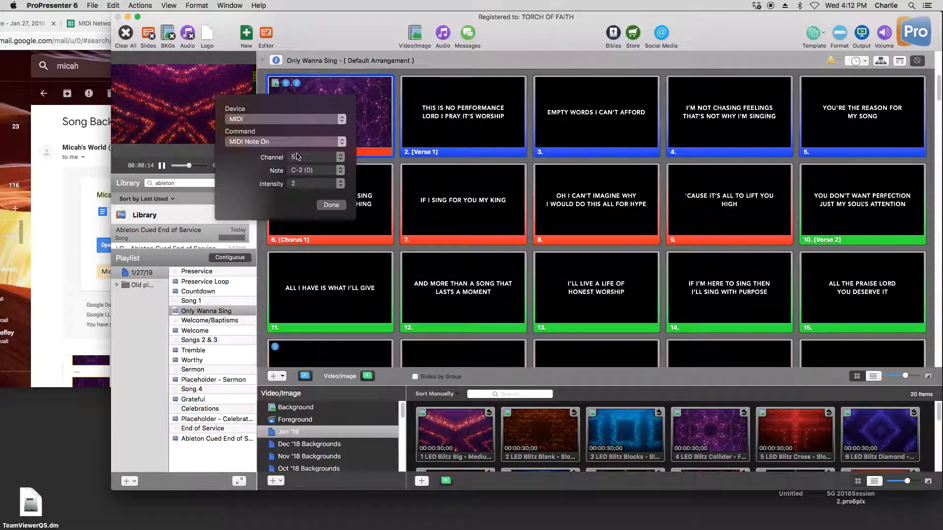
pyautogui.click(331, 205)
# - Inspect the first MIDI Note On cue on the Lights Cues slide of the Welcome presentation, then close its settings
pyautogui.click(216, 320)
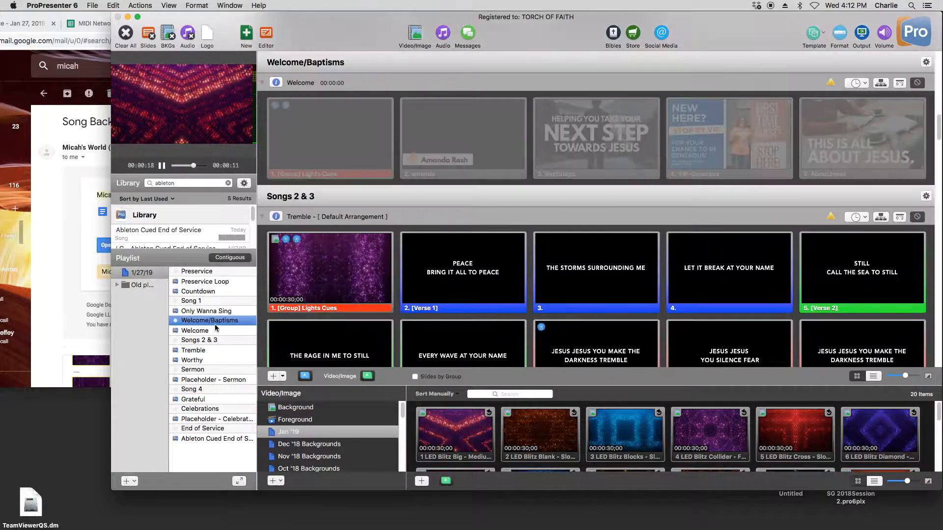
pyautogui.click(224, 332)
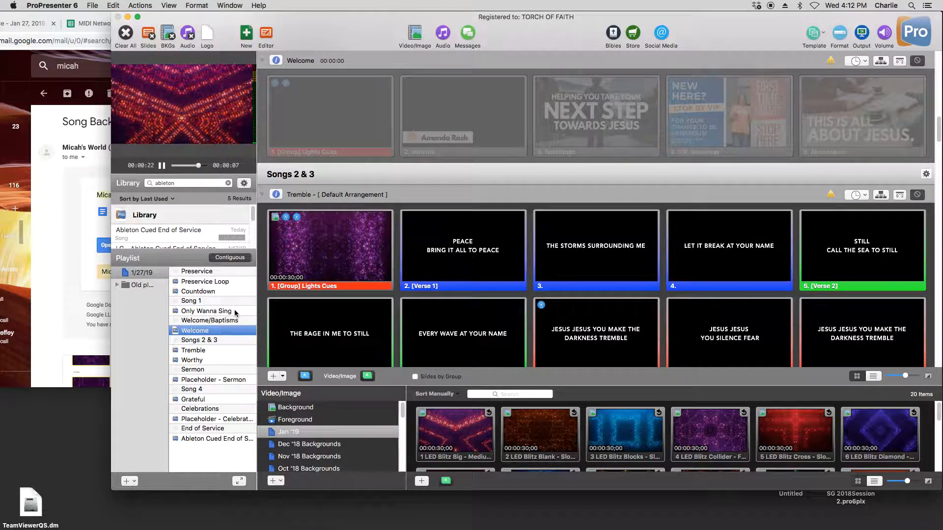
pyautogui.rightClick(288, 98)
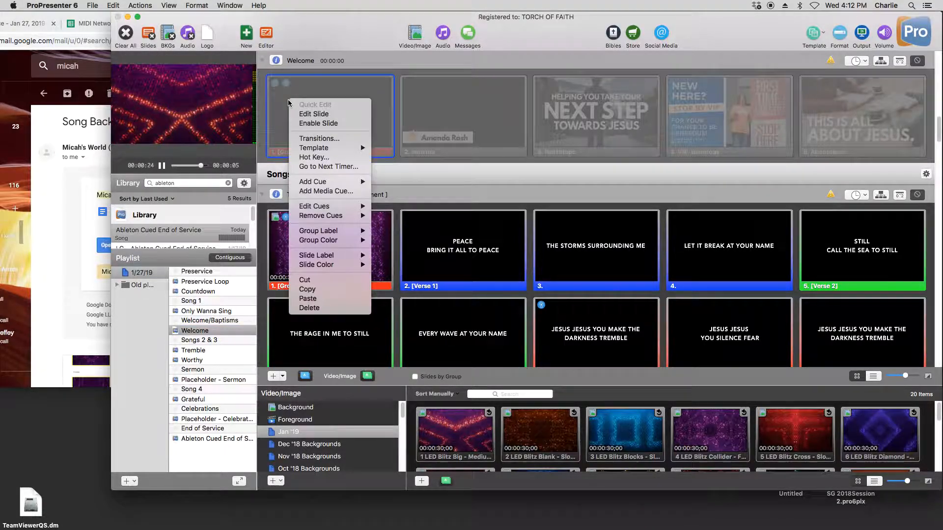
pyautogui.moveTo(334, 207)
pyautogui.click(387, 209)
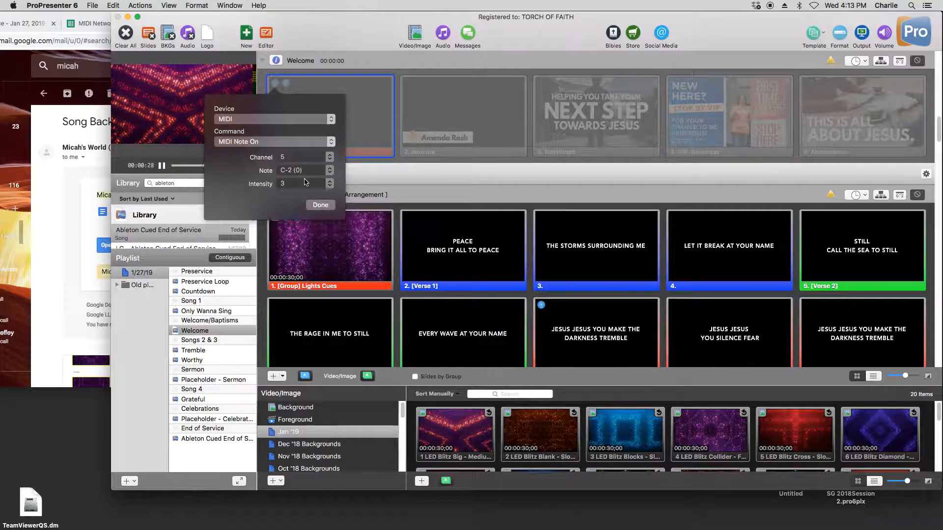
pyautogui.click(320, 205)
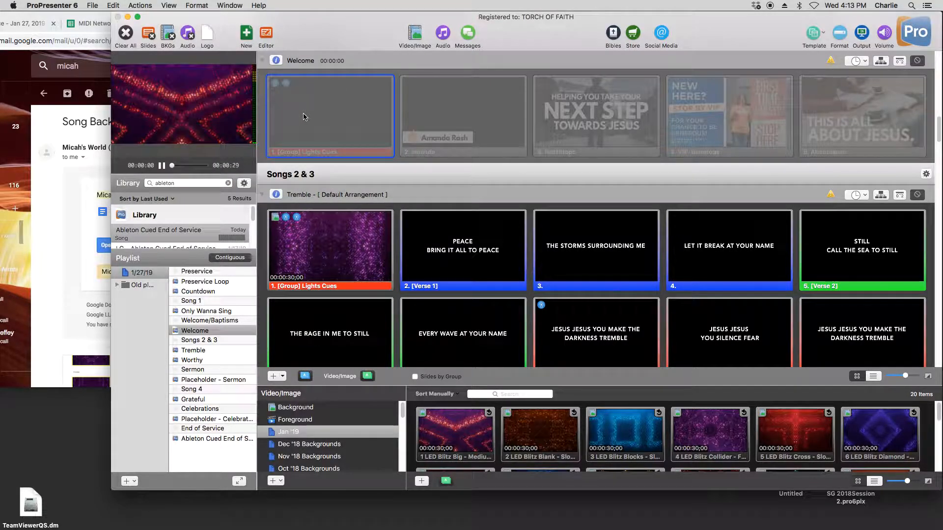
# - Check the second MIDI Note On cue on Welcome's Lights Cues slide and close its settings
pyautogui.rightClick(321, 112)
pyautogui.moveTo(396, 219)
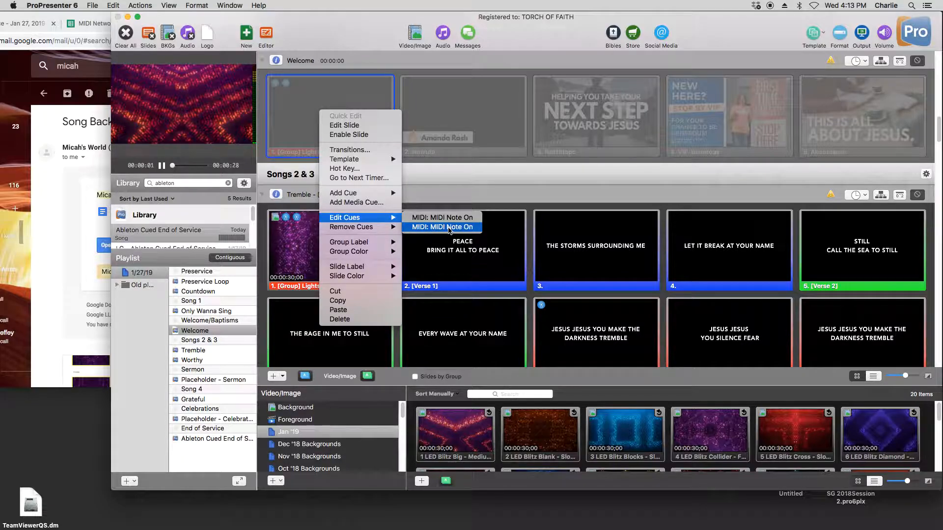
pyautogui.click(449, 228)
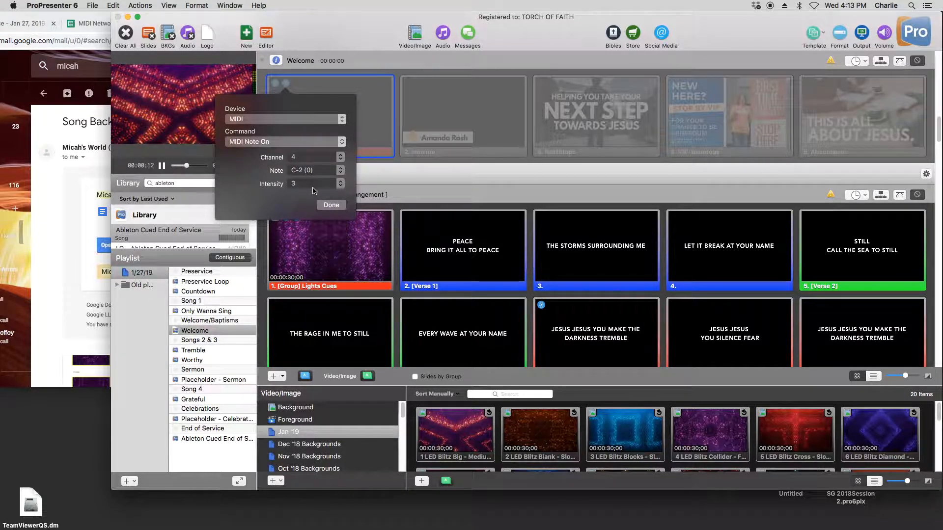
pyautogui.click(327, 206)
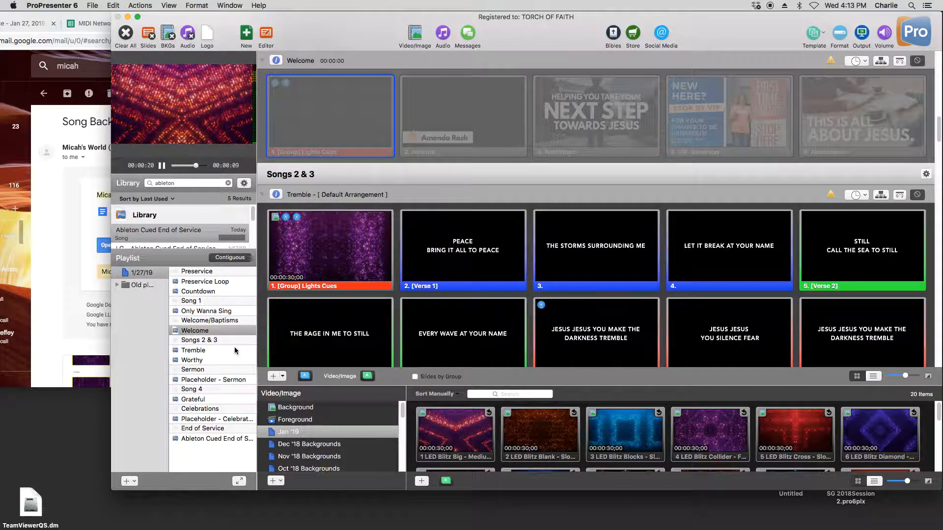
# - Inspect the first MIDI Note On cue on Tremble's Lights Cues slide, then close its settings
pyautogui.click(218, 351)
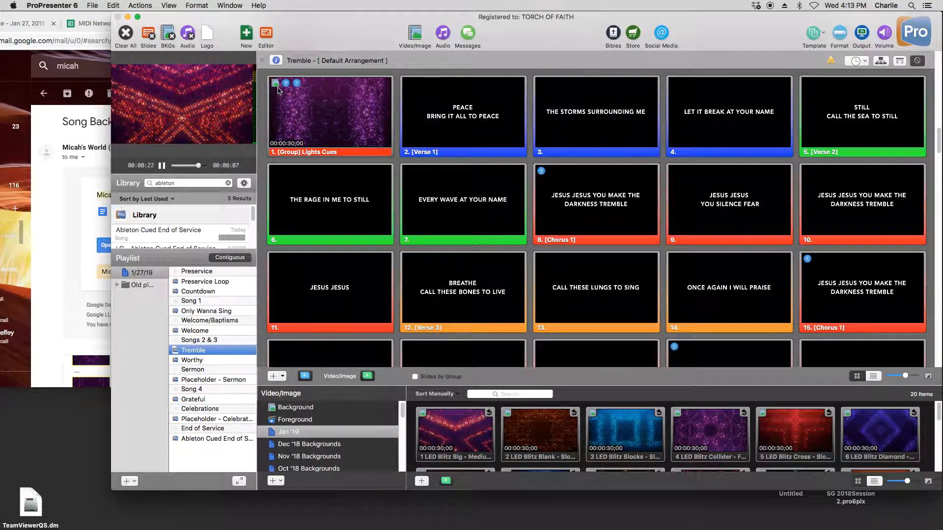
pyautogui.rightClick(294, 110)
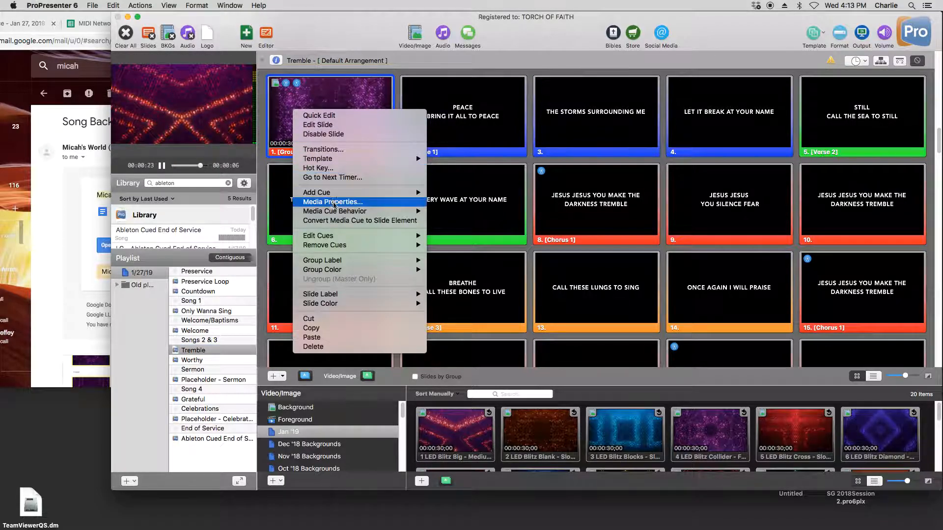
pyautogui.moveTo(417, 236)
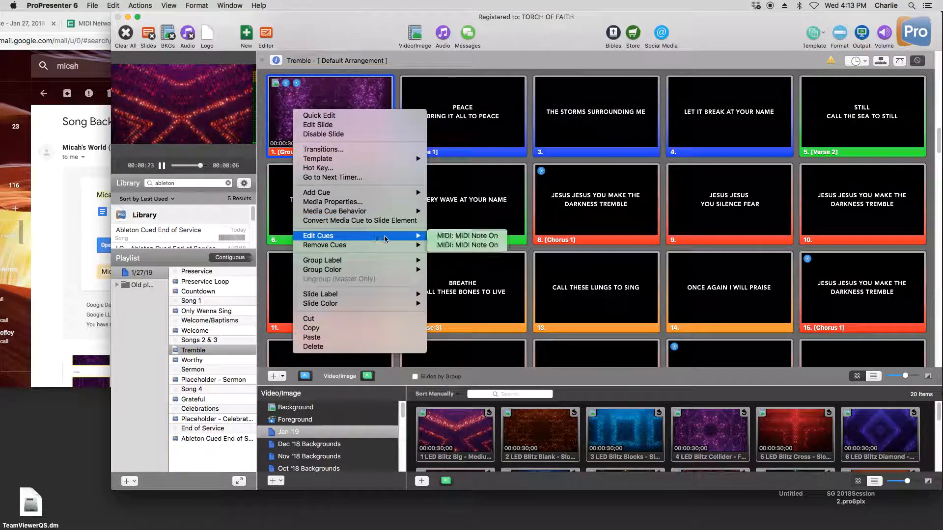
pyautogui.click(463, 236)
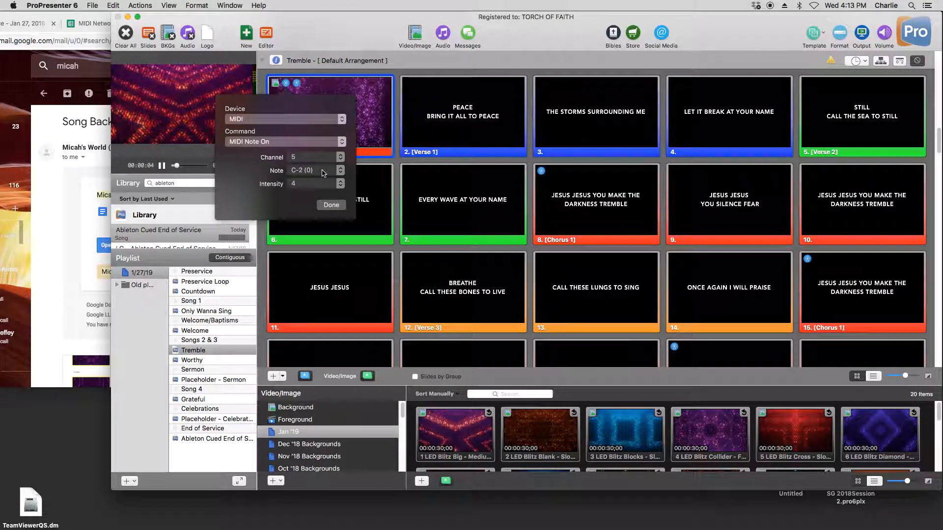
pyautogui.click(336, 209)
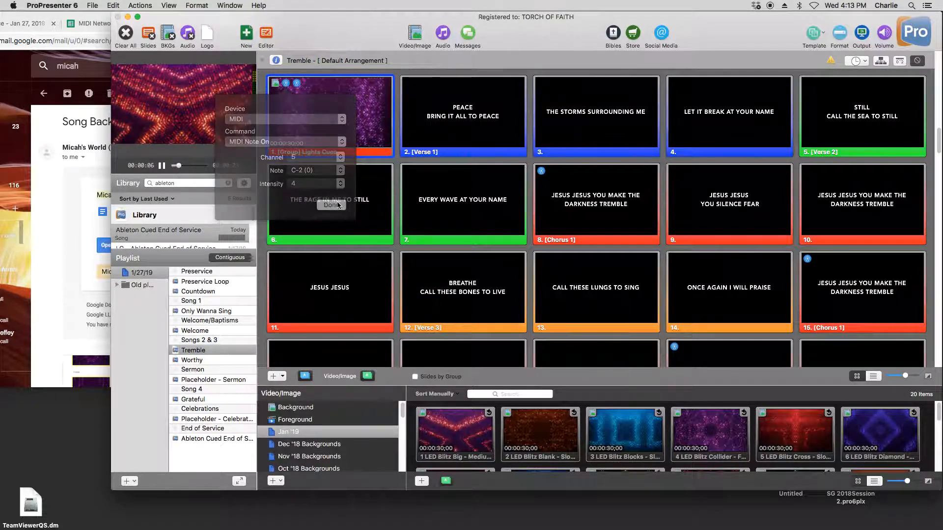
# - Copy Welcome's Lights Cues slide and paste it after the last slide of the Welcome presentation
pyautogui.click(228, 331)
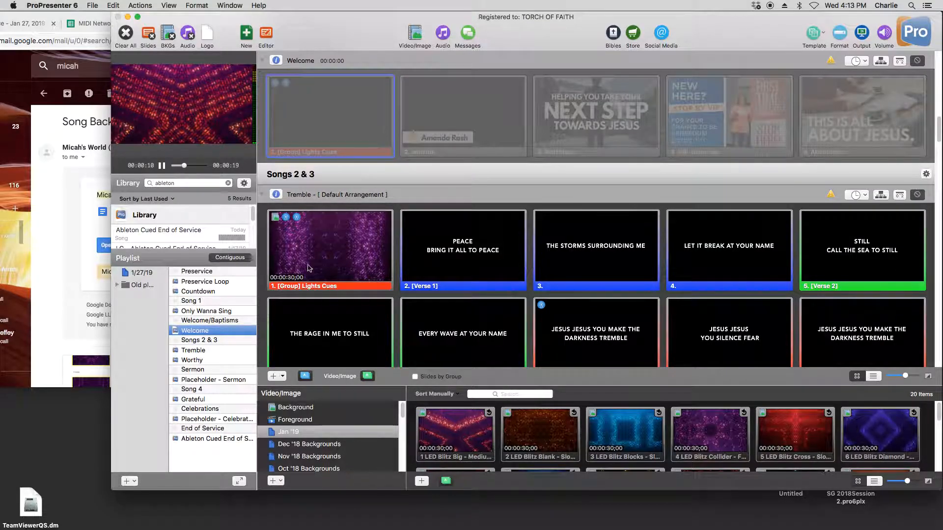
pyautogui.rightClick(324, 111)
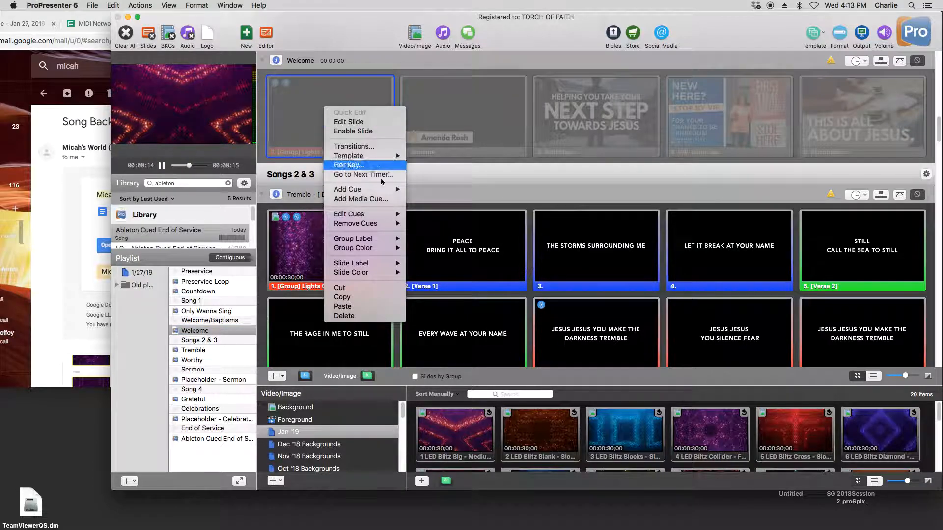
pyautogui.click(338, 32)
pyautogui.rightClick(356, 108)
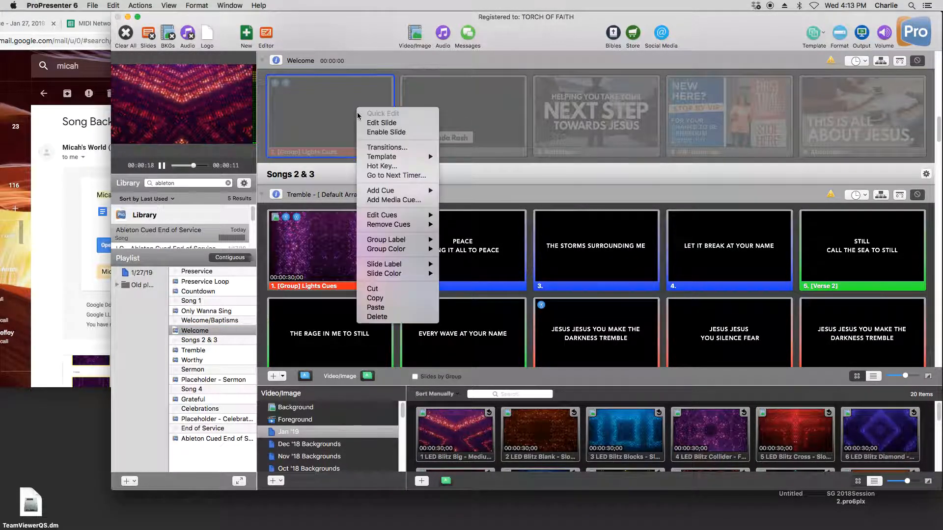
pyautogui.click(417, 298)
pyautogui.rightClick(837, 110)
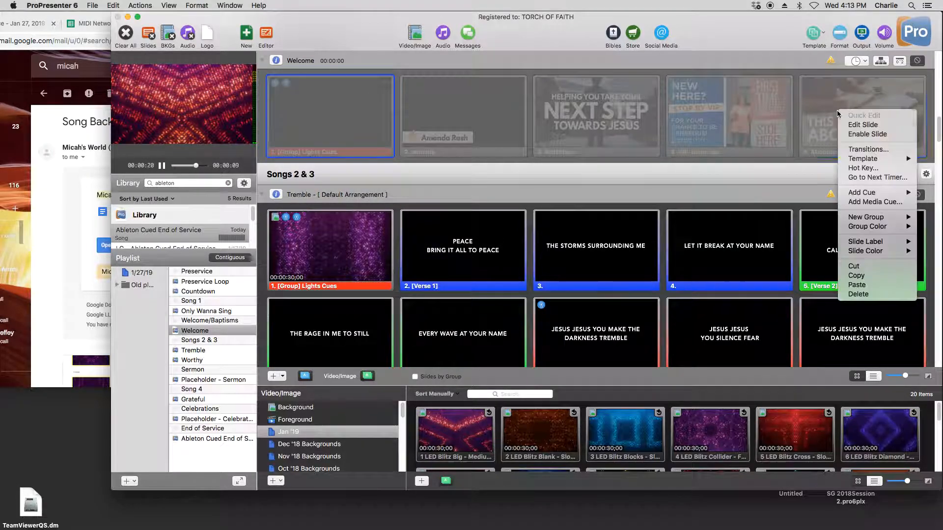
pyautogui.click(898, 287)
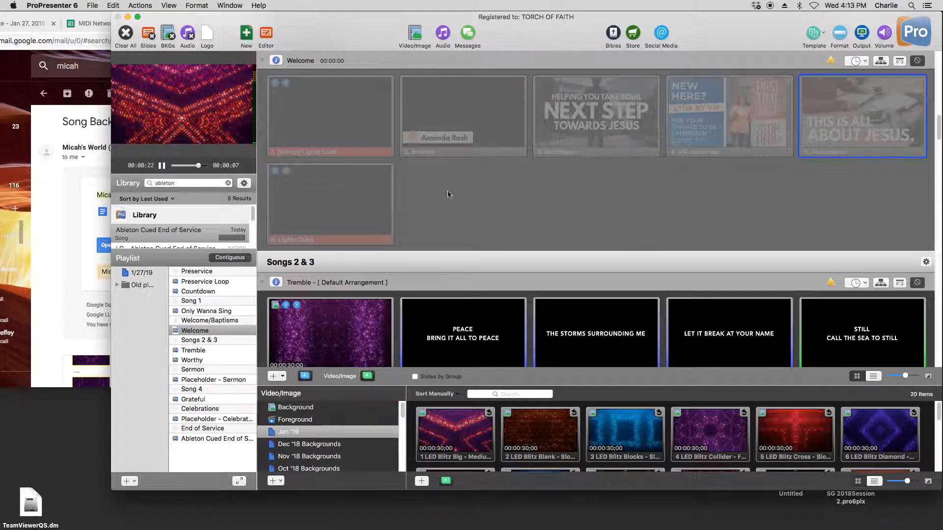
# - Remove the second MIDI Note On cue from the pasted Lights Cues slide and set the remaining cue's intensity to 4
pyautogui.rightClick(331, 197)
pyautogui.moveTo(395, 304)
pyautogui.click(453, 319)
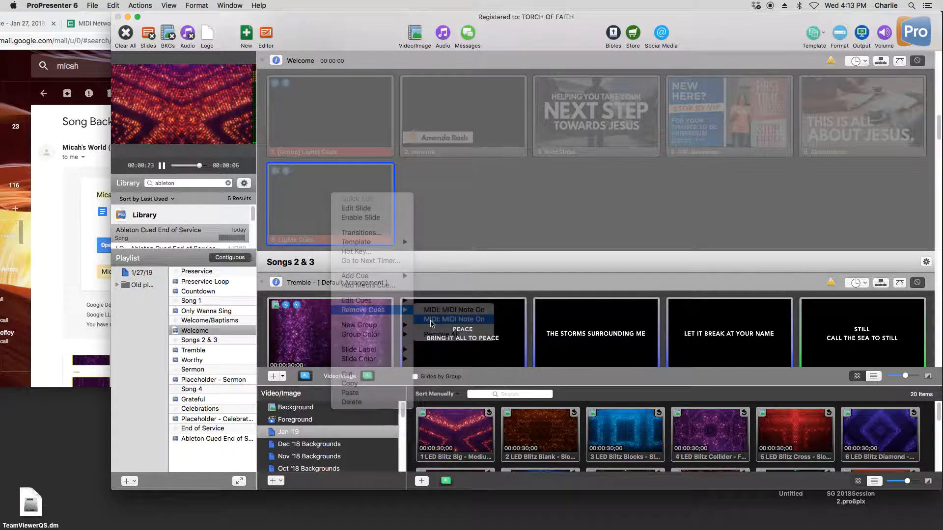
pyautogui.rightClick(323, 207)
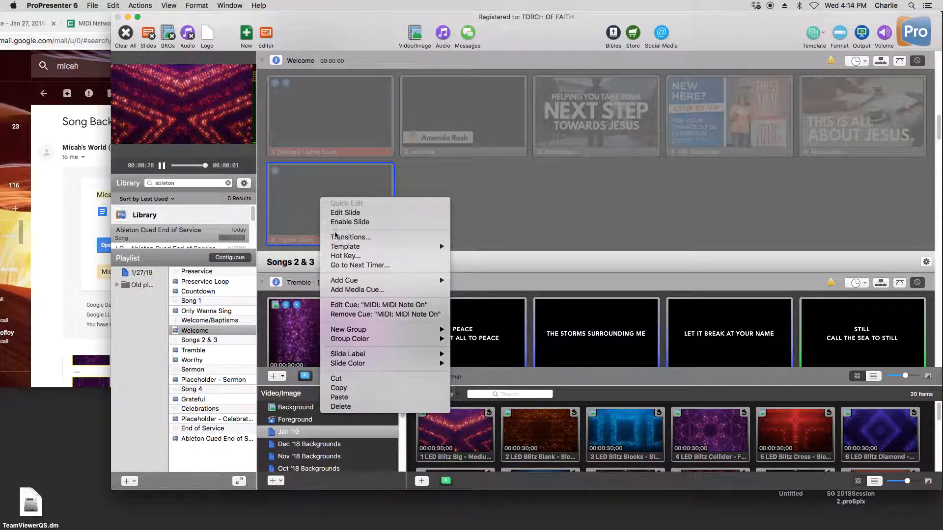
pyautogui.click(371, 305)
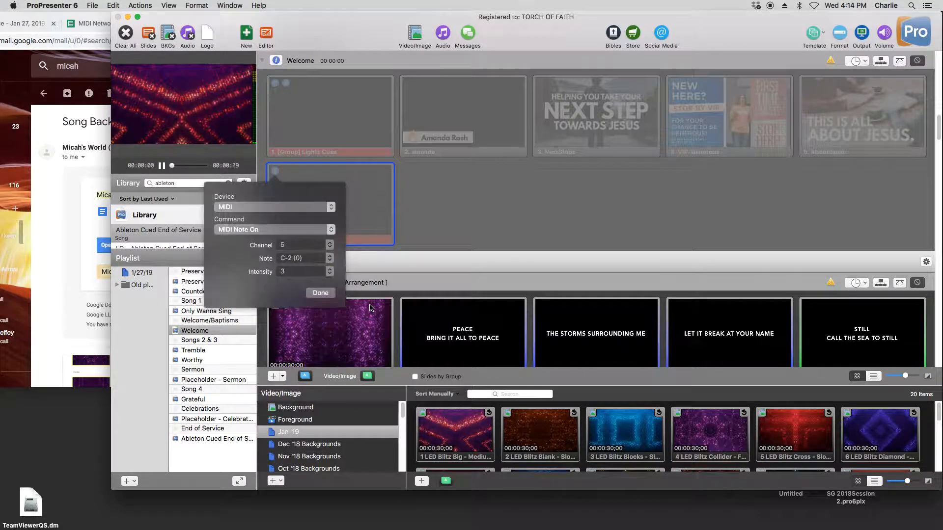
pyautogui.click(328, 279)
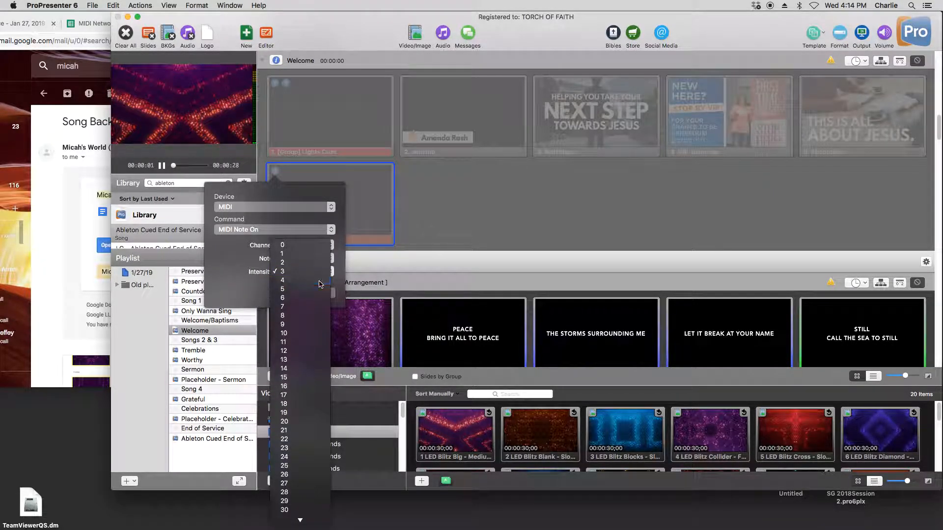
pyautogui.click(319, 283)
pyautogui.click(320, 293)
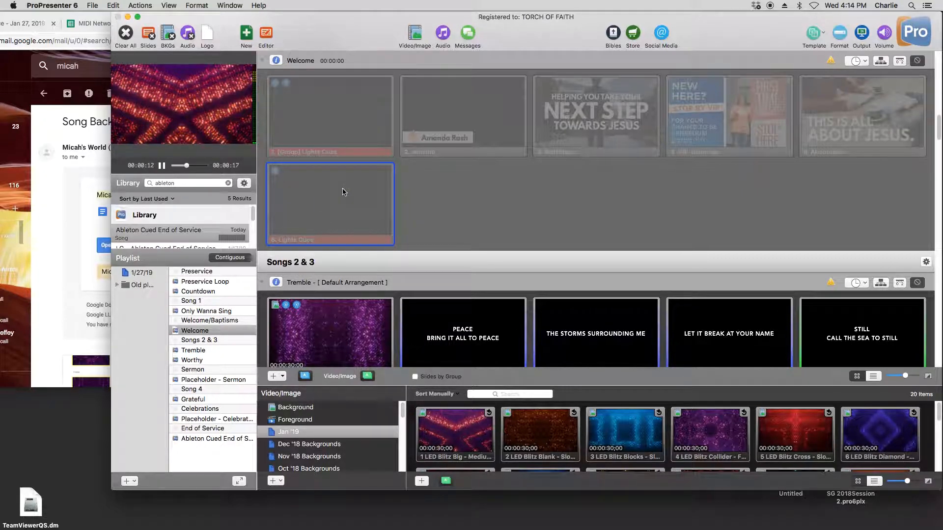
# - Set the intensity of the first MIDI Note On cue on Tremble's Lights Cues slide to 5
pyautogui.click(226, 350)
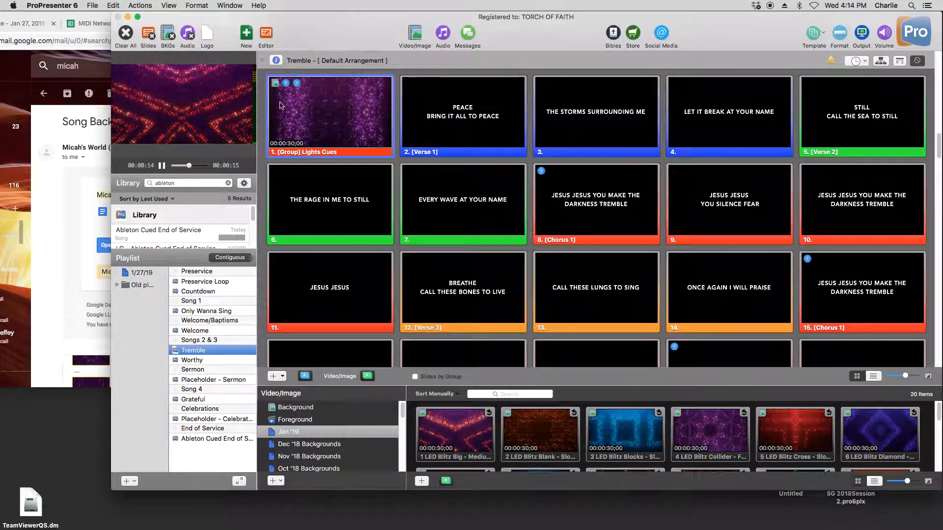
pyautogui.rightClick(325, 111)
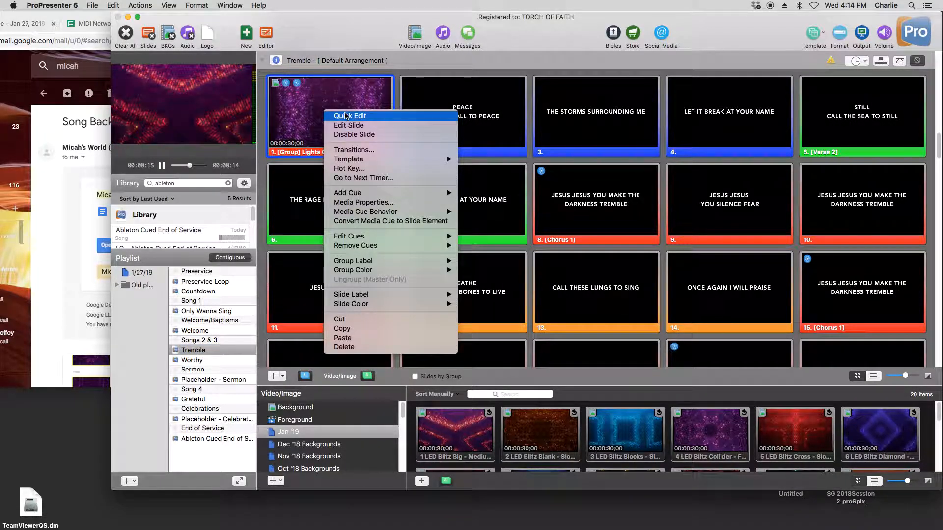
pyautogui.moveTo(434, 238)
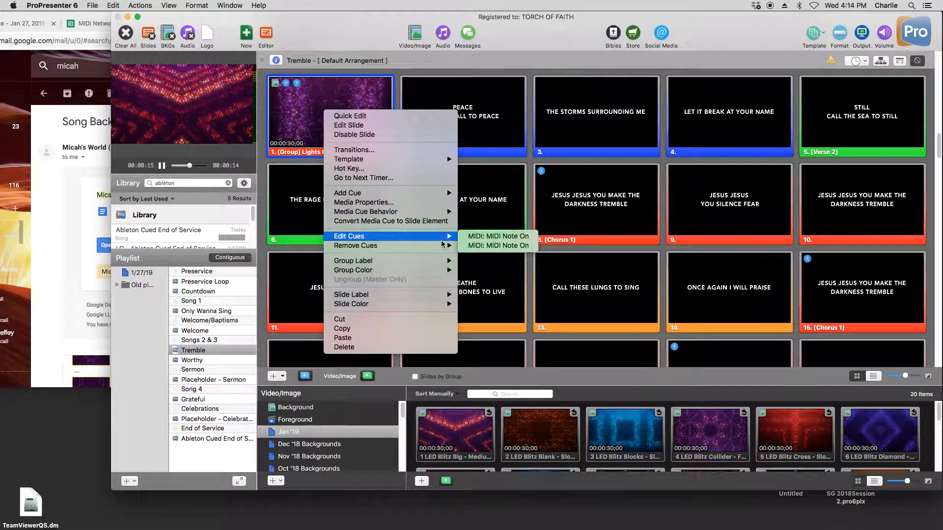
pyautogui.click(483, 236)
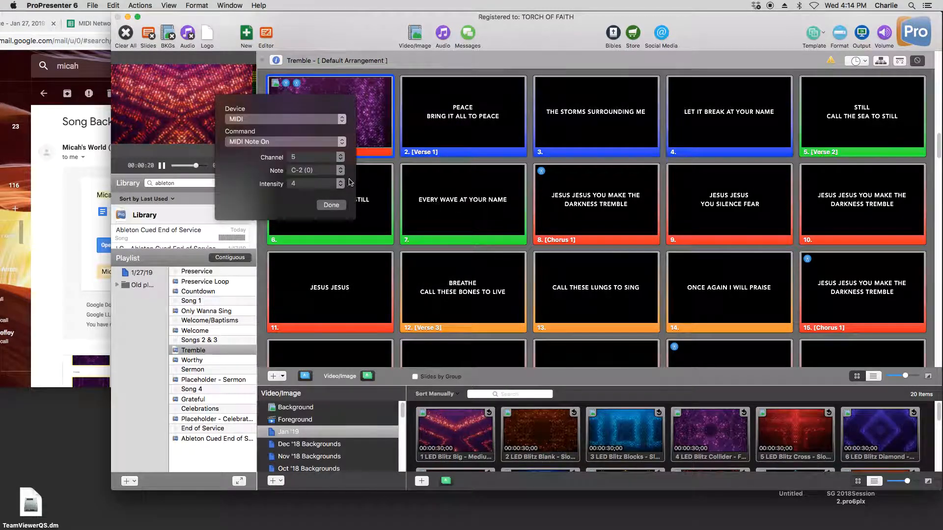
pyautogui.click(328, 184)
pyautogui.click(319, 184)
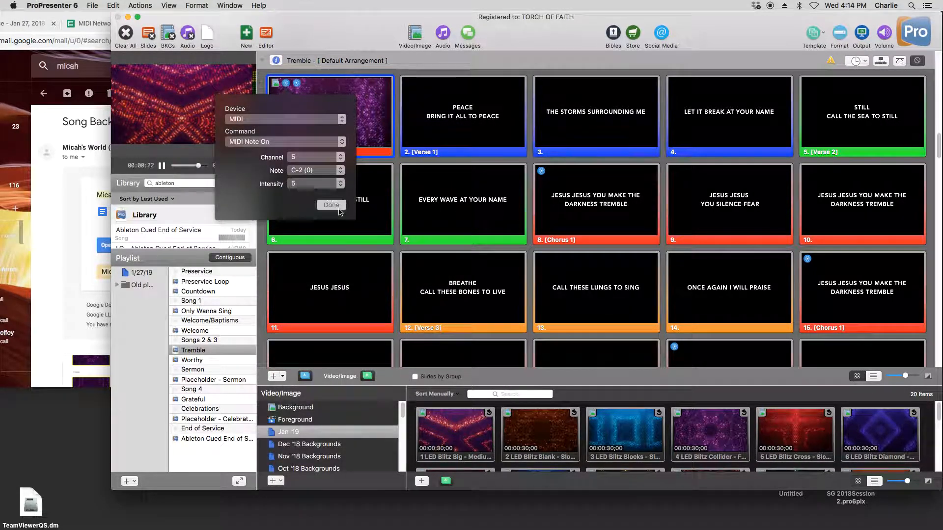
pyautogui.click(271, 377)
# - Inspect the first MIDI Note On cue on Worthy's Lights Cues slide, then close its settings
pyautogui.click(207, 362)
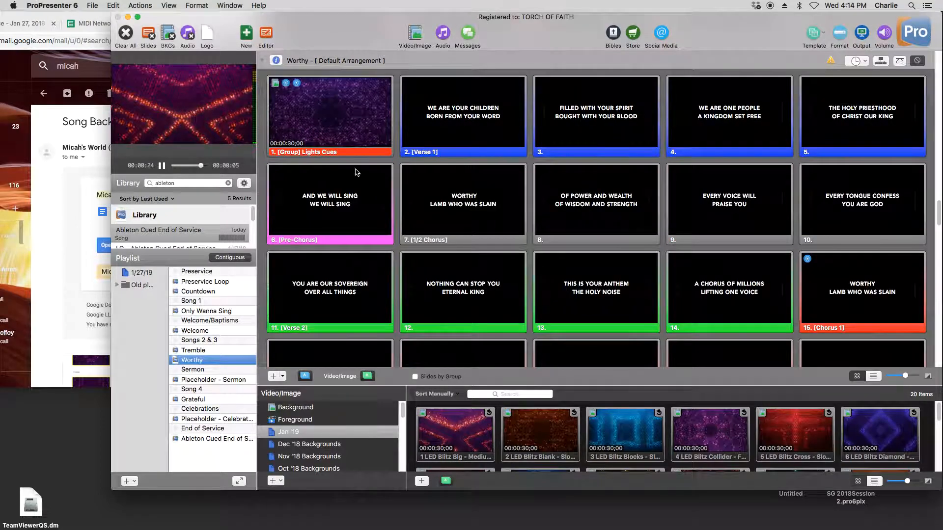
pyautogui.rightClick(364, 97)
pyautogui.moveTo(402, 226)
pyautogui.click(512, 222)
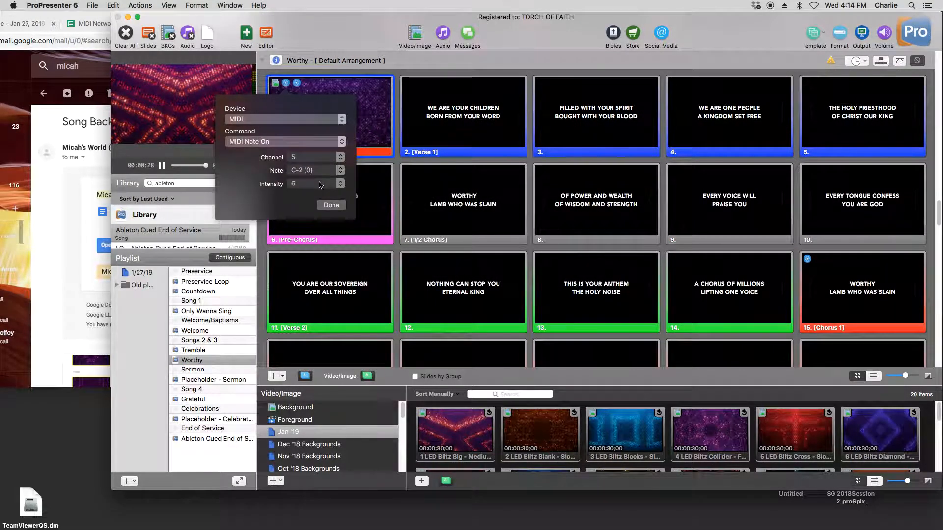
pyautogui.click(332, 206)
# - Inspect the first MIDI Note On cue on the Timer/Lights Cue slide of Placeholder - Sermon, then close its settings
pyautogui.click(235, 380)
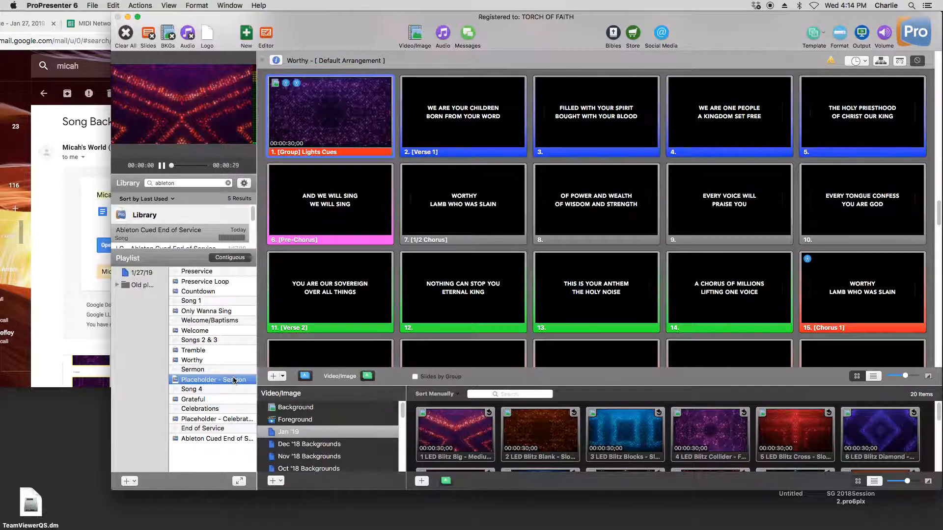
pyautogui.rightClick(338, 124)
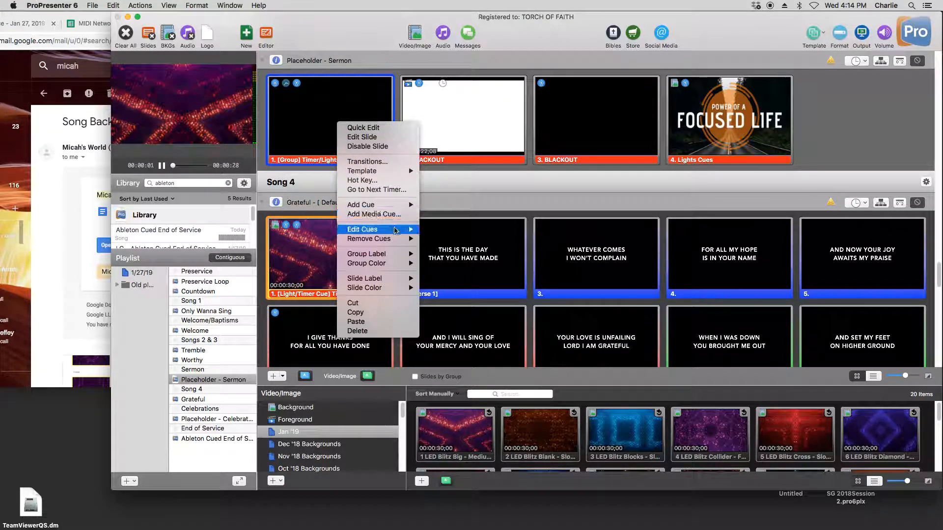
pyautogui.moveTo(384, 229)
pyautogui.click(445, 230)
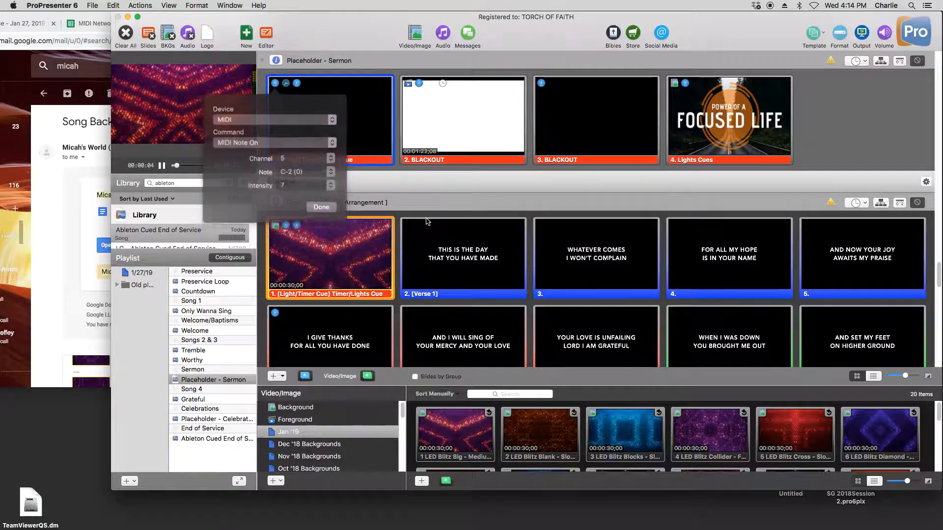
pyautogui.click(321, 205)
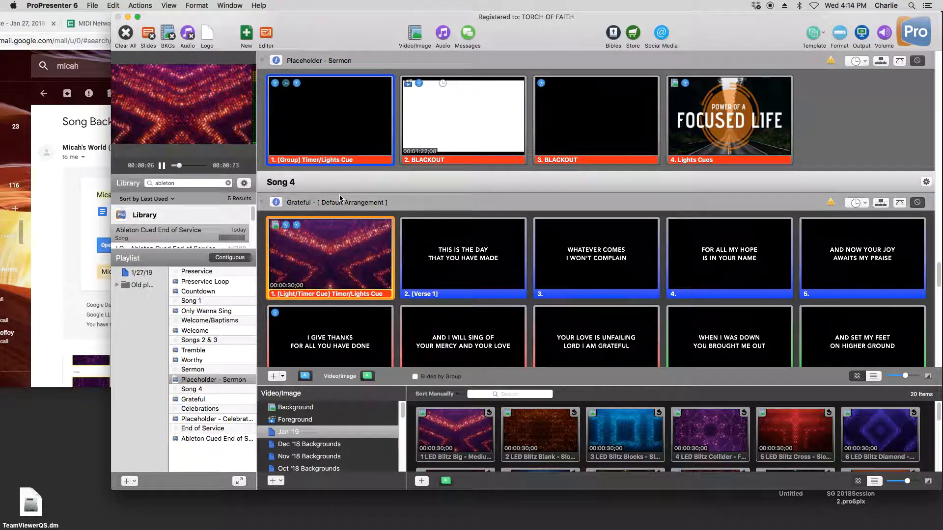
# - Inspect the MIDI Note On cue on the fourth slide, Lights Cues, of Placeholder - Sermon, then close its settings
pyautogui.rightClick(714, 122)
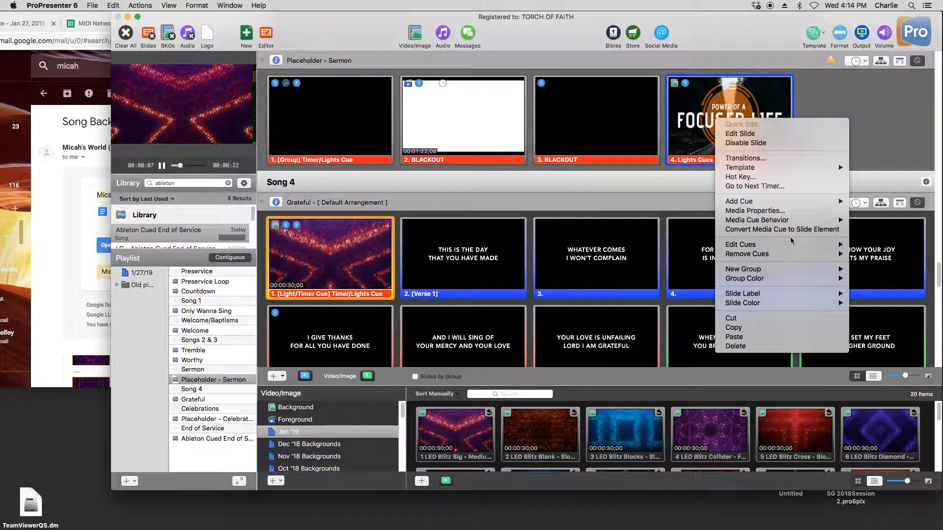
pyautogui.moveTo(801, 244)
pyautogui.click(889, 245)
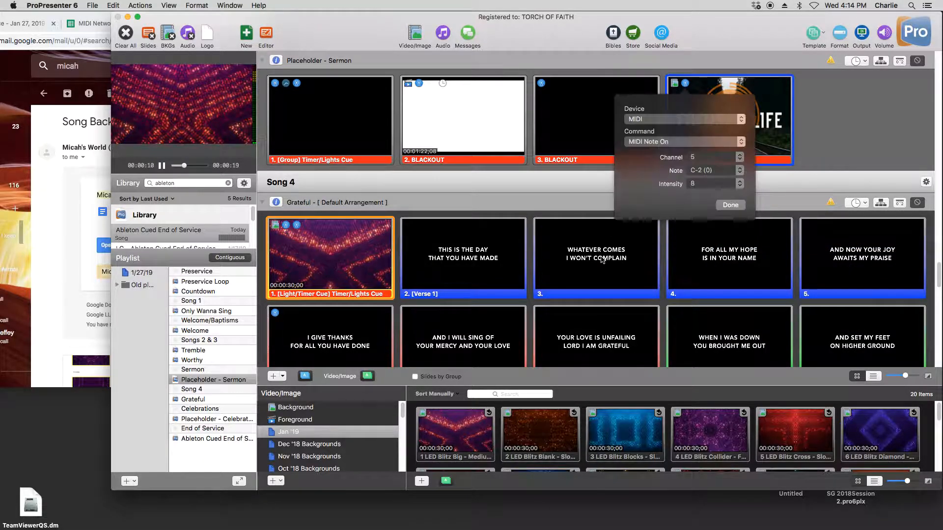
pyautogui.click(730, 204)
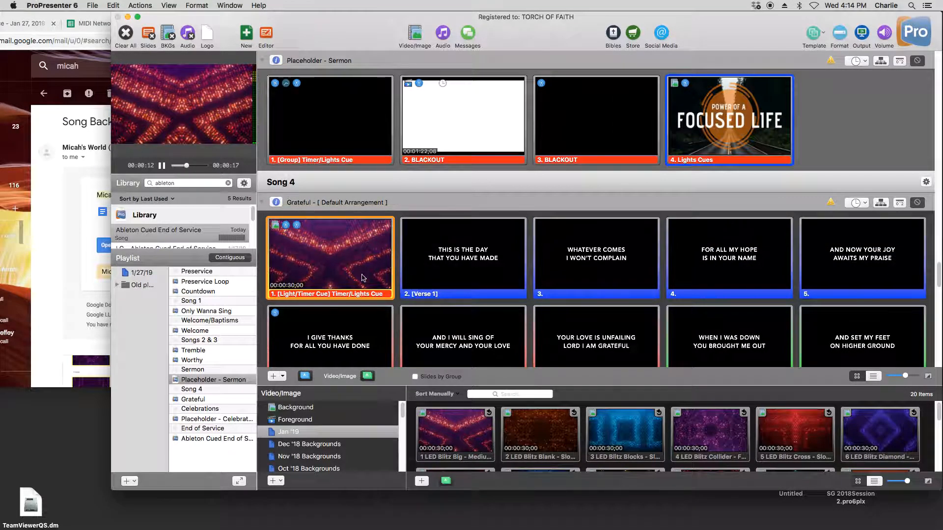
# - Set the intensity of the first MIDI Note On cue on Grateful's Timer/Lights Cue slide to 9
pyautogui.rightClick(347, 274)
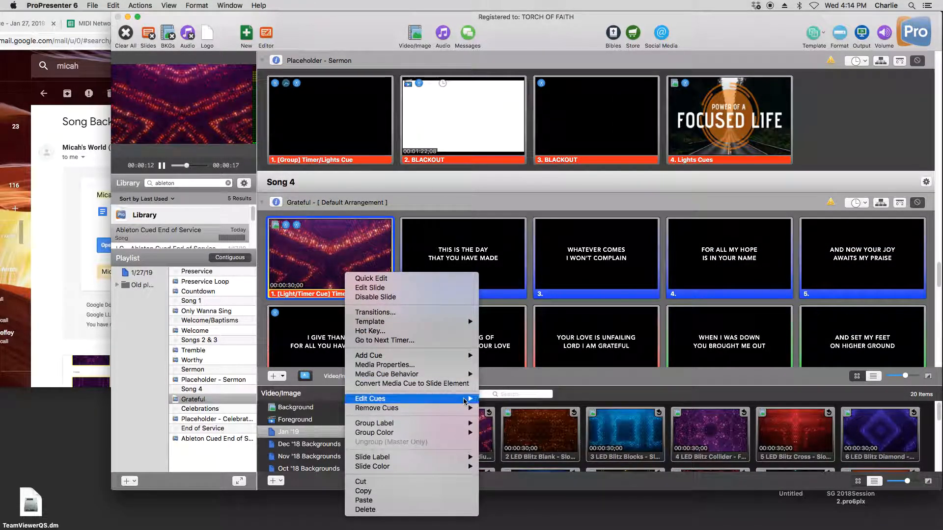
pyautogui.moveTo(431, 403)
pyautogui.click(499, 399)
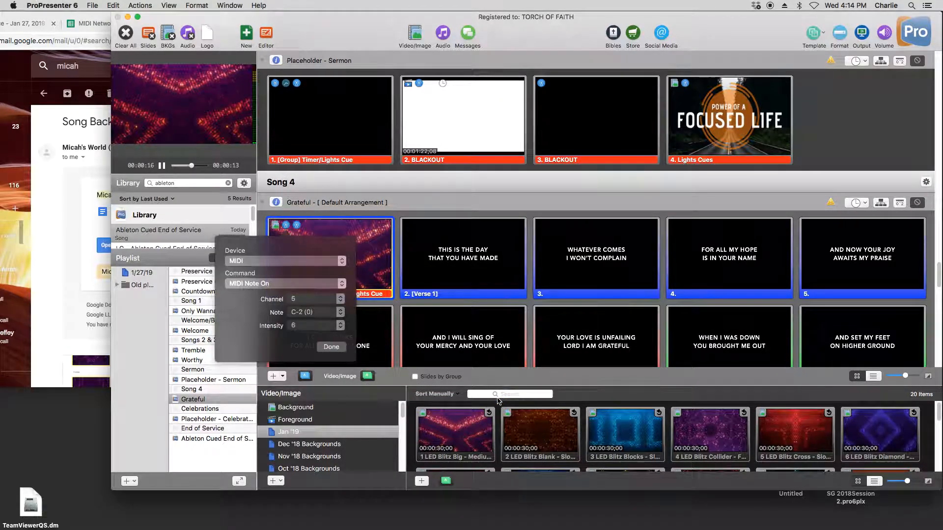
pyautogui.click(317, 326)
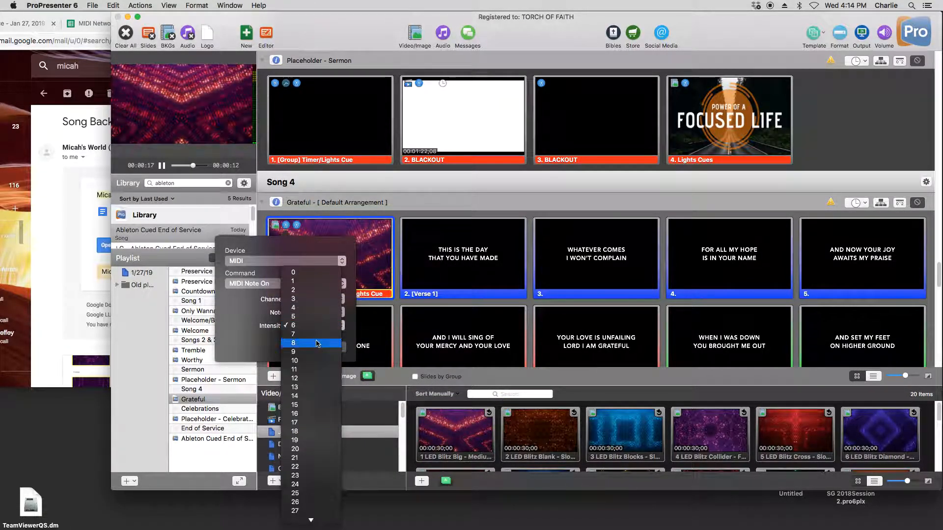
pyautogui.click(321, 353)
pyautogui.click(331, 347)
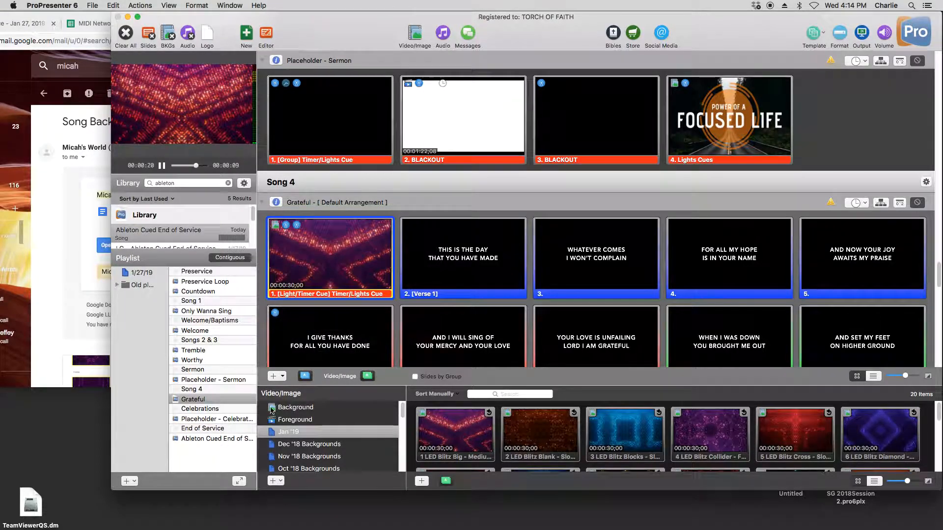
# - Inspect the first MIDI Note On cue on the Placeholder - Celebrations slide, then close its settings
pyautogui.click(235, 418)
pyautogui.rightClick(324, 103)
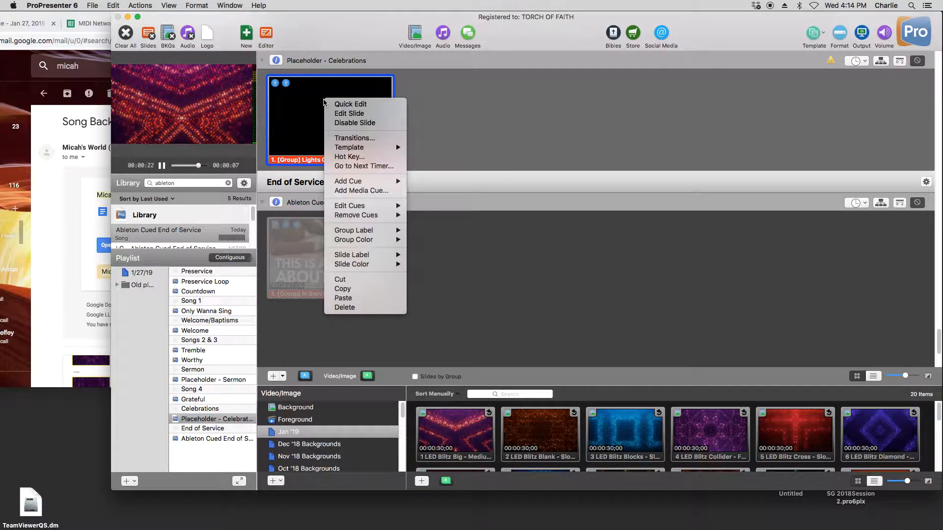
pyautogui.moveTo(388, 205)
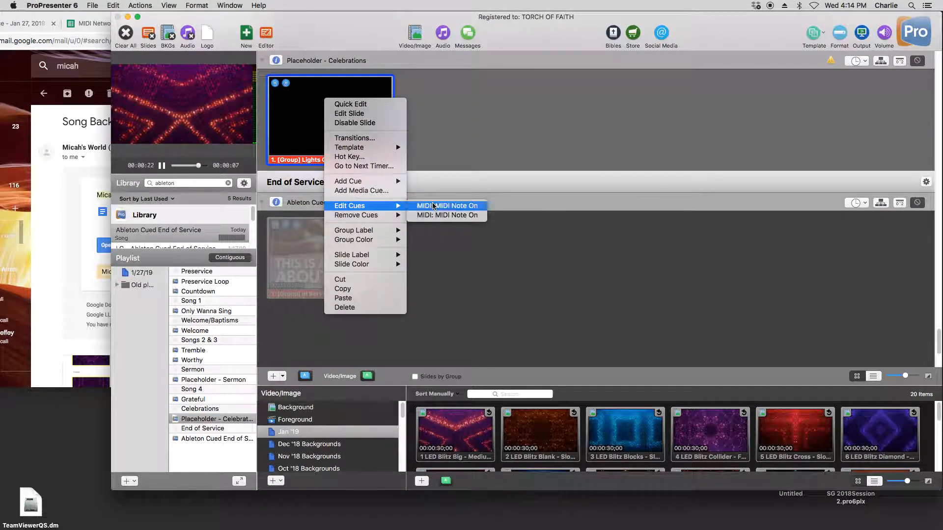
pyautogui.click(442, 205)
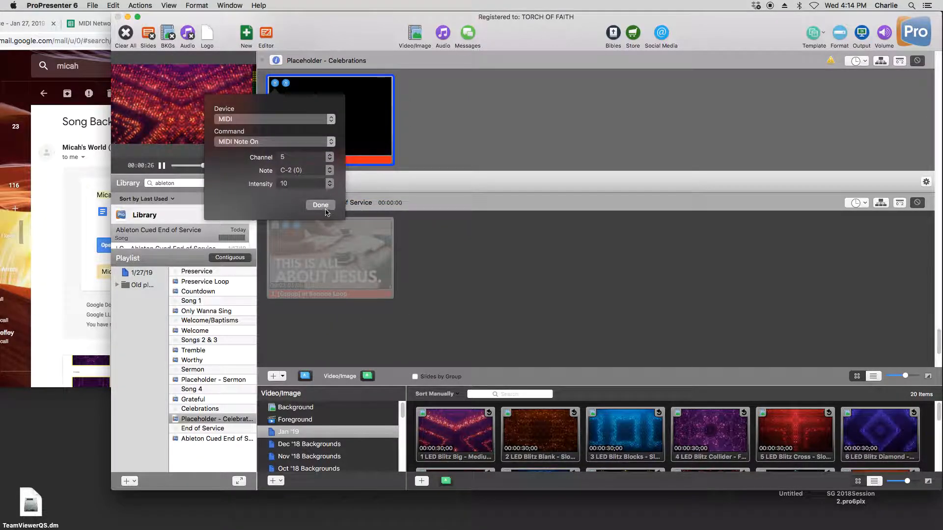
pyautogui.click(320, 204)
# - Inspect the first MIDI Note On cue on the Ableton Cued End of Service slide twice, closing its settings each time
pyautogui.click(209, 440)
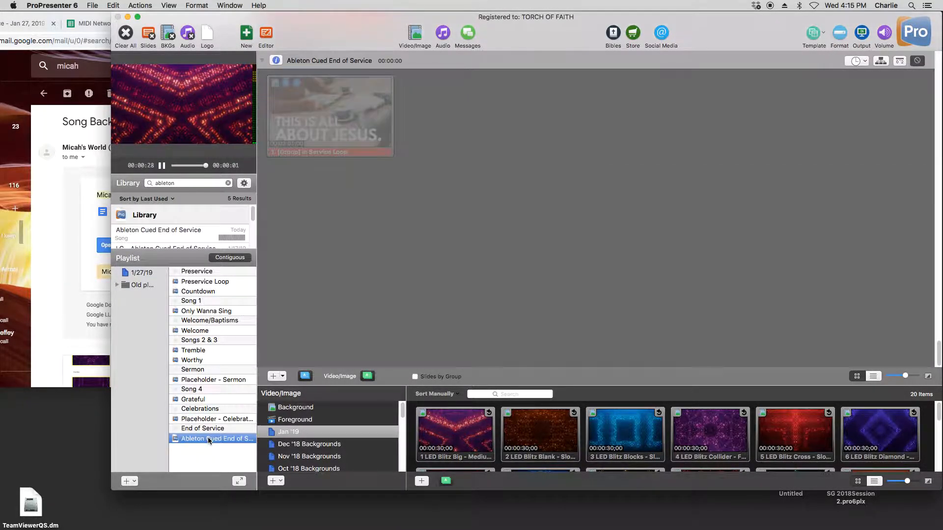
pyautogui.rightClick(308, 130)
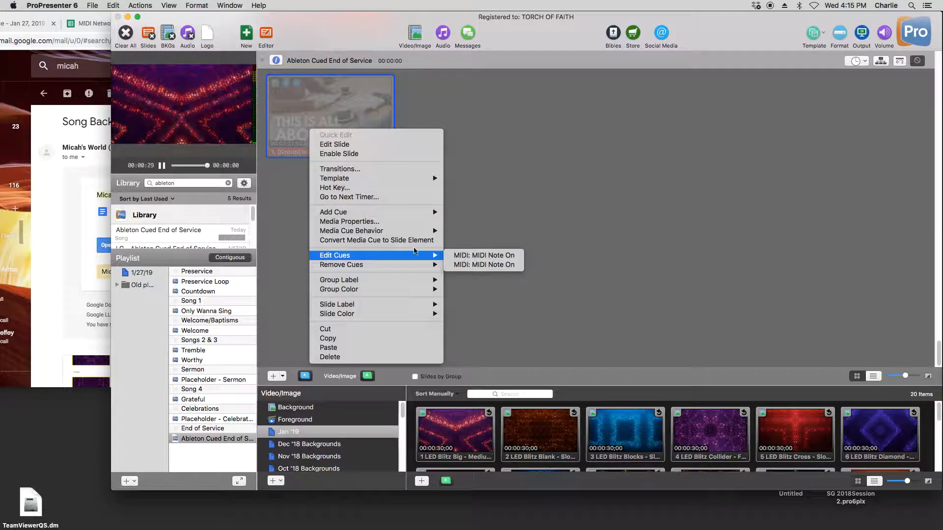
pyautogui.click(459, 256)
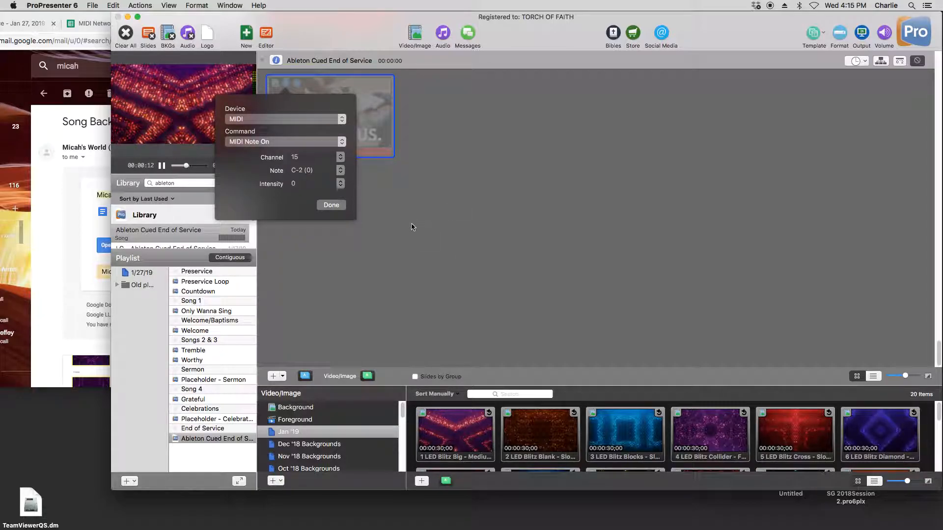
pyautogui.click(331, 205)
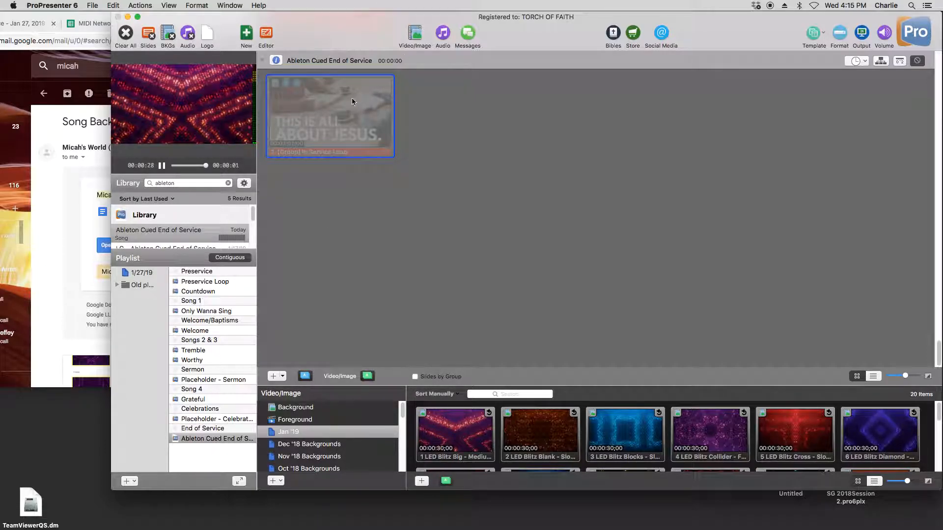
pyautogui.rightClick(308, 106)
pyautogui.moveTo(433, 223)
pyautogui.click(484, 220)
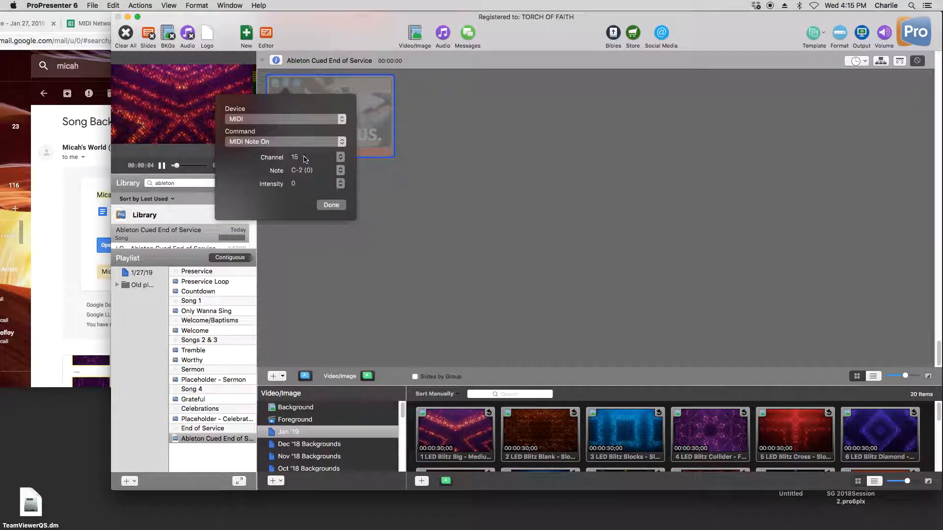
pyautogui.click(332, 205)
# - Switch to QLab, examine the ProP Post Service cue's MIDI trigger and its Cue 1, Cuelist 1 entry, then close the workspace window
pyautogui.moveTo(511, 519)
pyautogui.click(452, 504)
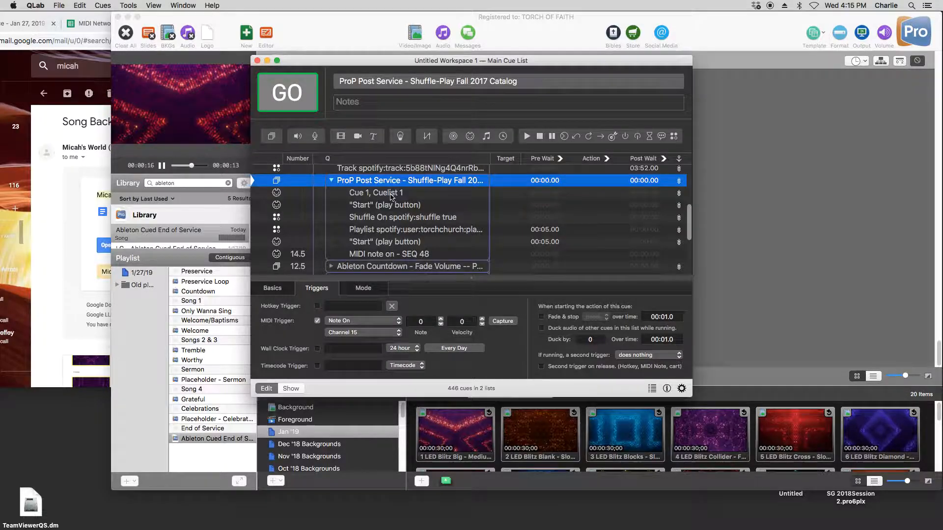
pyautogui.click(356, 194)
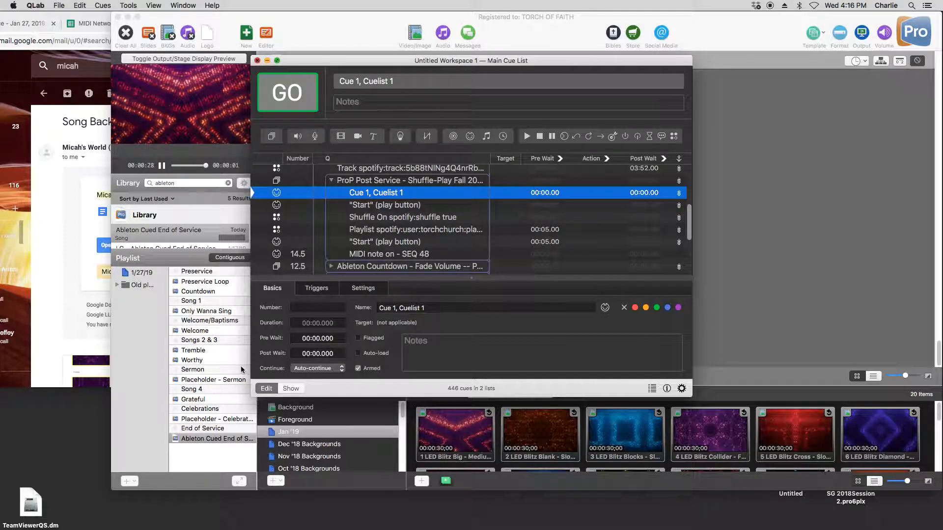
pyautogui.click(257, 60)
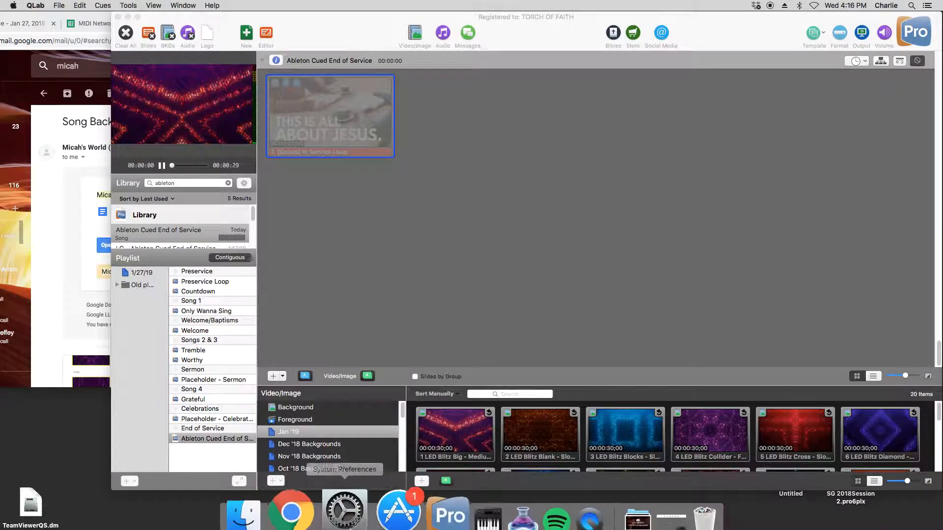
# - Switch to Chrome, bring up the MIDI Network Layout spreadsheet and move the browser window fully into view
pyautogui.click(97, 387)
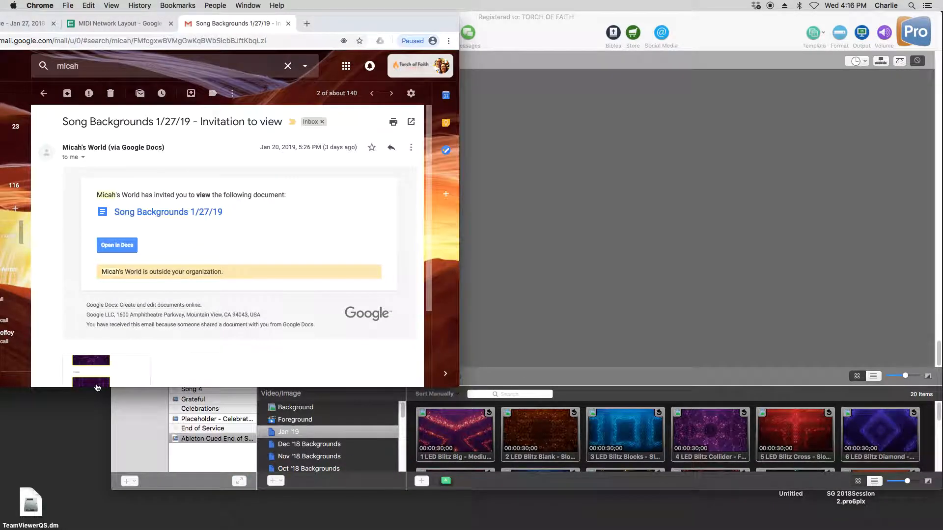
pyautogui.click(161, 438)
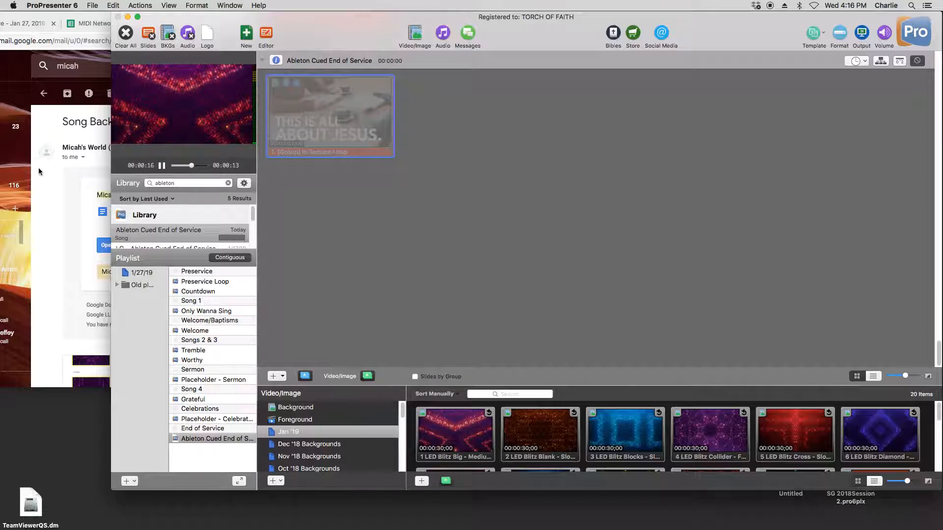
pyautogui.click(106, 24)
pyautogui.click(105, 25)
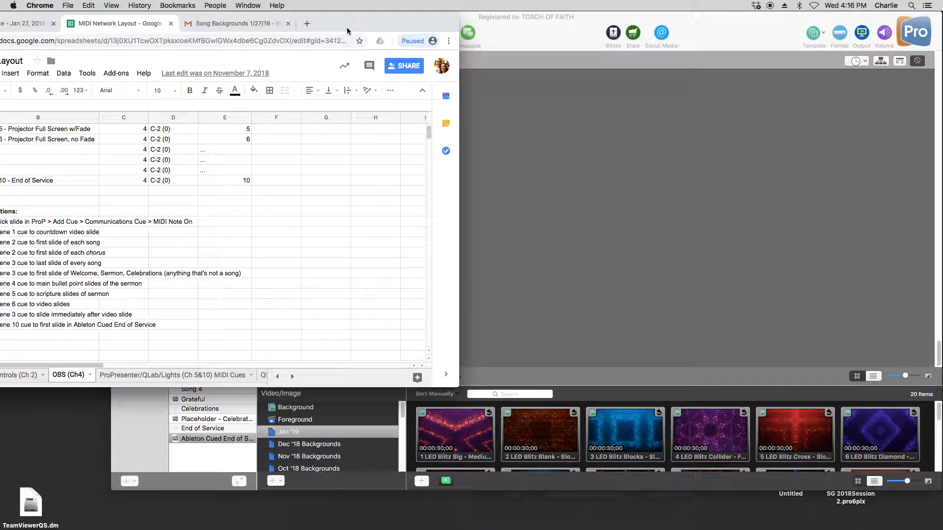
pyautogui.click(523, 161)
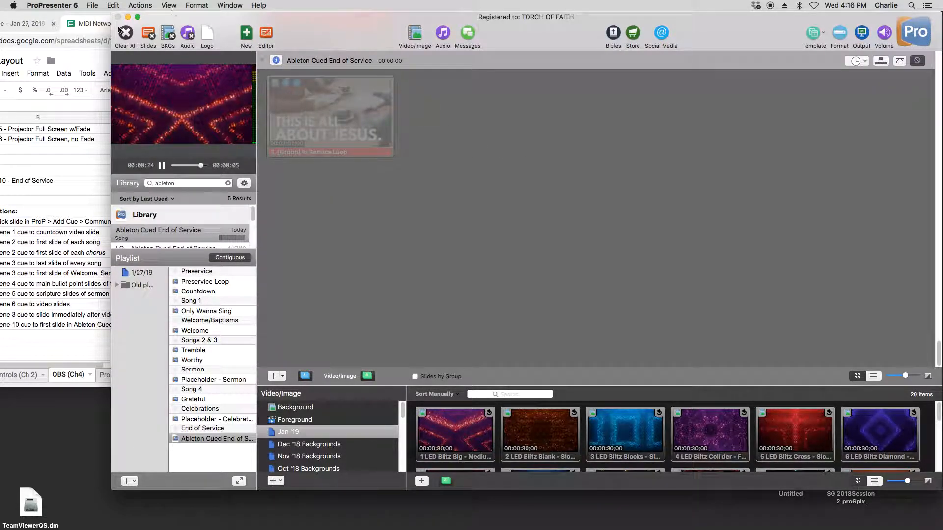
pyautogui.click(103, 20)
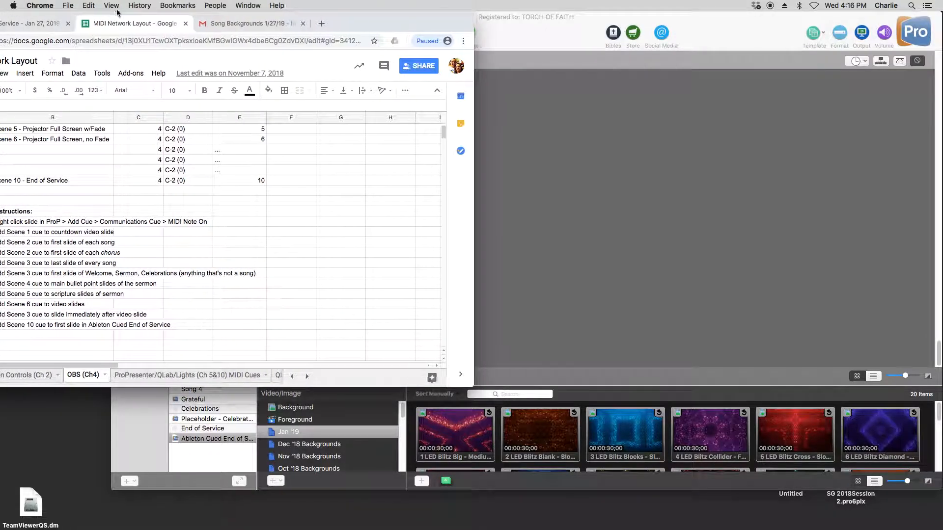
pyautogui.moveTo(128, 9); pyautogui.dragTo(129, 3)
pyautogui.click(498, 197)
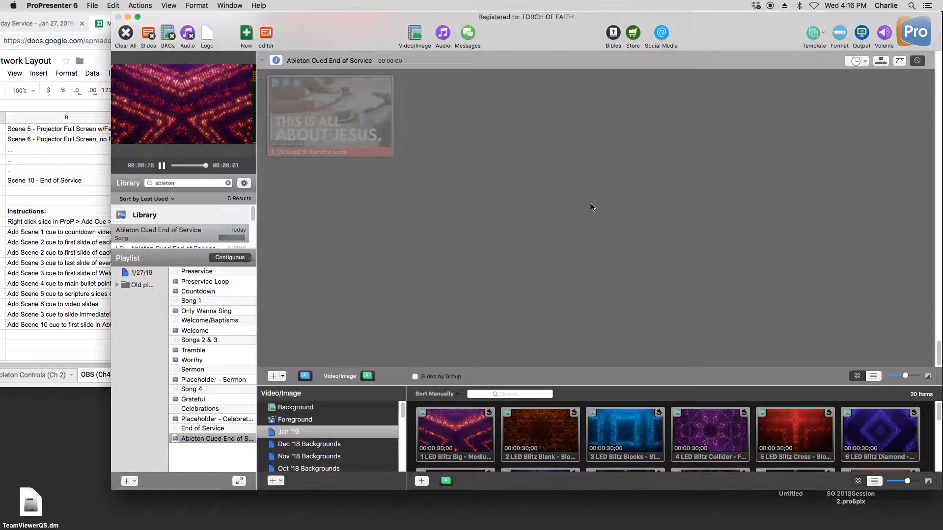
pyautogui.click(83, 32)
pyautogui.moveTo(83, 32); pyautogui.dragTo(292, 33)
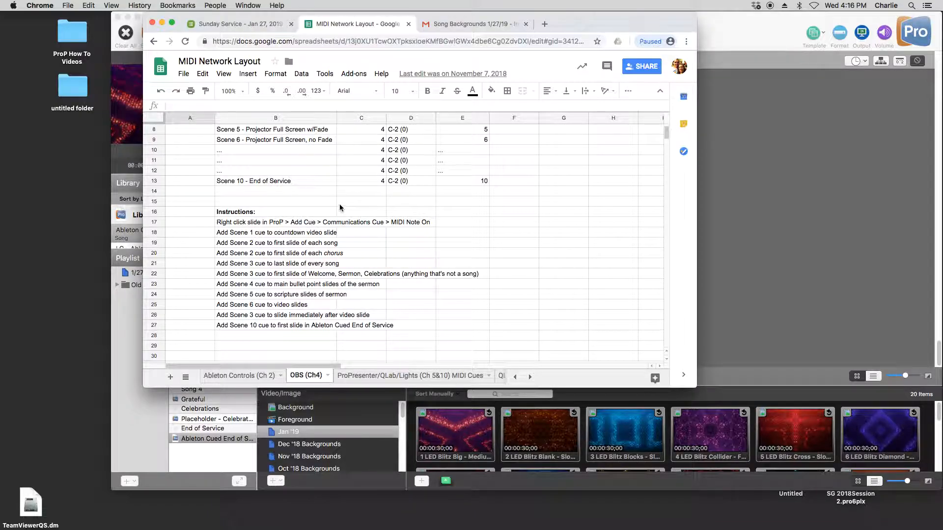
# - Review the spreadsheet's Ableton Controls, OBS, ProPresenter/QLab/Lights and QLab Control sheets for their MIDI channel assignments, then return to OBS (Ch4)
pyautogui.click(241, 376)
pyautogui.click(306, 376)
pyautogui.click(443, 376)
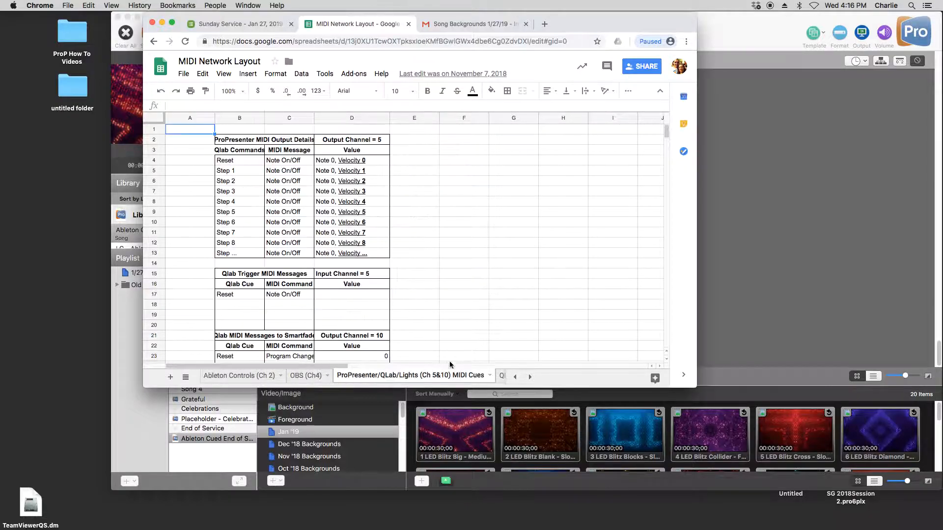
pyautogui.click(502, 377)
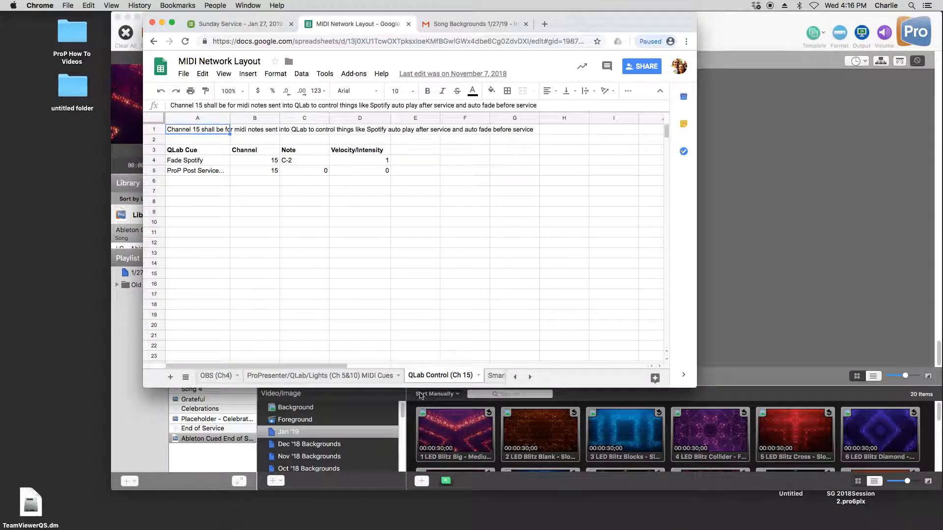
pyautogui.click(336, 377)
pyautogui.click(212, 378)
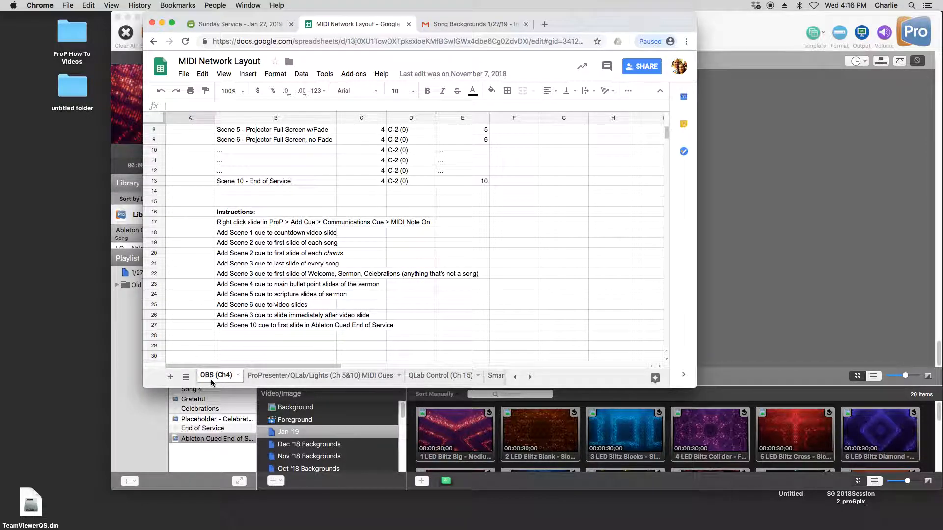
pyautogui.click(515, 377)
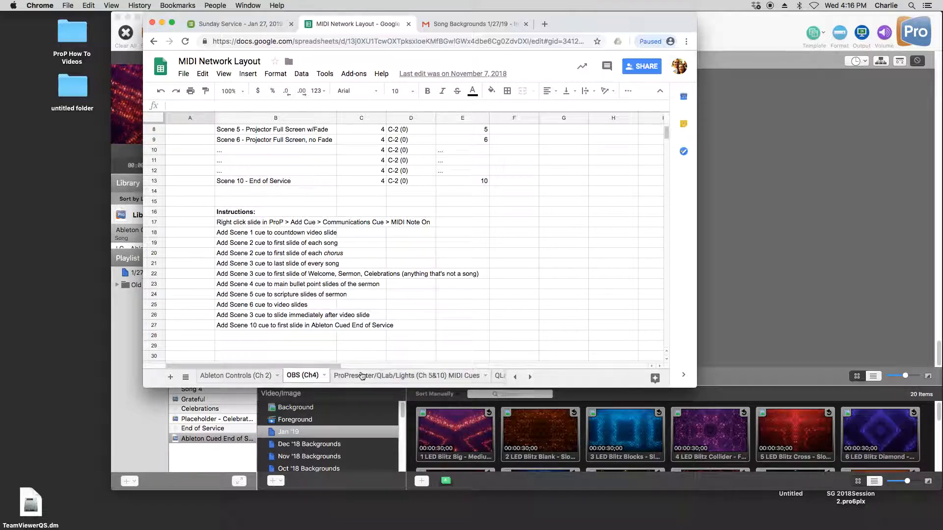
# - Glance at the Ableton Controls sheet, then review the OBS (Ch4) scene cues and instructions with the browser window moved aside
pyautogui.click(230, 381)
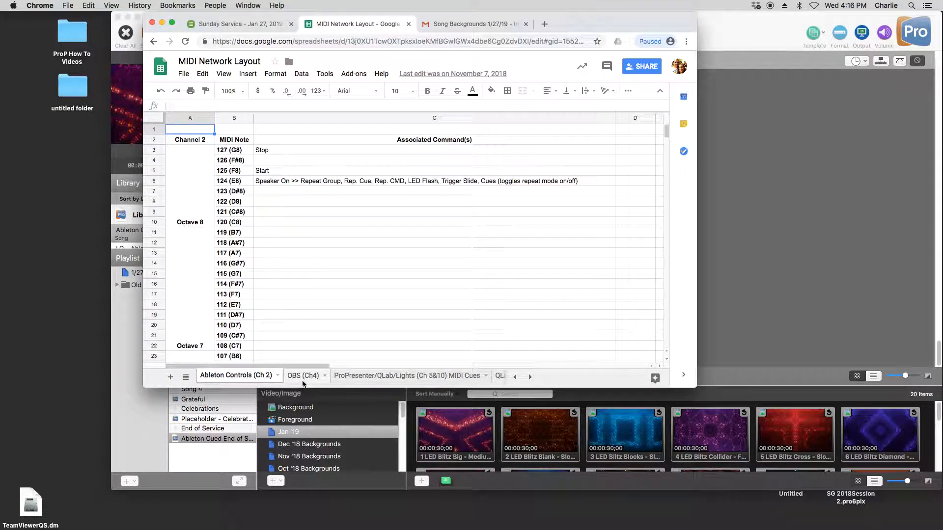
pyautogui.click(304, 379)
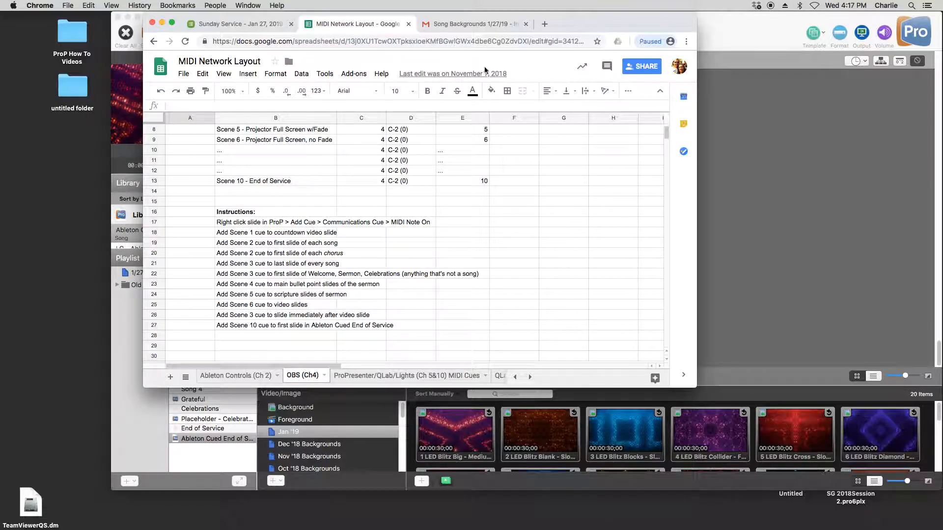
pyautogui.moveTo(590, 25); pyautogui.dragTo(452, 24)
pyautogui.scroll(4, 91, 263)
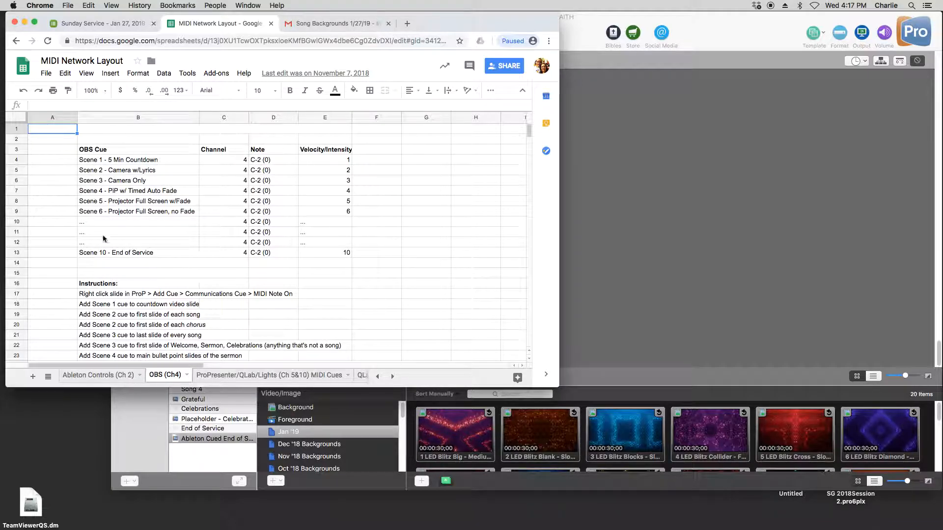
pyautogui.scroll(-2, 263, 263)
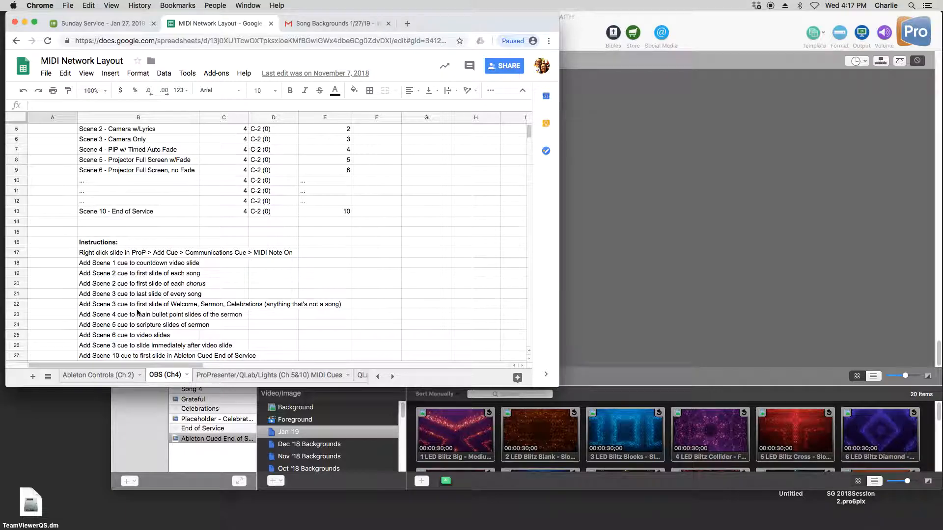
pyautogui.scroll(-3, 118, 235)
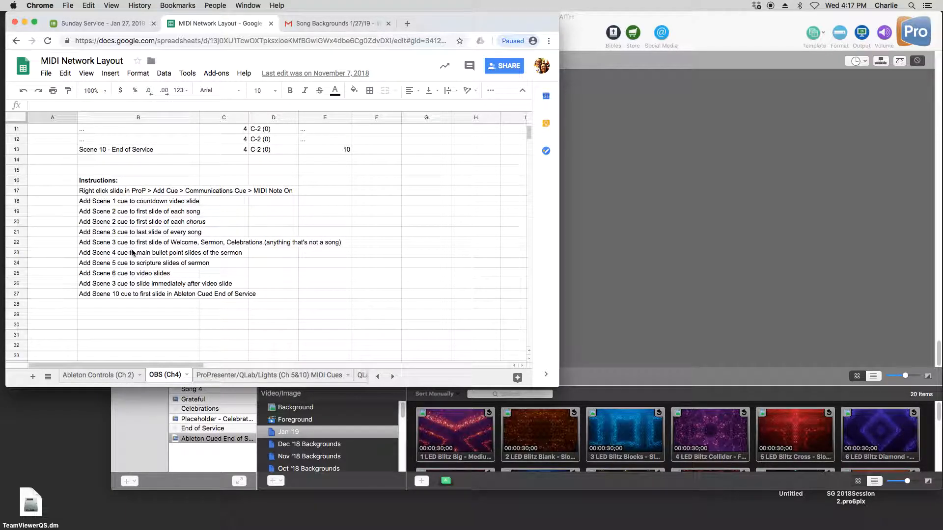
pyautogui.scroll(2, 185, 268)
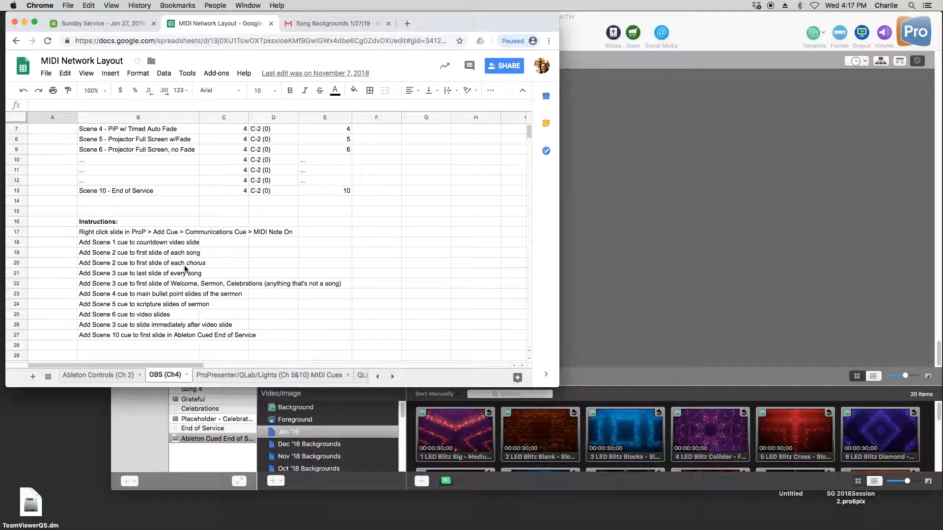
pyautogui.scroll(1, 250, 297)
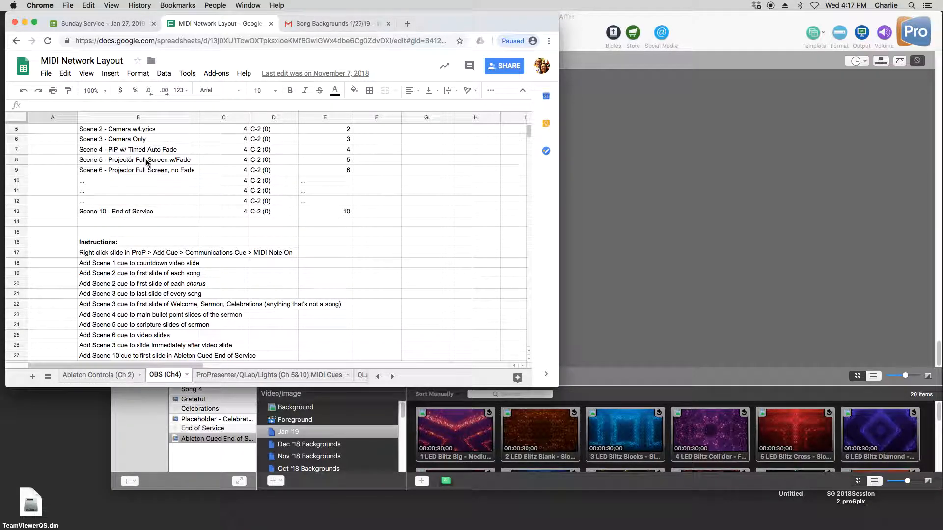
pyautogui.scroll(1, 95, 196)
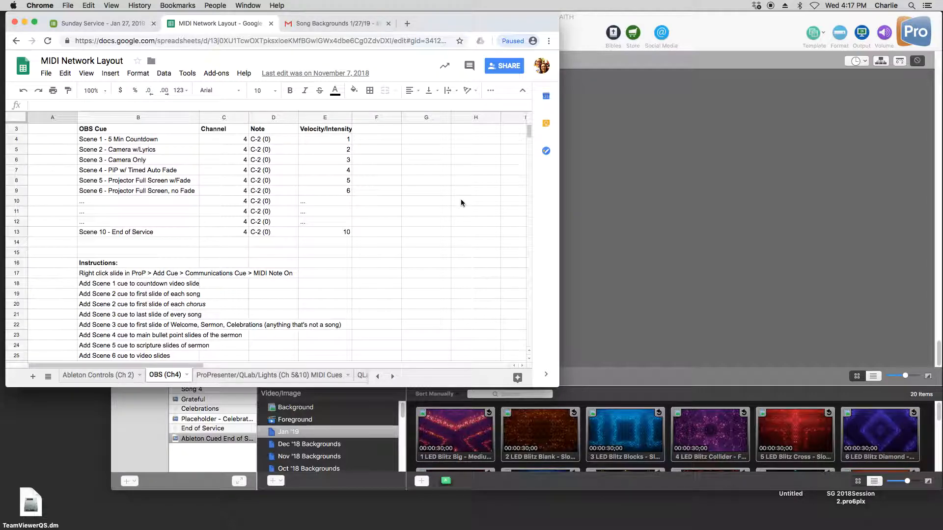
# - Switch to ProPresenter, open Only Wanna Sing, and check the first MIDI Note On cue on its Timer/Lights Cue slide
pyautogui.click(694, 198)
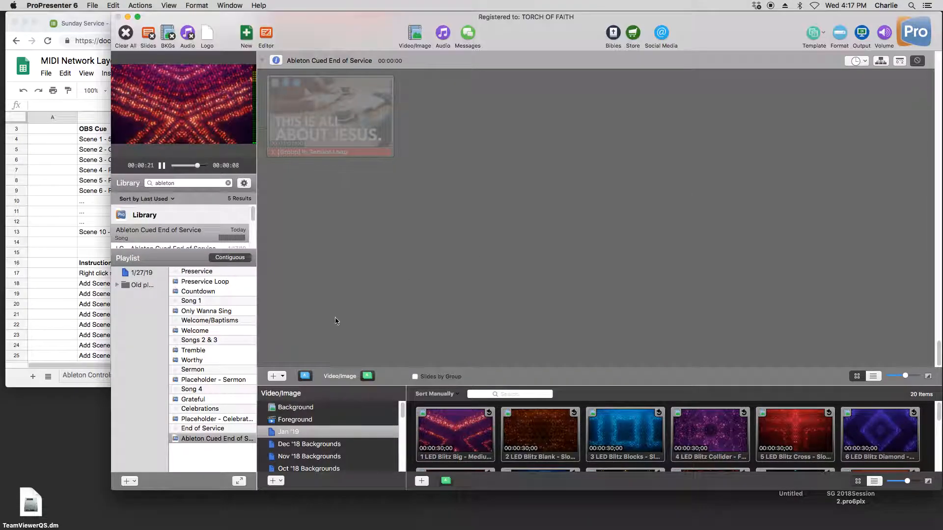
pyautogui.click(223, 302)
pyautogui.click(225, 309)
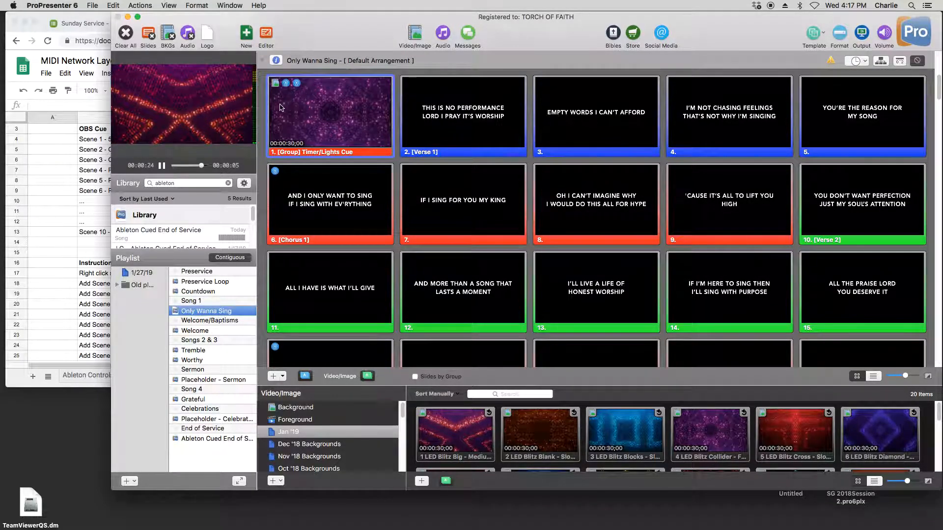
pyautogui.rightClick(283, 107)
pyautogui.moveTo(383, 229)
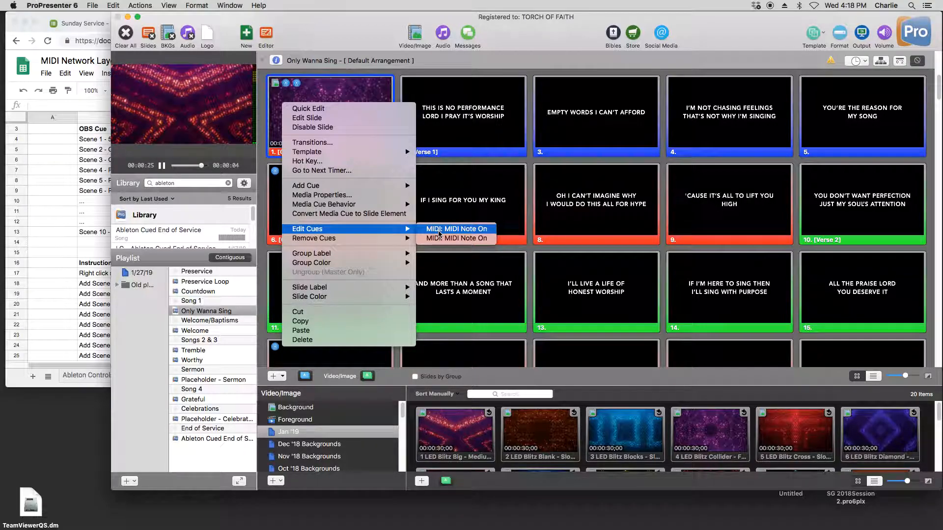
pyautogui.click(439, 231)
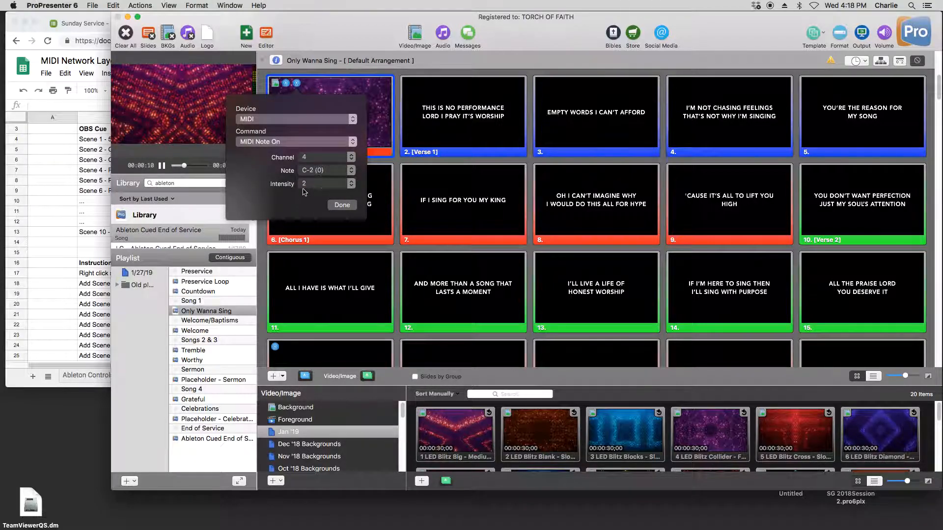
pyautogui.click(342, 206)
# - Return to the OBS sheet in Chrome, move the window partly off-screen beside ProPresenter, and select the Scene 1 countdown instruction
pyautogui.press('super+Tab')
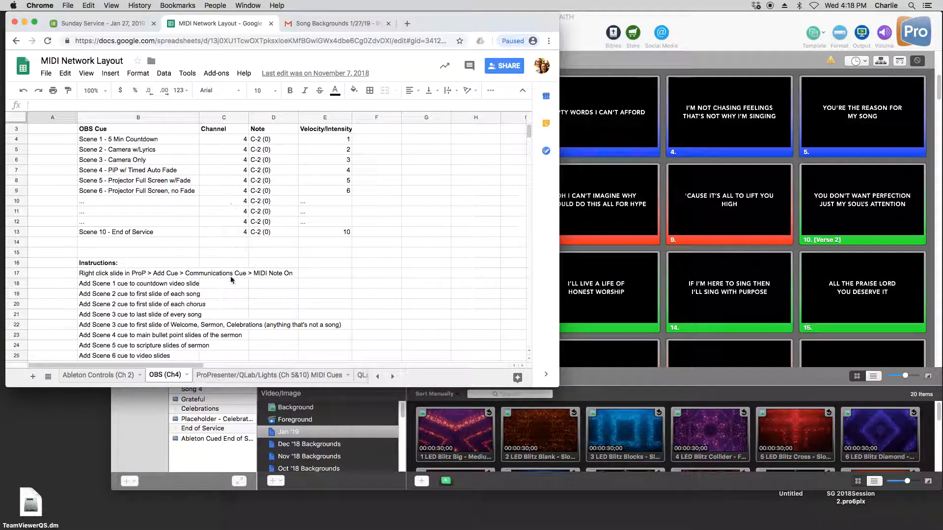
pyautogui.click(247, 287)
pyautogui.scroll(-4, 249, 293)
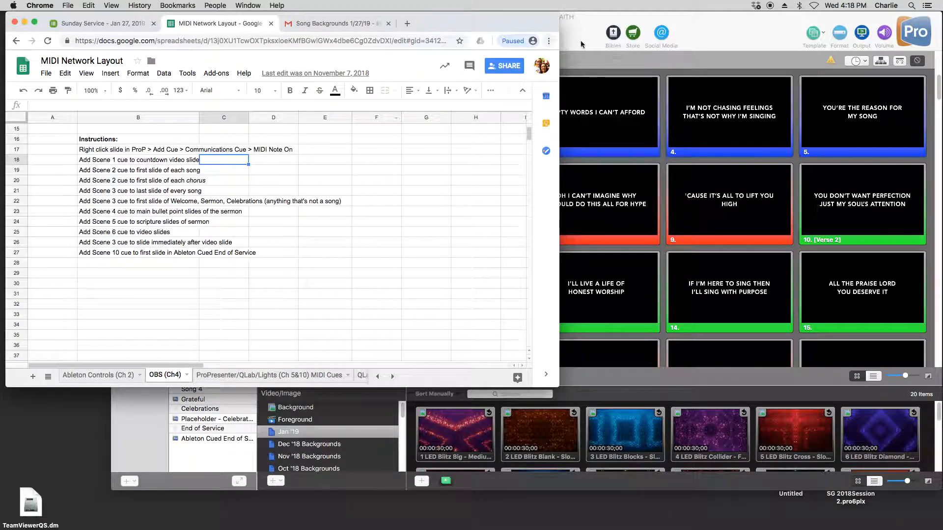
pyautogui.moveTo(445, 18); pyautogui.dragTo(370, 3)
pyautogui.click(553, 34)
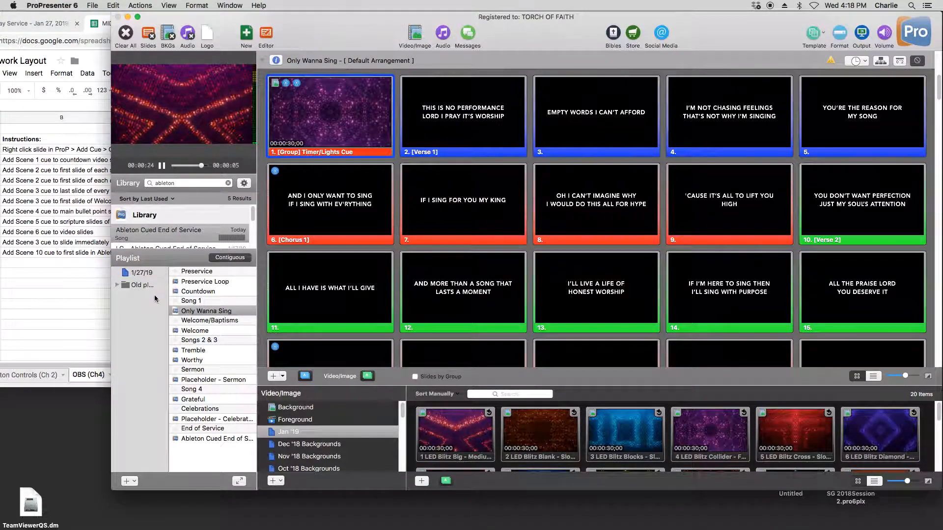
pyautogui.click(15, 166)
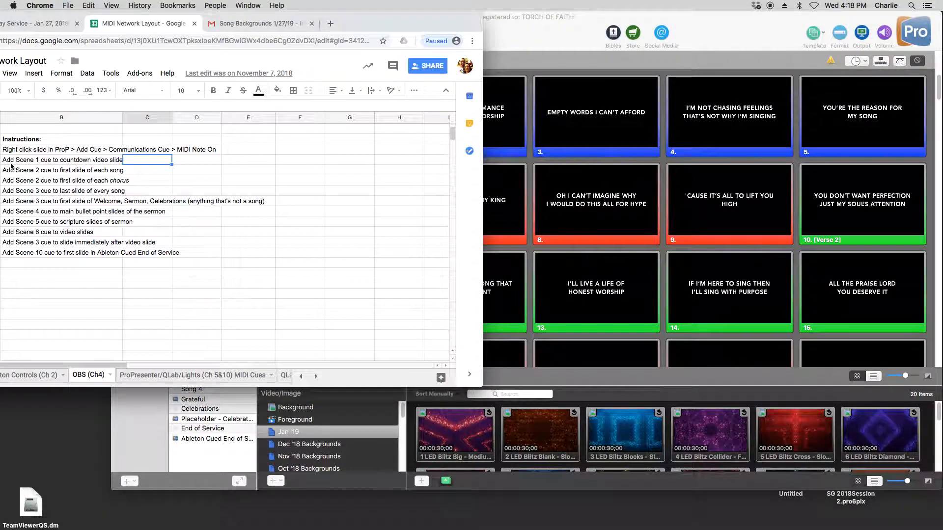
pyautogui.click(17, 162)
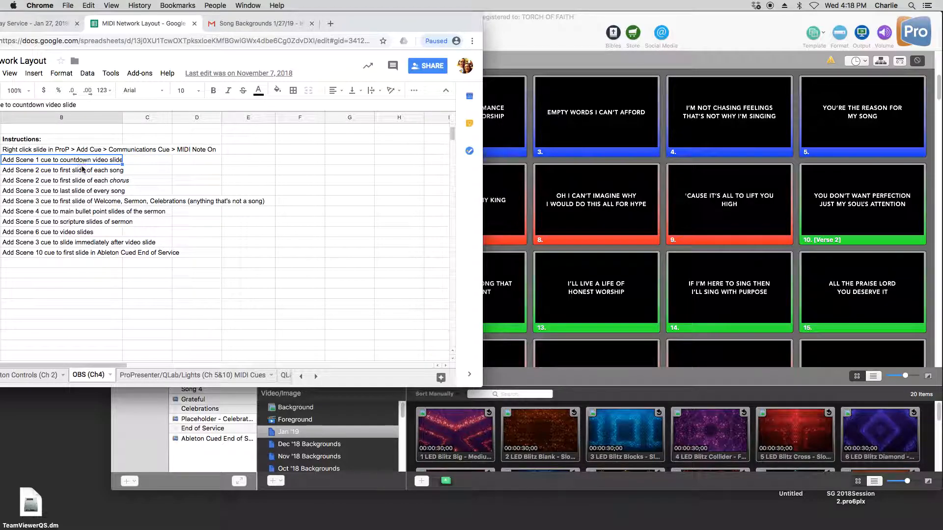
# - Switch to ProPresenter and inspect the second MIDI Note On cue on the Countdown slide, closing its settings
pyautogui.click(550, 35)
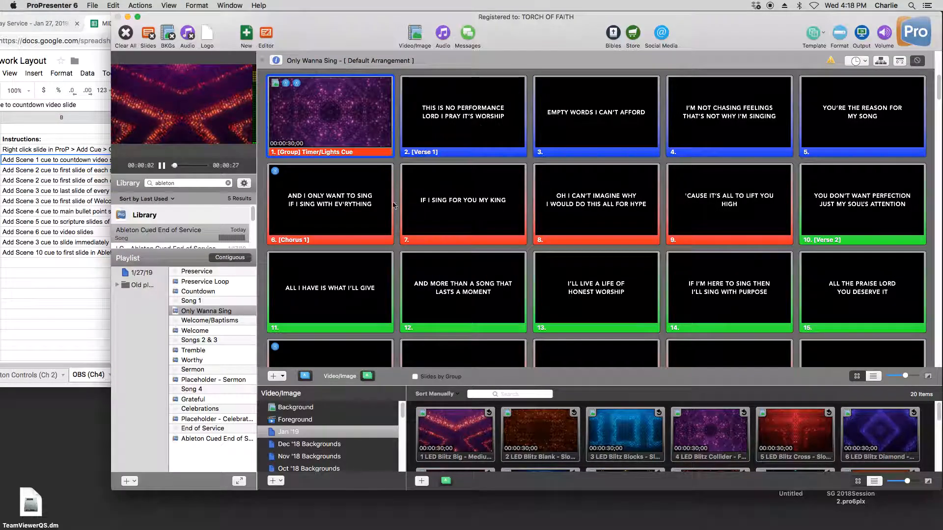
pyautogui.click(226, 291)
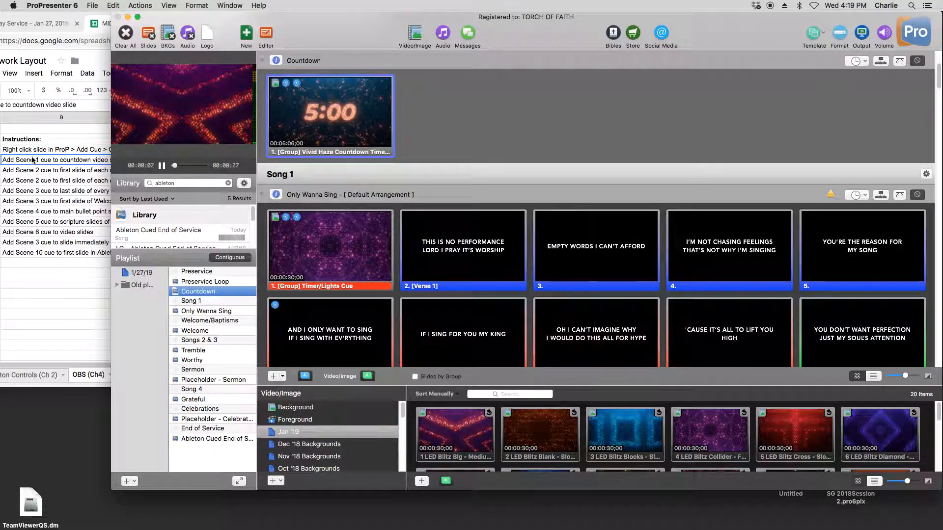
pyautogui.rightClick(299, 92)
pyautogui.moveTo(418, 216)
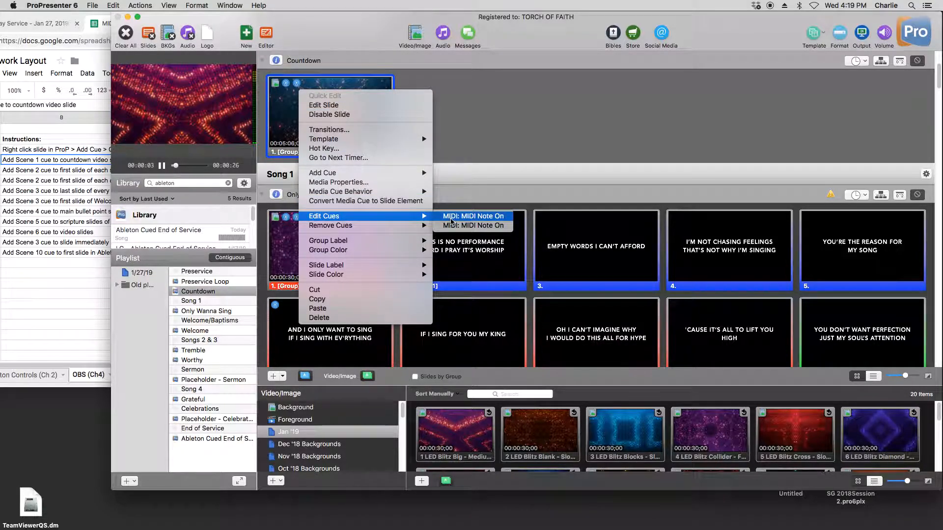
pyautogui.click(456, 227)
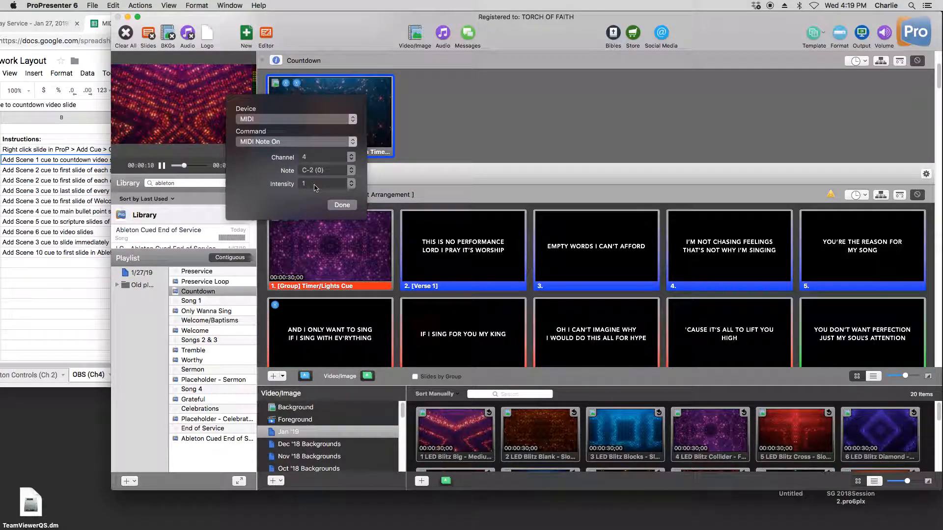
pyautogui.click(334, 203)
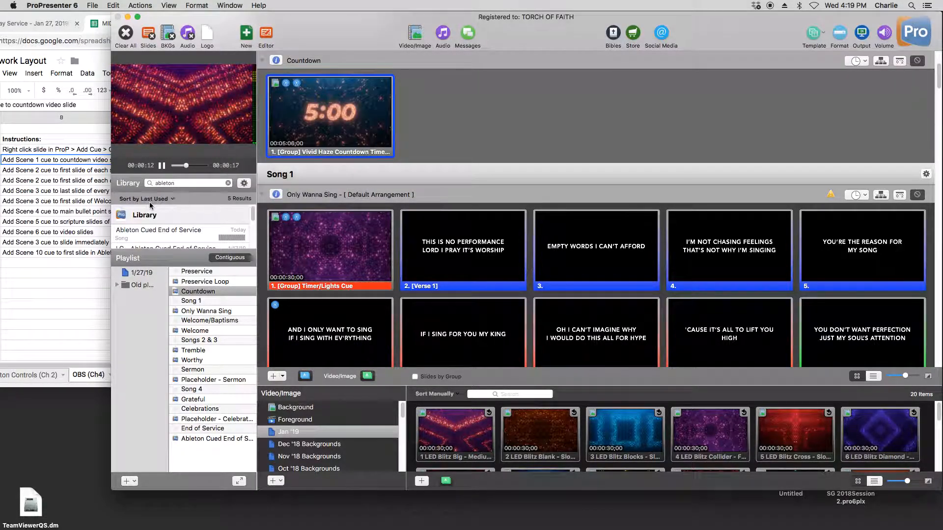
# - Select the instruction for Scene 2 on each song's first slide, then narrow the ProPresenter window to uncover the instructions
pyautogui.click(51, 169)
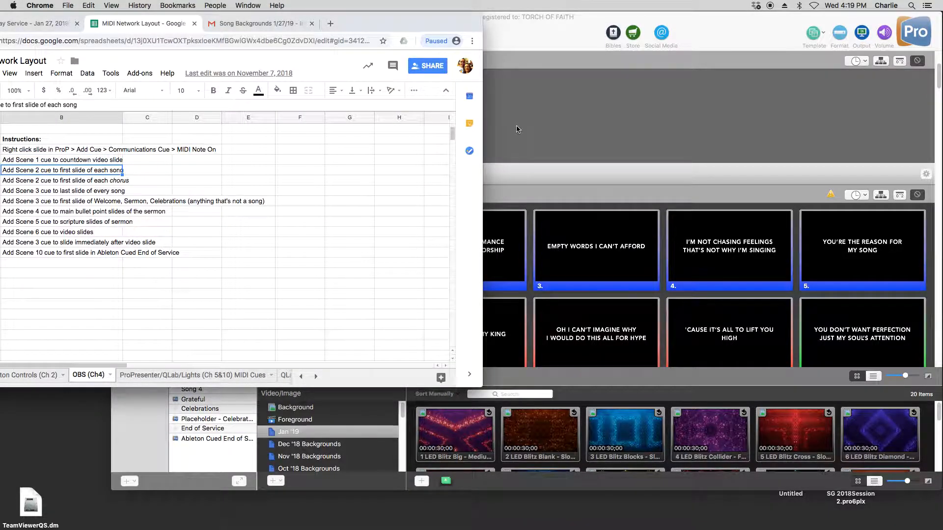
pyautogui.click(242, 184)
pyautogui.click(14, 173)
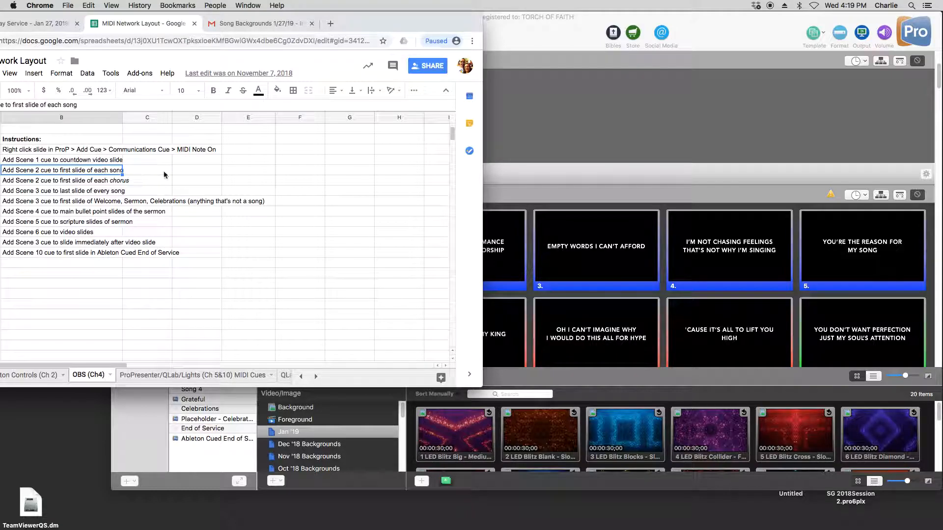
pyautogui.click(625, 158)
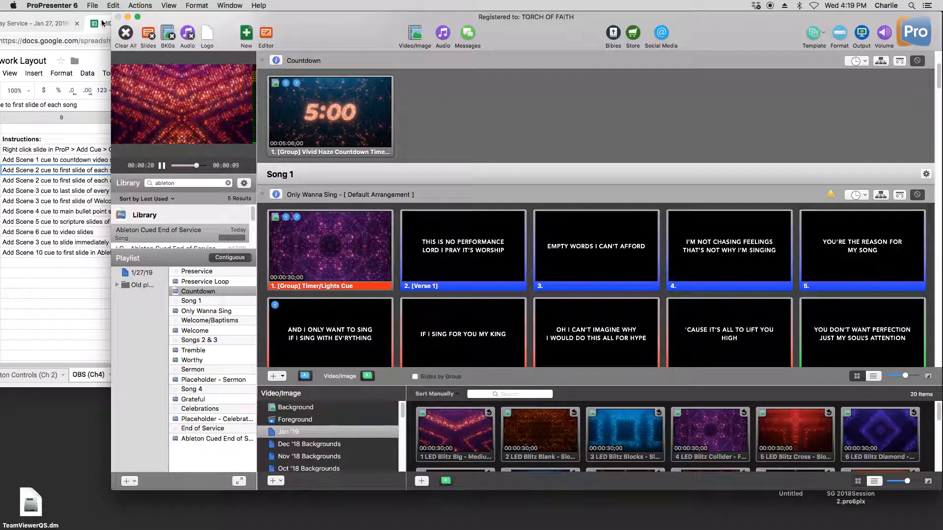
pyautogui.moveTo(111, 28); pyautogui.dragTo(134, 30)
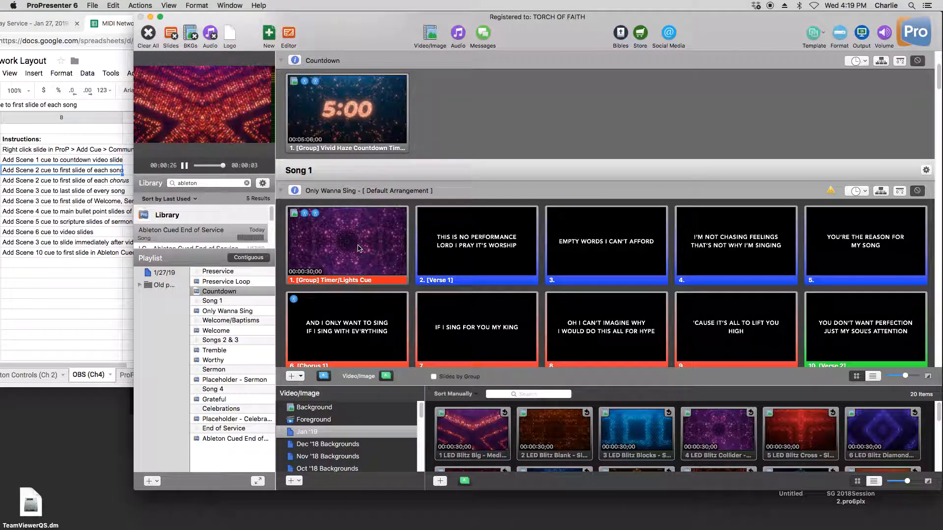
# - Compare the first MIDI Note On cue on Only Wanna Sing's opening slide with the Scene 2 instruction, then close its settings
pyautogui.rightClick(359, 248)
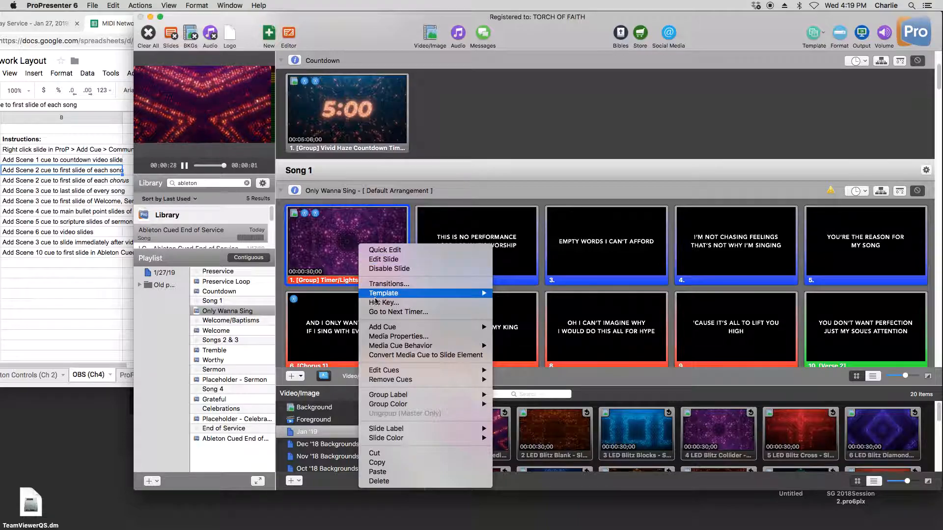
pyautogui.moveTo(429, 371)
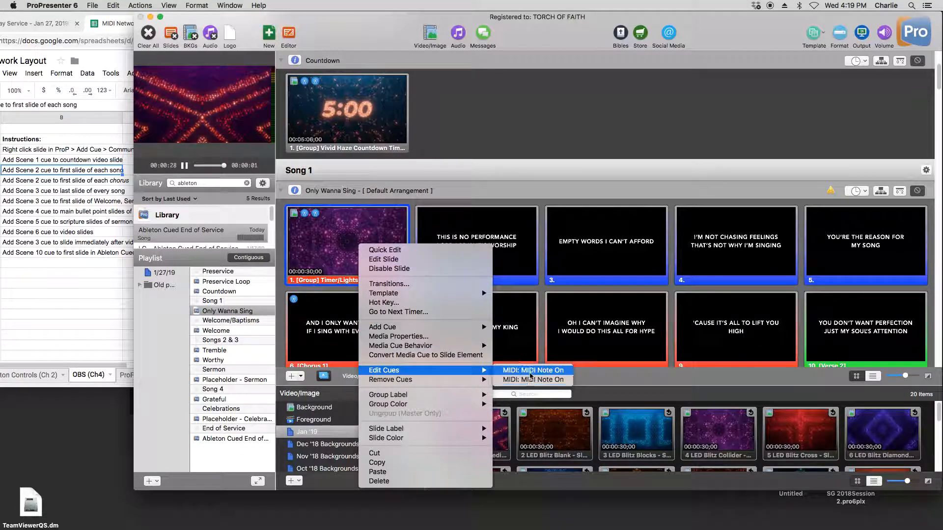
pyautogui.click(533, 372)
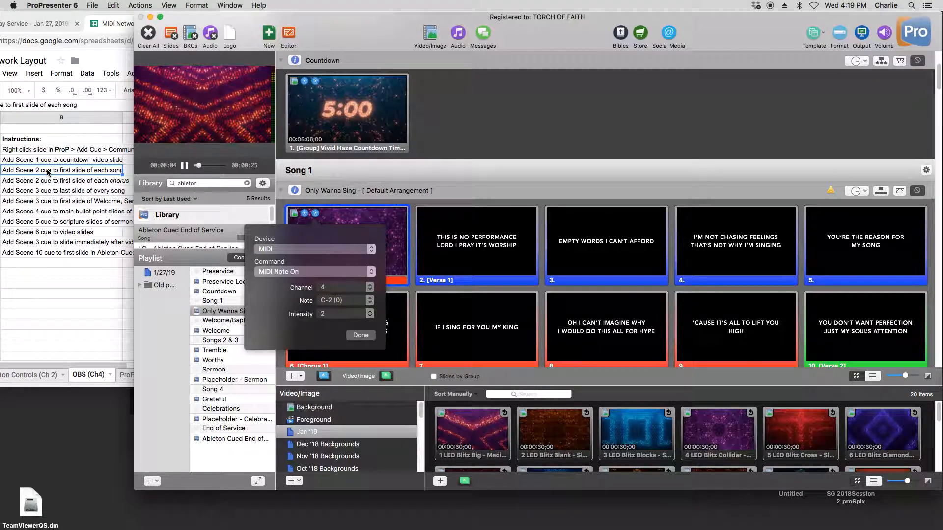
pyautogui.click(368, 335)
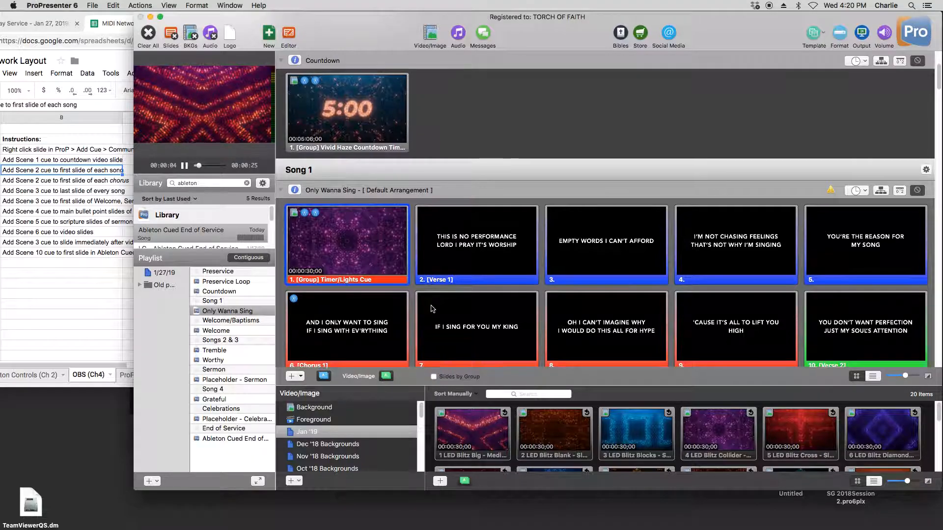
# - Inspect the MIDI Note On cue on Only Wanna Sing's Chorus 1 slide, close its settings, and look over the following slides
pyautogui.scroll(-5, 450, 285)
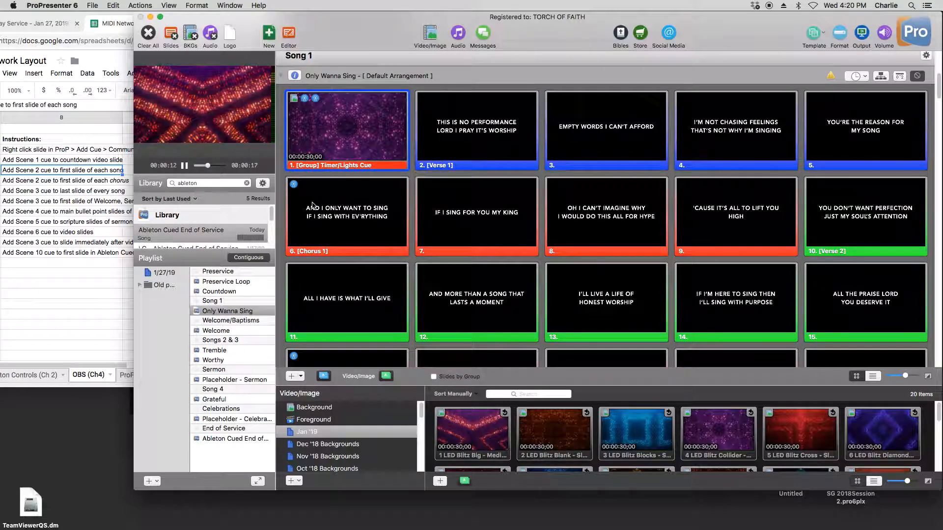
pyautogui.scroll(-1, 334, 221)
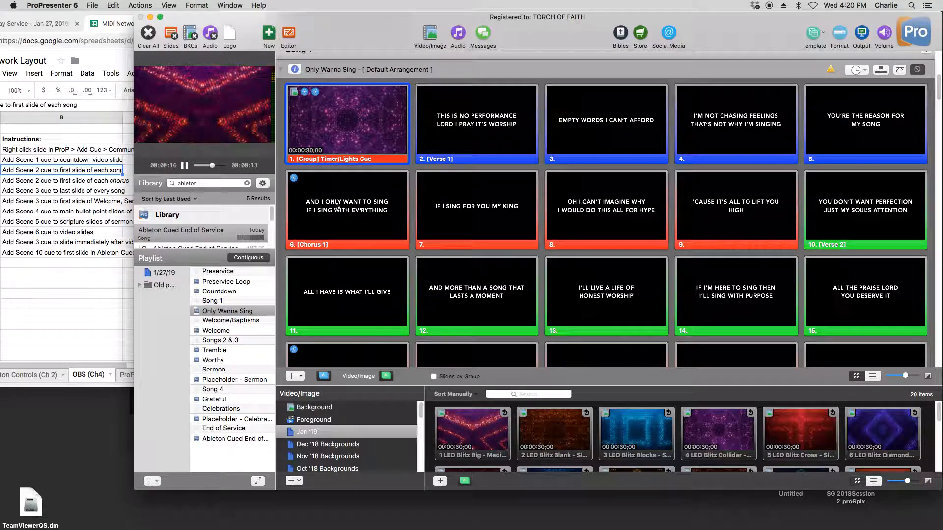
pyautogui.rightClick(337, 205)
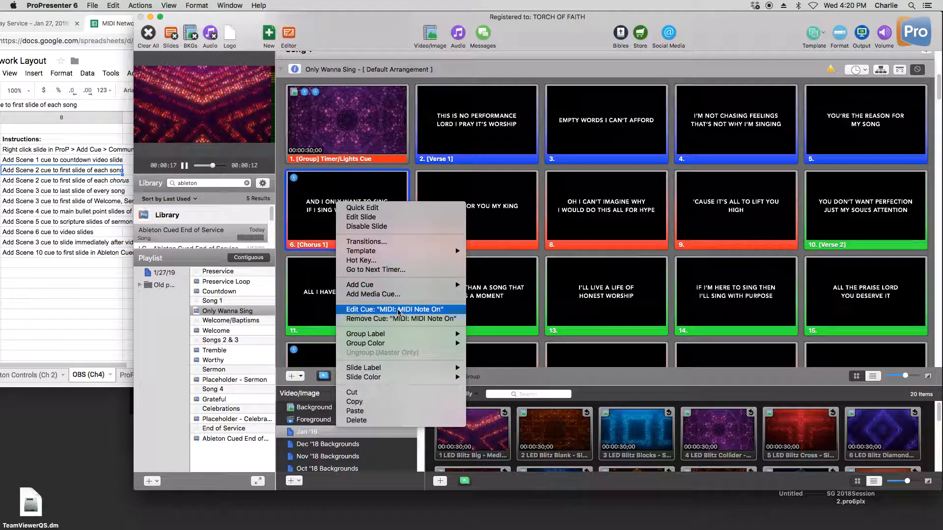
pyautogui.click(398, 309)
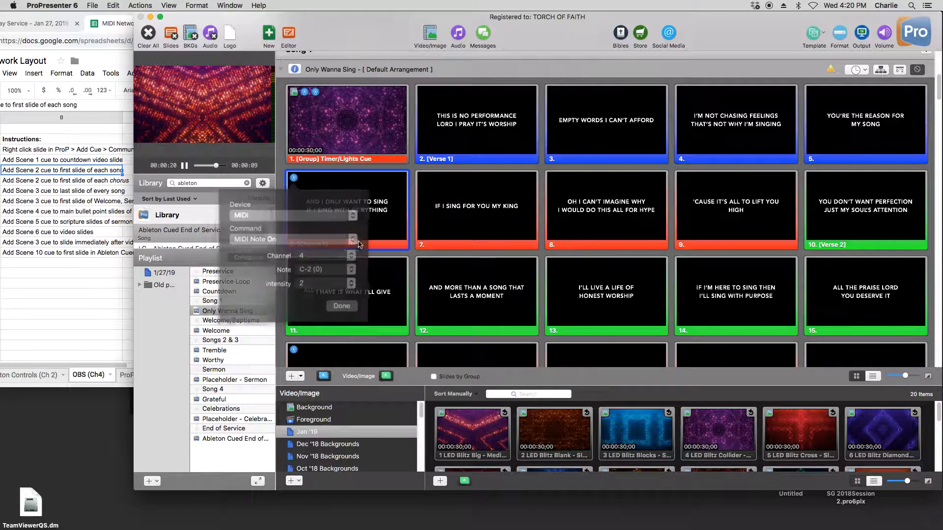
pyautogui.click(337, 301)
pyautogui.scroll(-1, 359, 207)
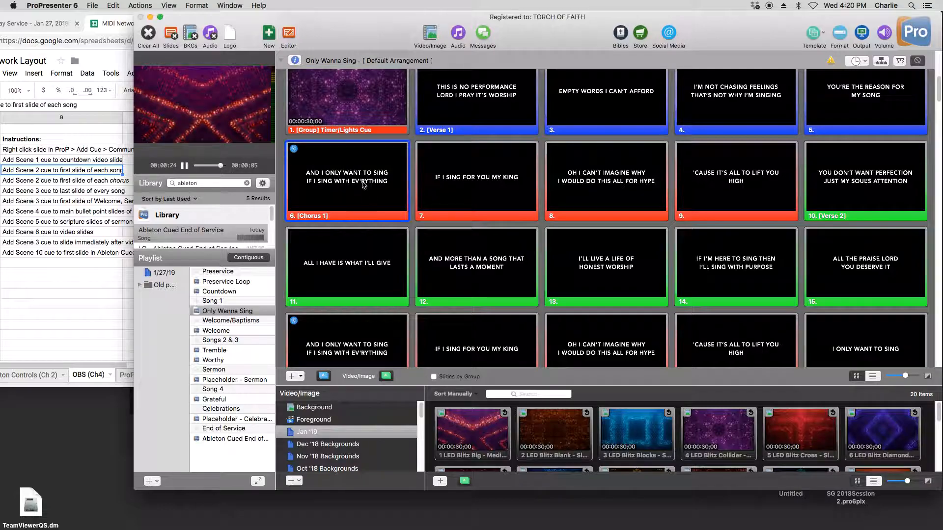
# - Inspect the MIDI Note On cue on Only Wanna Sing's final blank slide, then close its settings
pyautogui.scroll(-1, 333, 206)
pyautogui.scroll(-2, 332, 206)
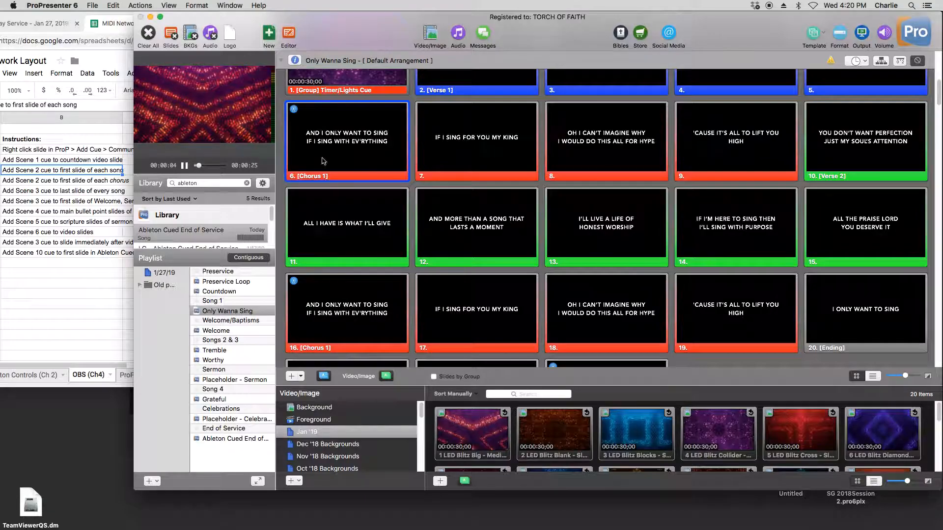
pyautogui.scroll(-3, 392, 325)
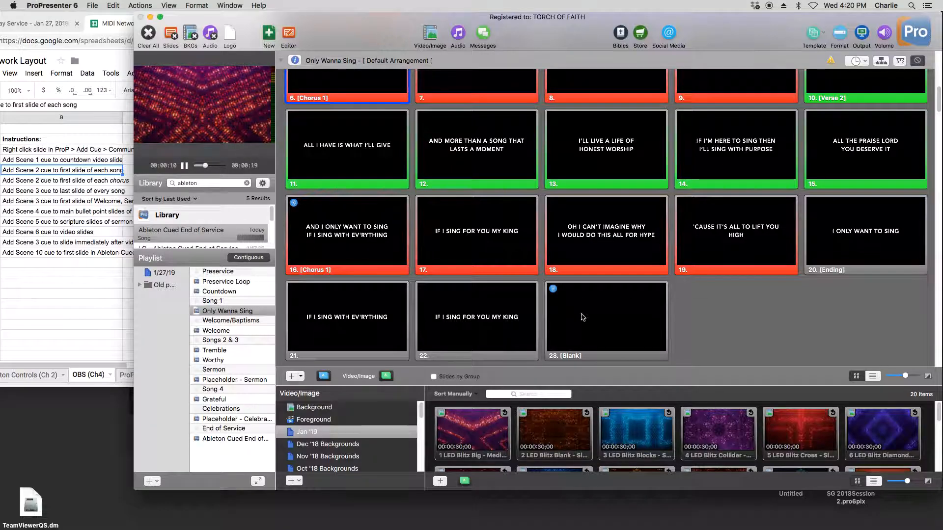
pyautogui.rightClick(583, 301)
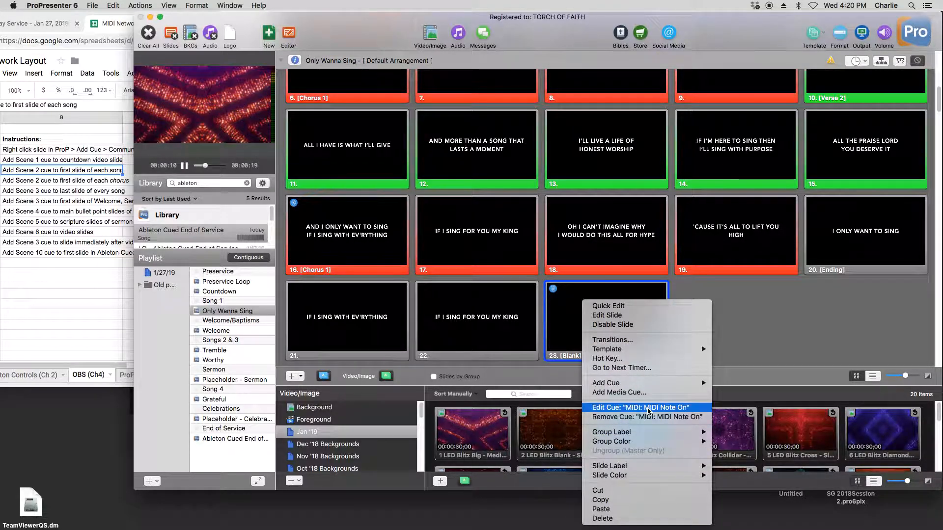
pyautogui.click(638, 407)
pyautogui.click(598, 410)
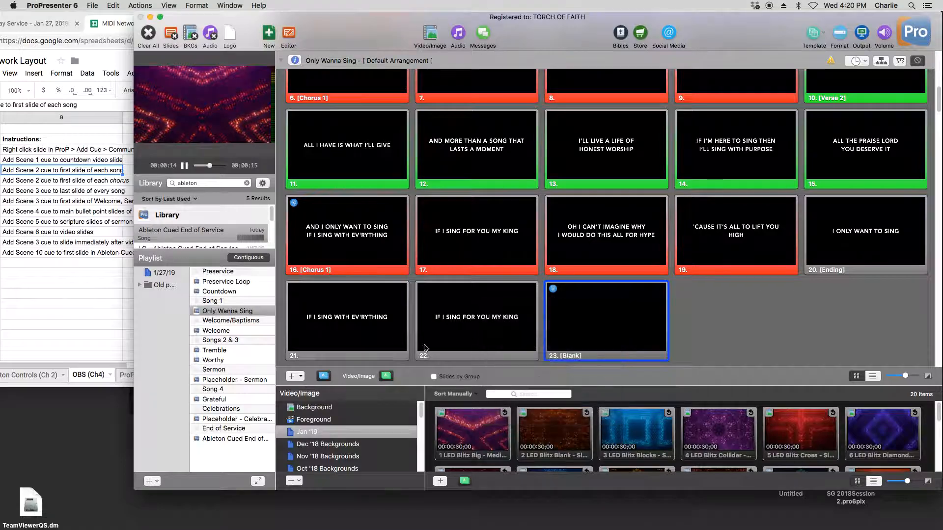
# - Check the Scene 3 instruction for Welcome, Sermon and Celebrations in the MIDI Network Layout spreadsheet, then return to ProPresenter
pyautogui.scroll(-5, 361, 332)
pyautogui.scroll(-2, 361, 332)
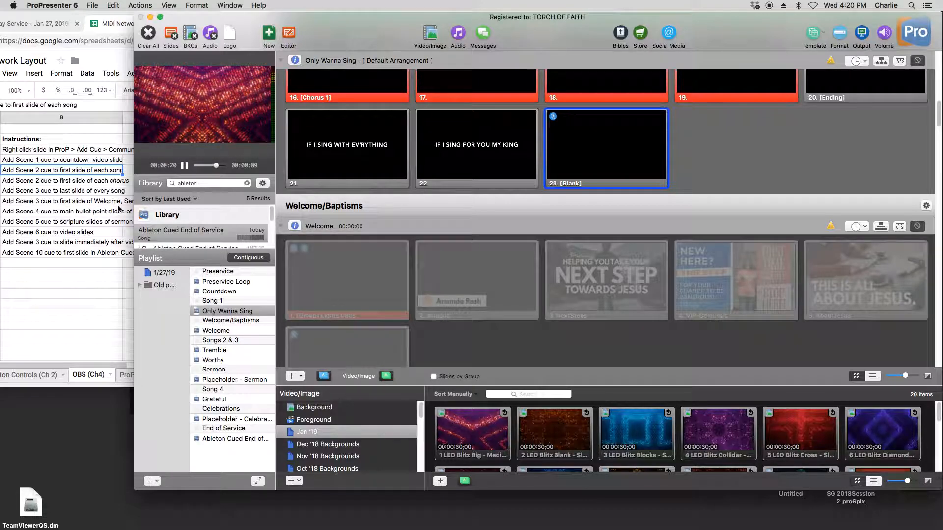
pyautogui.click(152, 202)
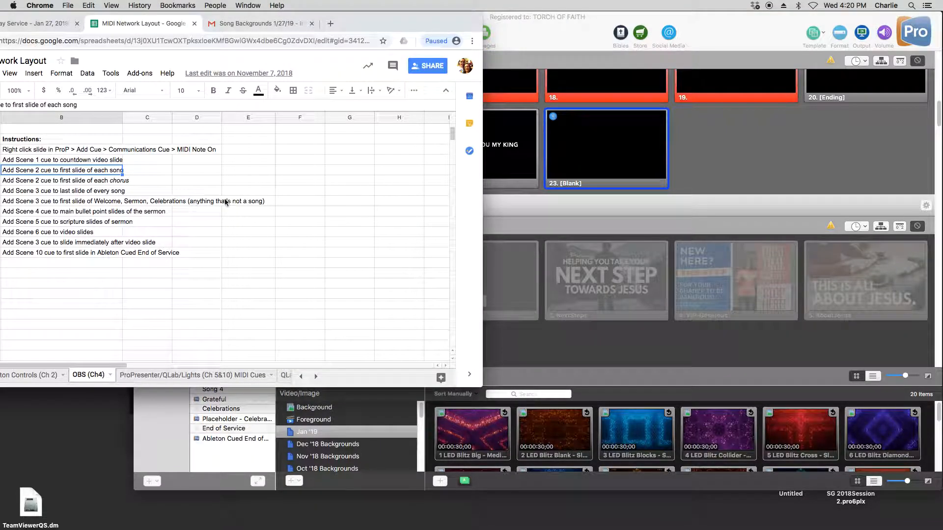
pyautogui.click(689, 212)
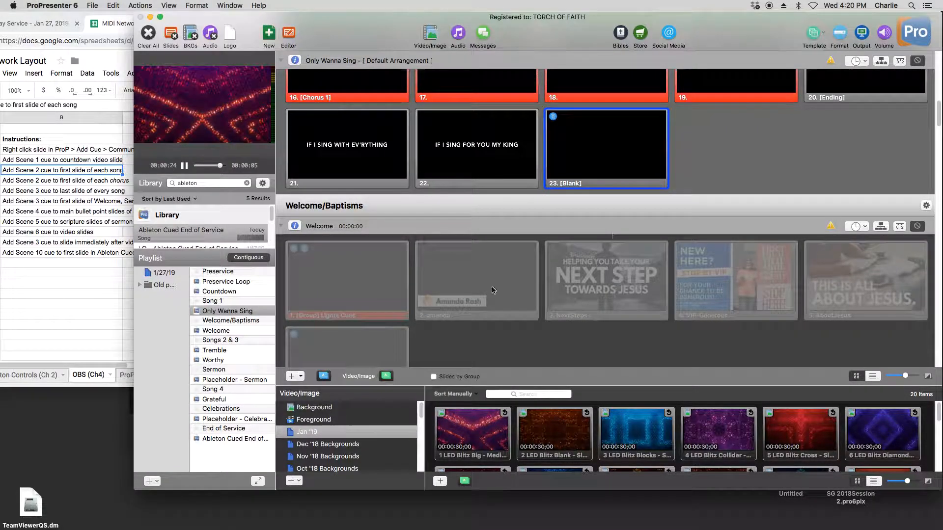
# - Inspect the second MIDI Note On cue on the Welcome presentation's first slide, then close its settings
pyautogui.click(225, 333)
pyautogui.rightClick(361, 109)
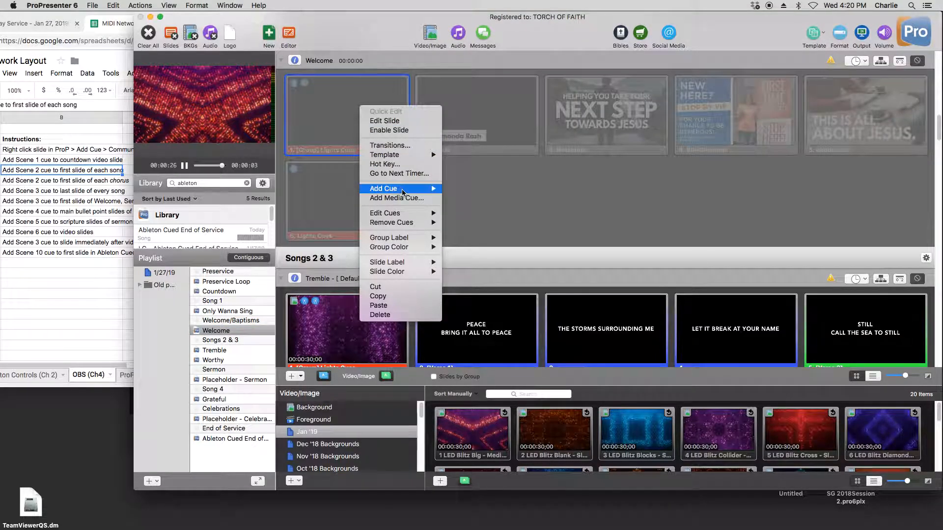
pyautogui.moveTo(435, 217)
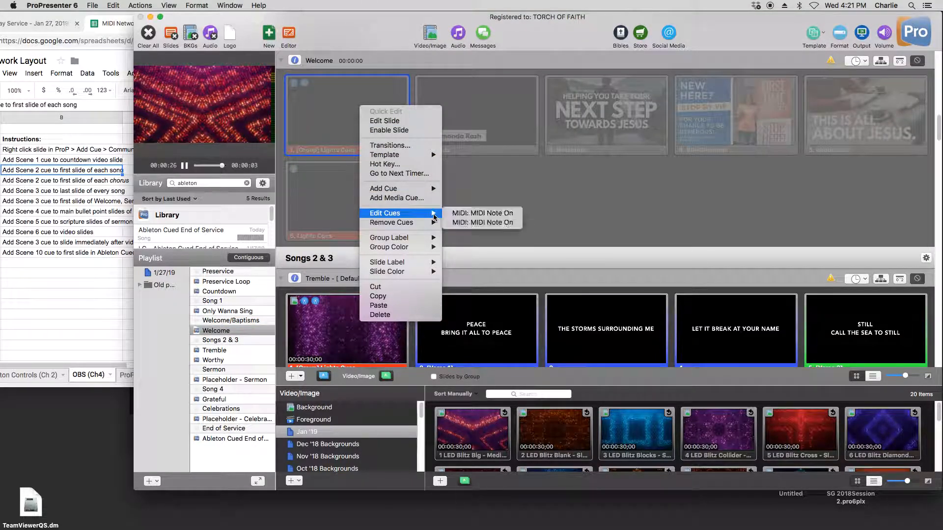
pyautogui.click(464, 223)
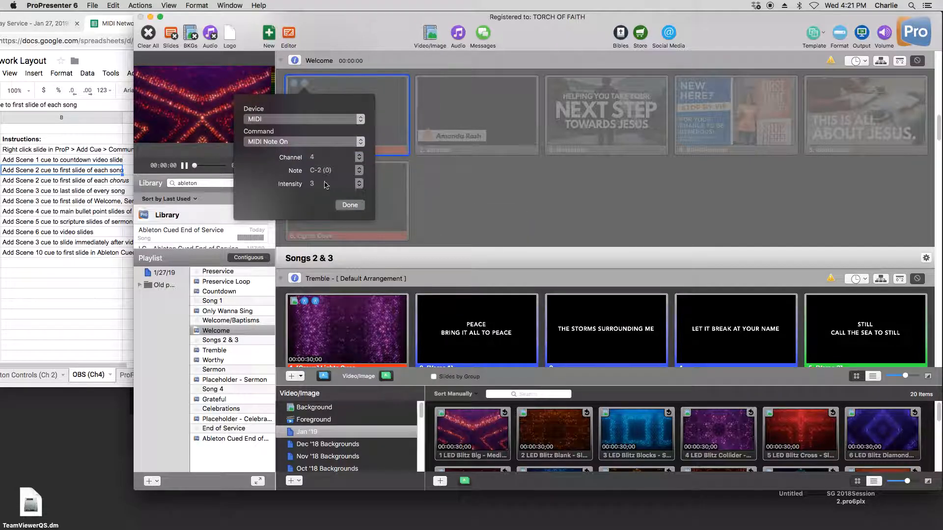
pyautogui.click(350, 205)
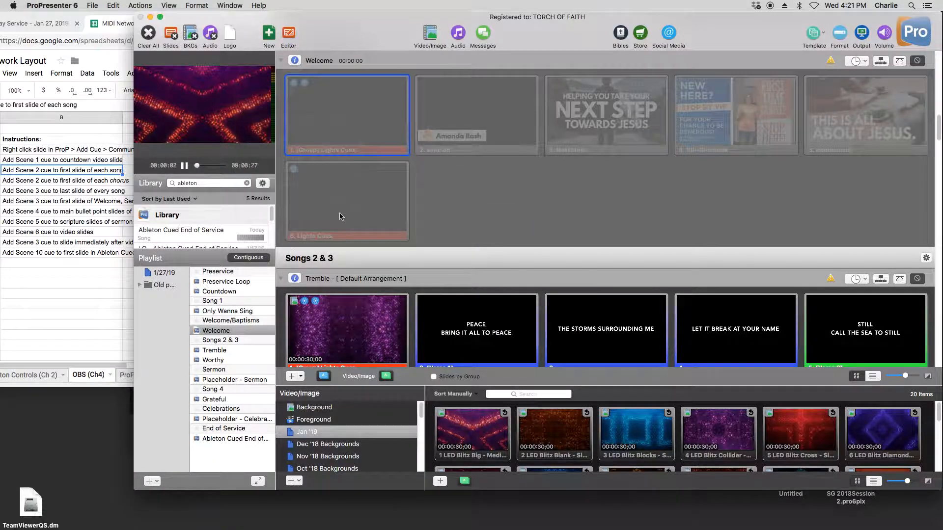
# - Look over the cue markers on the opening, chorus and final blank slides of Tremble and Worthy
pyautogui.click(220, 350)
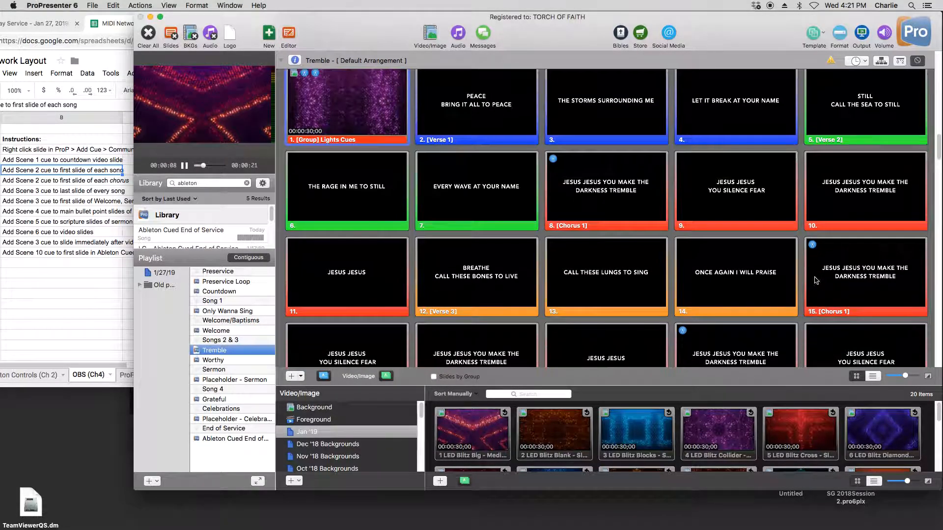
pyautogui.scroll(-3, 729, 278)
pyautogui.scroll(-10, 729, 277)
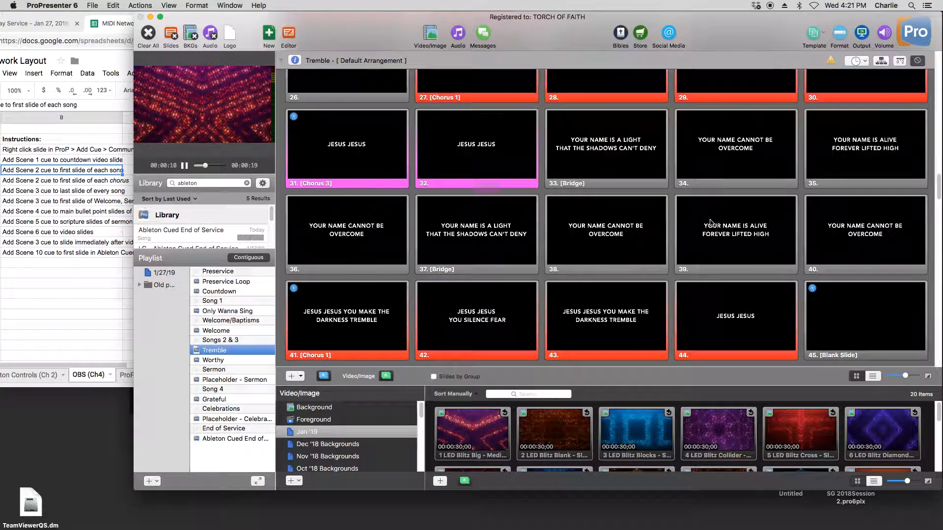
pyautogui.scroll(-3, 851, 251)
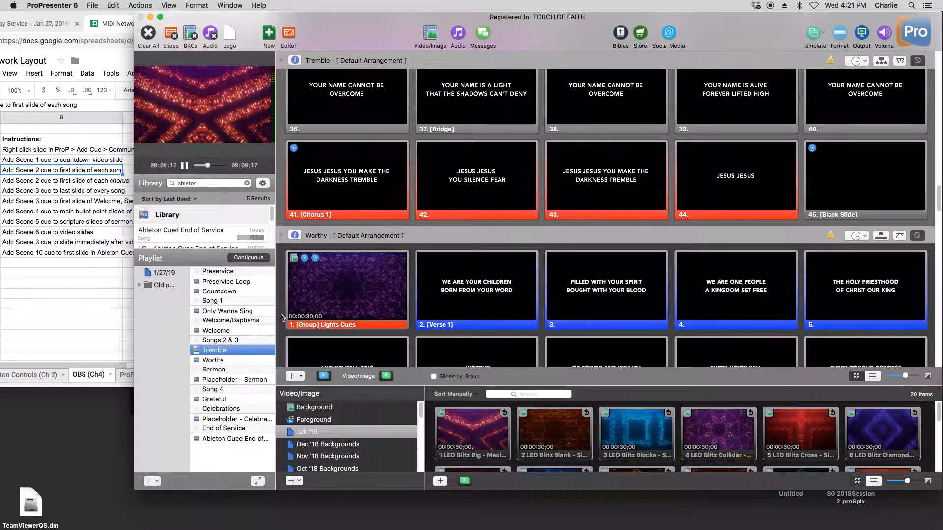
pyautogui.click(238, 362)
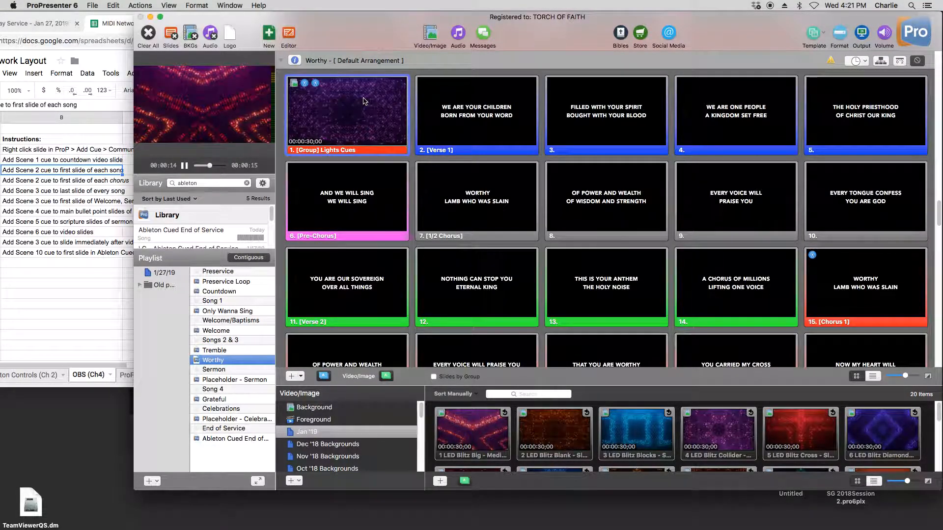
pyautogui.scroll(-6, 847, 274)
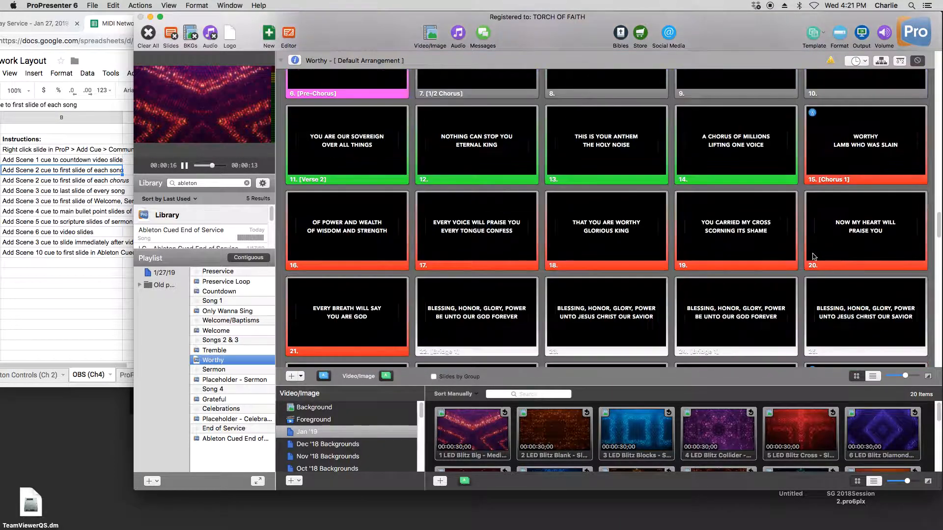
pyautogui.scroll(-6, 842, 273)
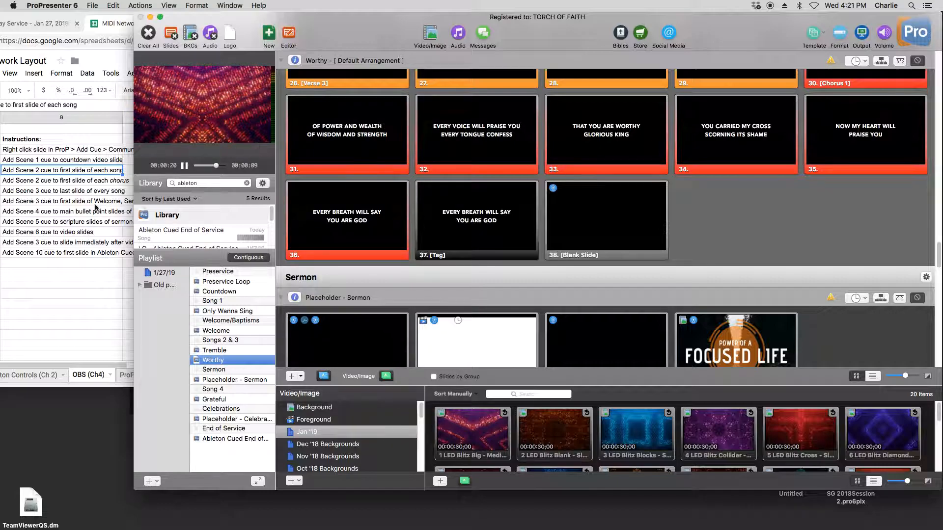
# - Inspect the last MIDI Note On cue on Placeholder - Sermon's first slide, then close its settings
pyautogui.click(235, 380)
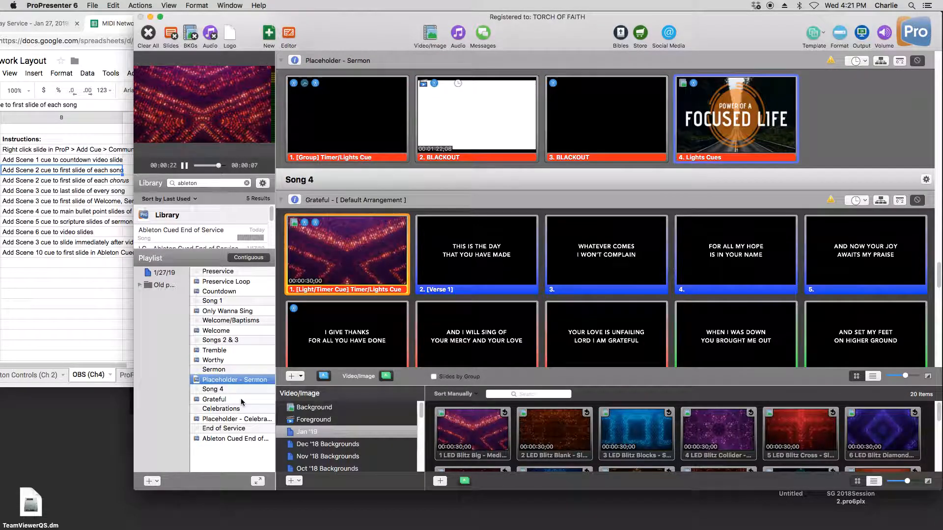
pyautogui.rightClick(342, 94)
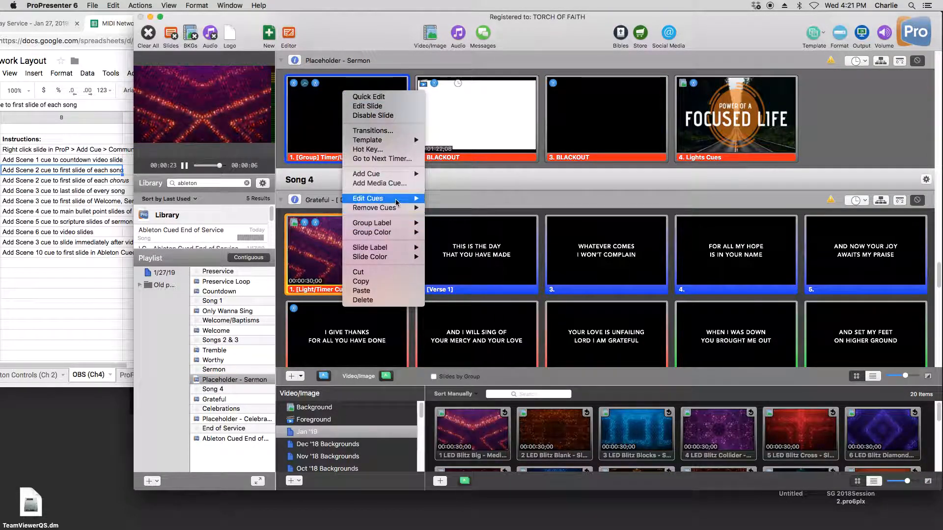
pyautogui.moveTo(388, 199)
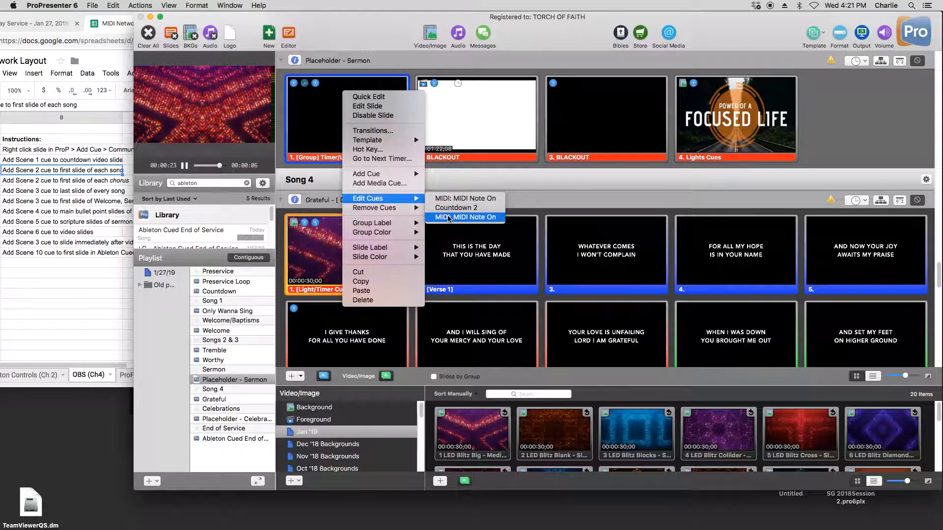
pyautogui.click(457, 217)
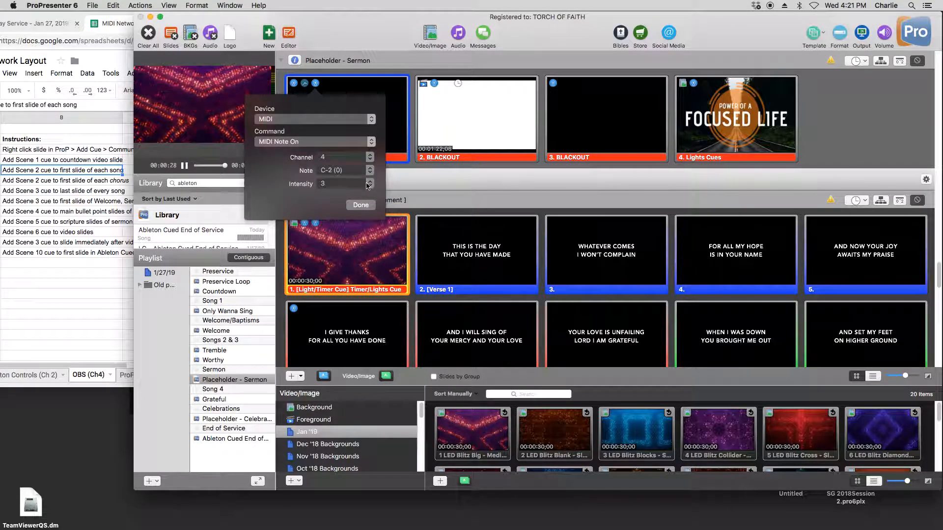
pyautogui.click(361, 205)
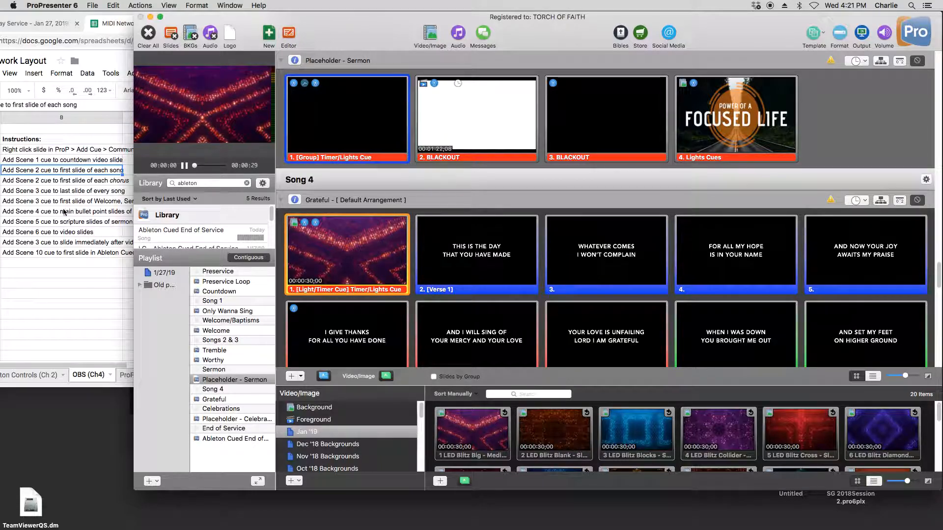
# - Review the scene instructions for sermon points, scripture and video slides in the MIDI Network Layout spreadsheet, then switch back to ProPresenter
pyautogui.click(117, 240)
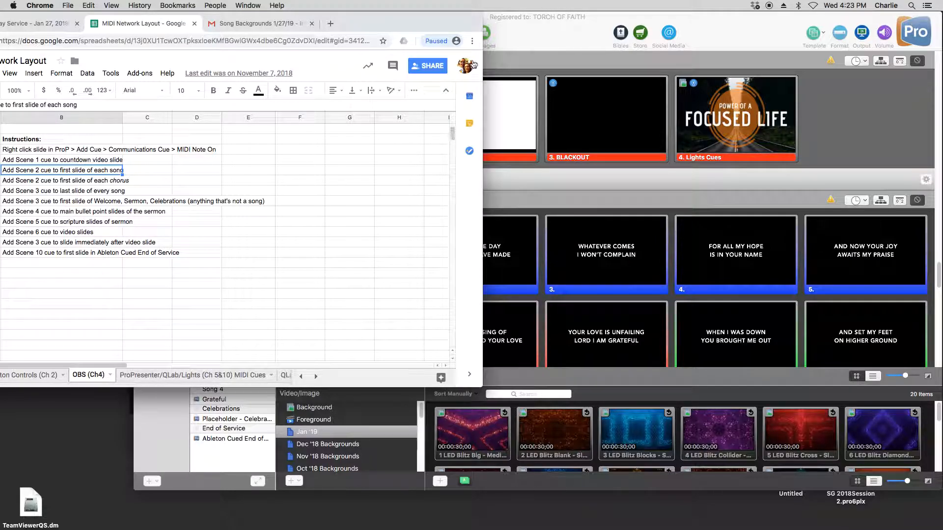
pyautogui.click(553, 28)
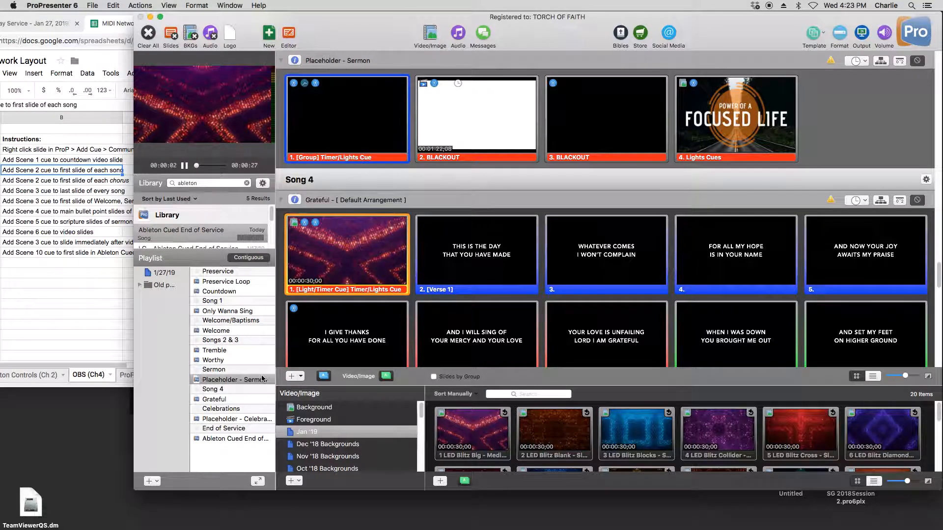
pyautogui.click(96, 309)
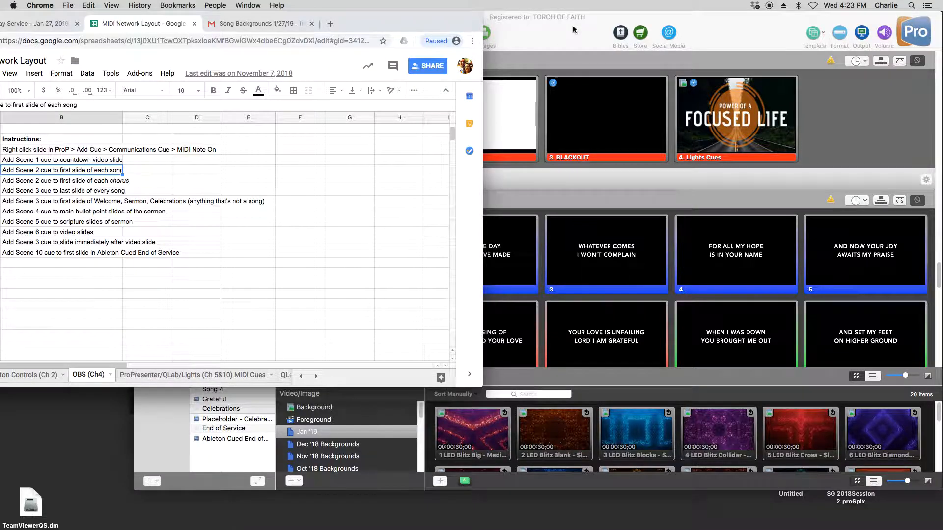
pyautogui.press('super+Tab')
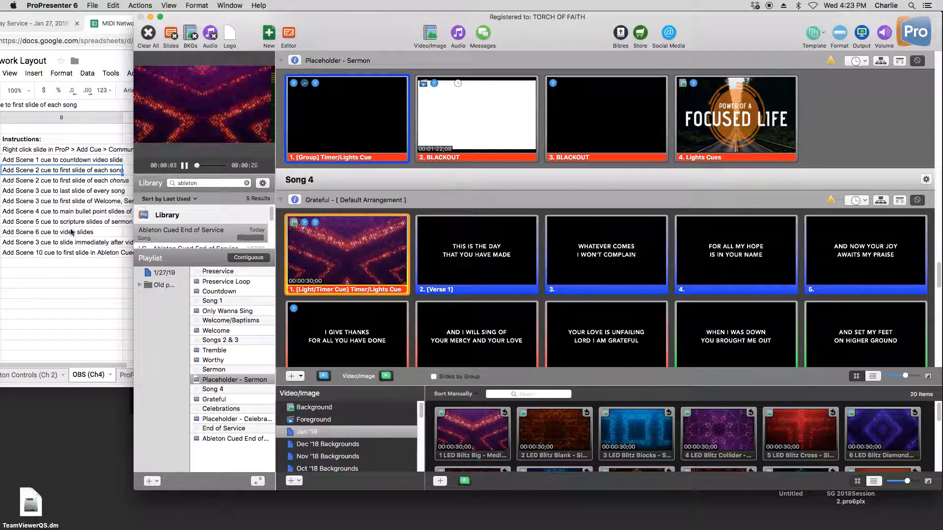
# - Inspect the second MIDI Note On cue on Grateful's opening Timer/Lights Cue slide, then close its settings
pyautogui.click(216, 399)
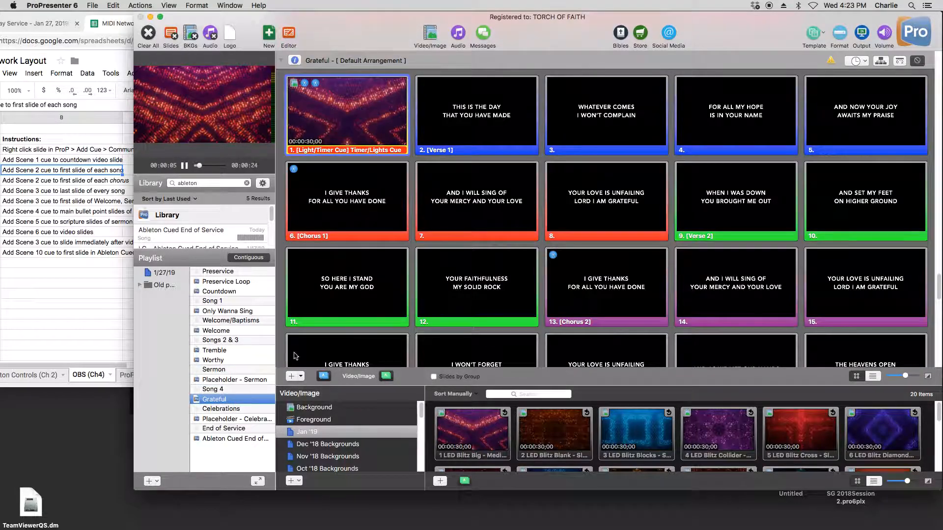
pyautogui.rightClick(365, 106)
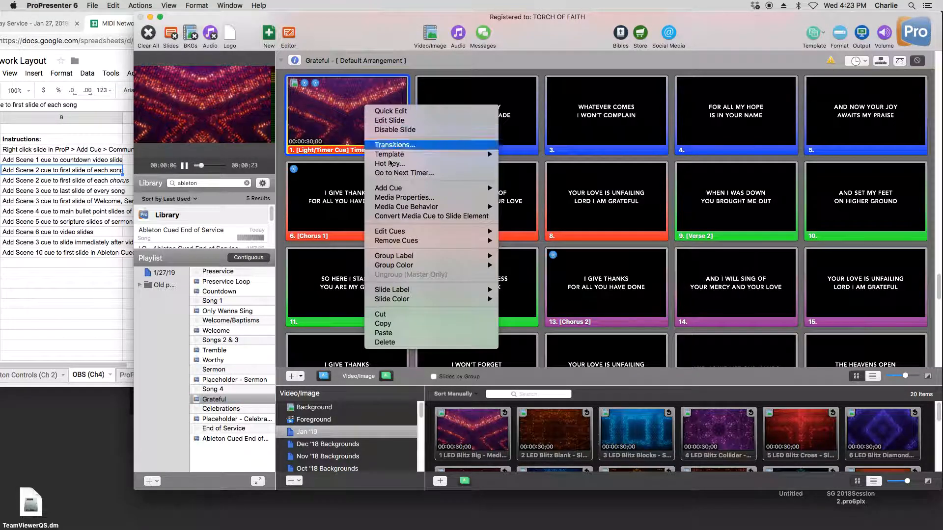
pyautogui.moveTo(474, 234)
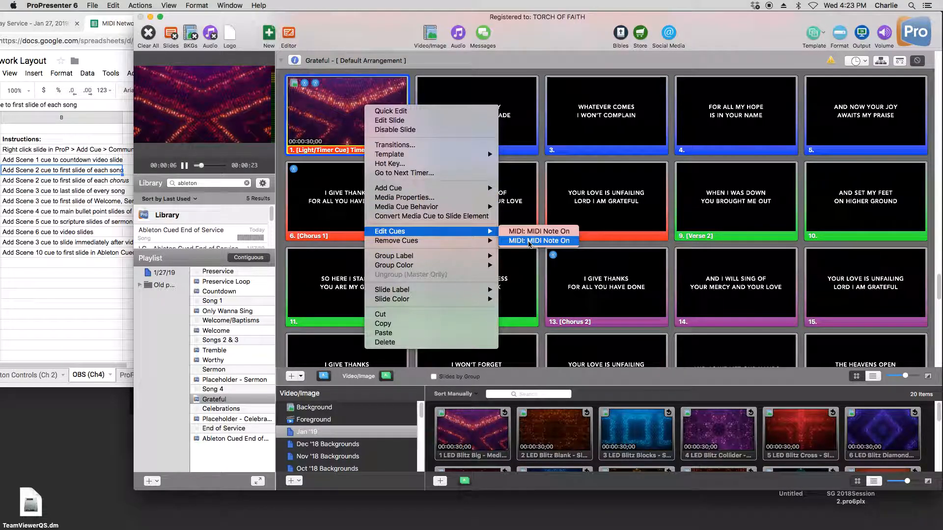
pyautogui.click(538, 240)
pyautogui.click(361, 205)
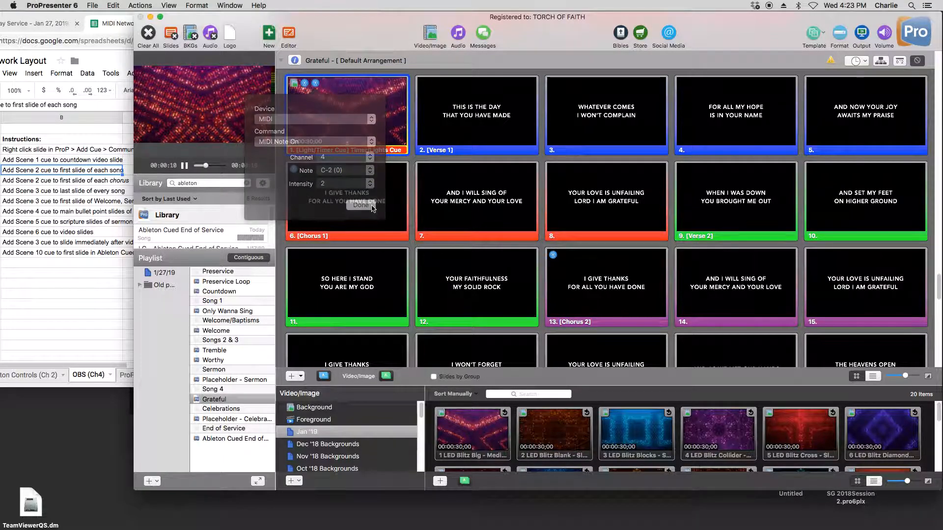
# - Inspect the MIDI Note On cue on Grateful's final blank slide, then close its settings
pyautogui.scroll(-10, 568, 281)
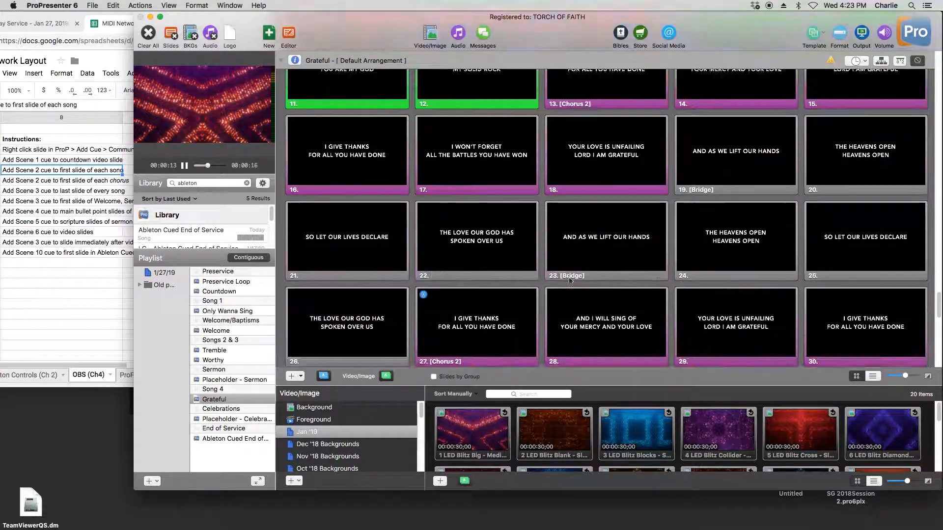
pyautogui.rightClick(597, 216)
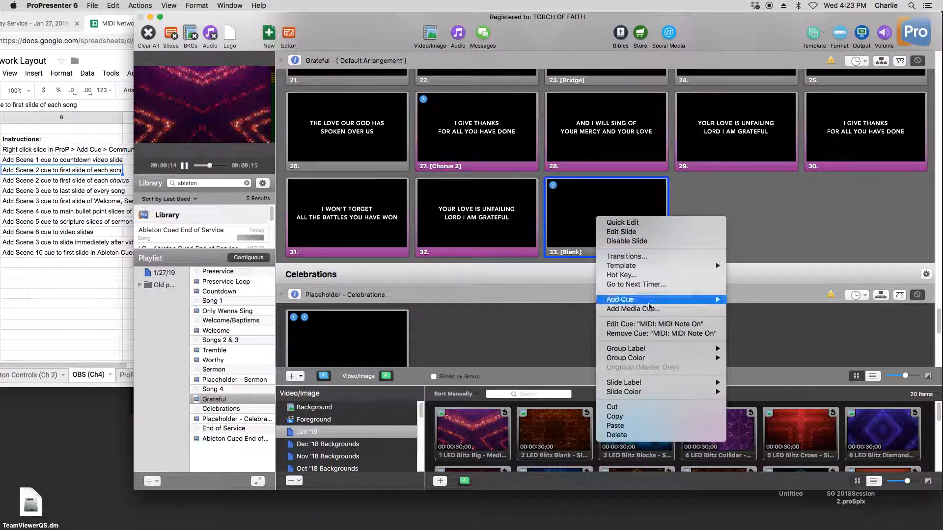
pyautogui.click(661, 324)
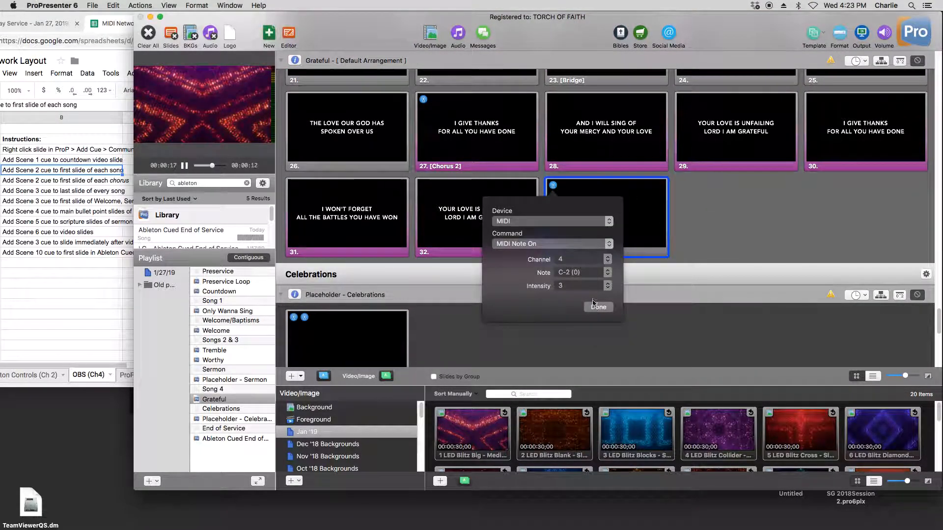
pyautogui.click(359, 328)
# - Inspect the second MIDI Note On cue on Placeholder - Celebrations' Lights Cues slide, then close its settings
pyautogui.rightClick(358, 328)
pyautogui.click(461, 328)
pyautogui.scroll(-1, 462, 328)
pyautogui.rightClick(341, 261)
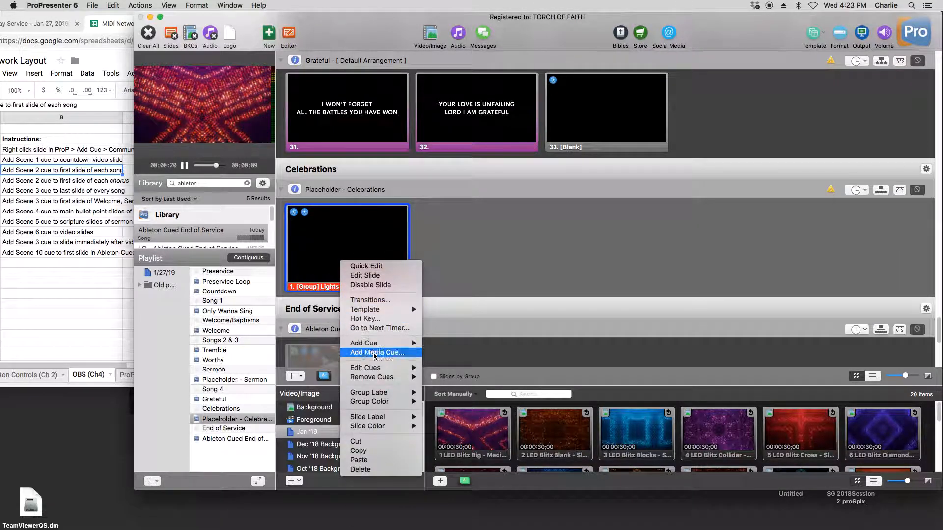
pyautogui.moveTo(378, 368)
pyautogui.click(445, 377)
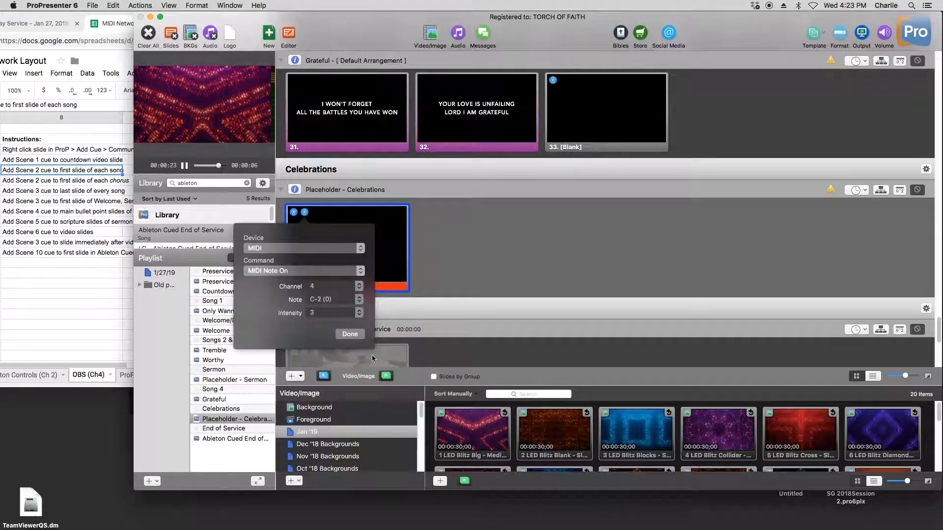
pyautogui.click(351, 332)
# - Check the MIDI Network Layout spreadsheet's scene instructions, then inspect the second MIDI Note On cue on the Ableton Cued End of Service slide in ProPresenter
pyautogui.click(118, 326)
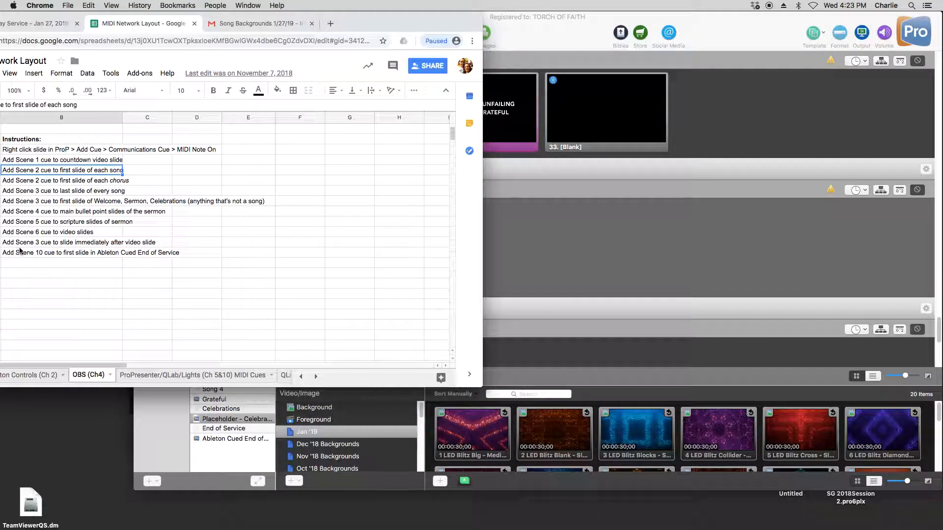
pyautogui.click(578, 246)
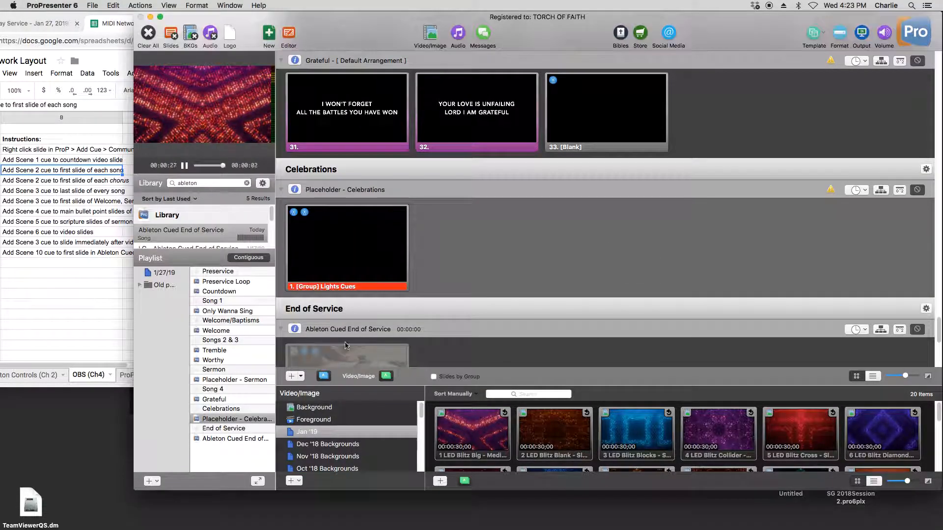
pyautogui.click(235, 440)
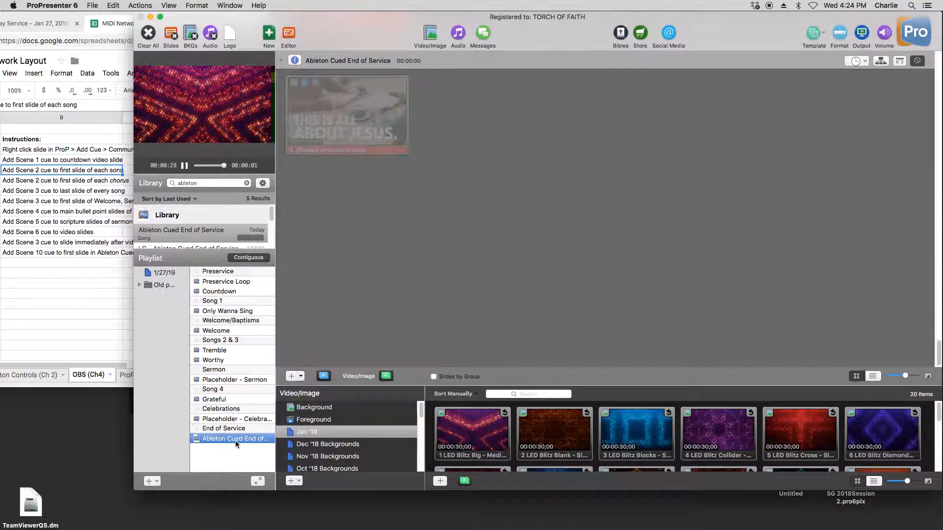
pyautogui.rightClick(353, 99)
pyautogui.moveTo(457, 224)
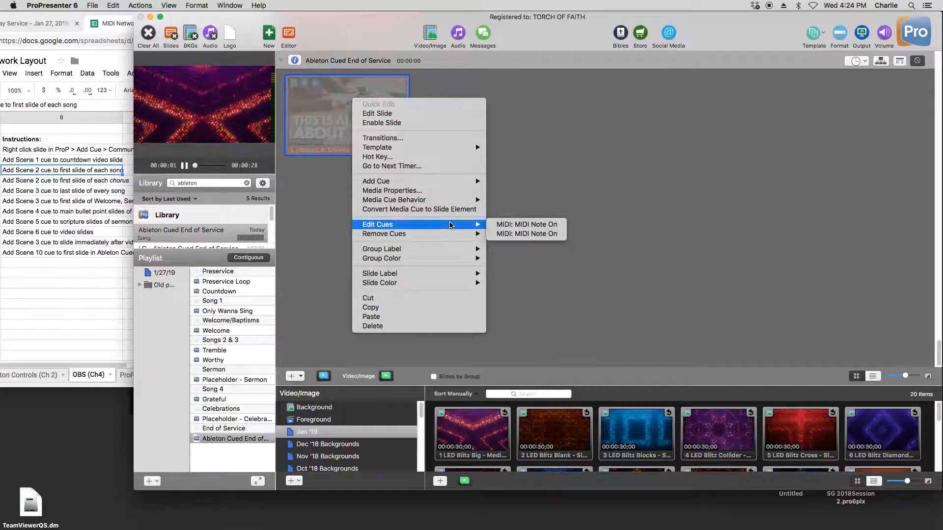
pyautogui.click(522, 238)
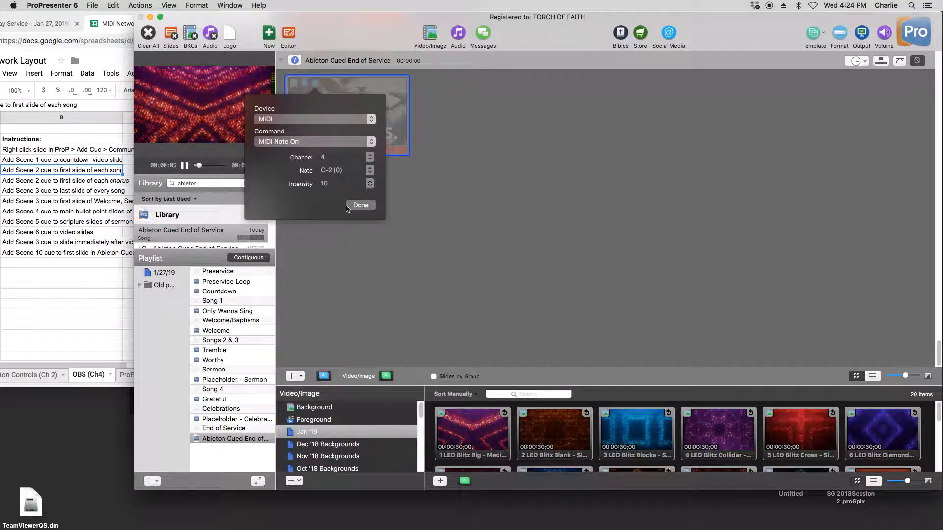
pyautogui.click(354, 206)
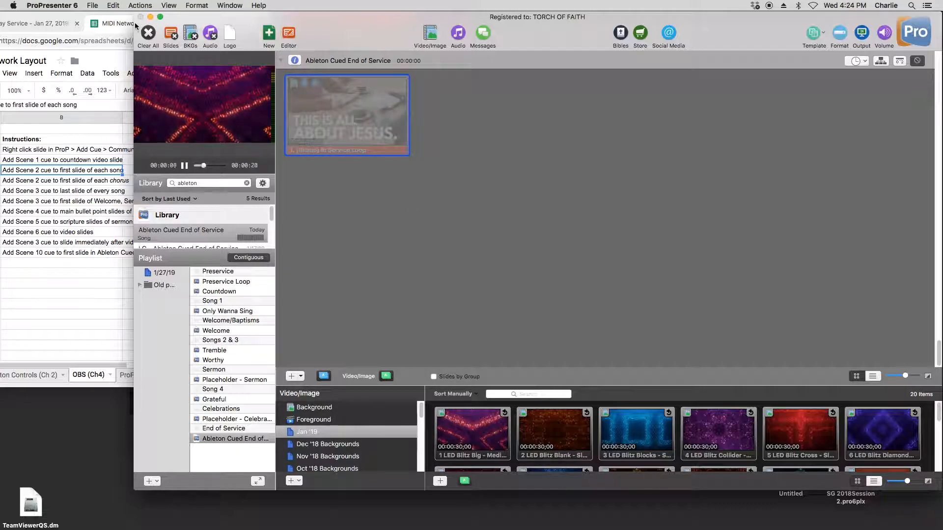
# - Widen the window to fill the screen's width, then review the slides of Placeholder - Sermon and Placeholder - Celebrations
pyautogui.moveTo(132, 23); pyautogui.dragTo(70, 23)
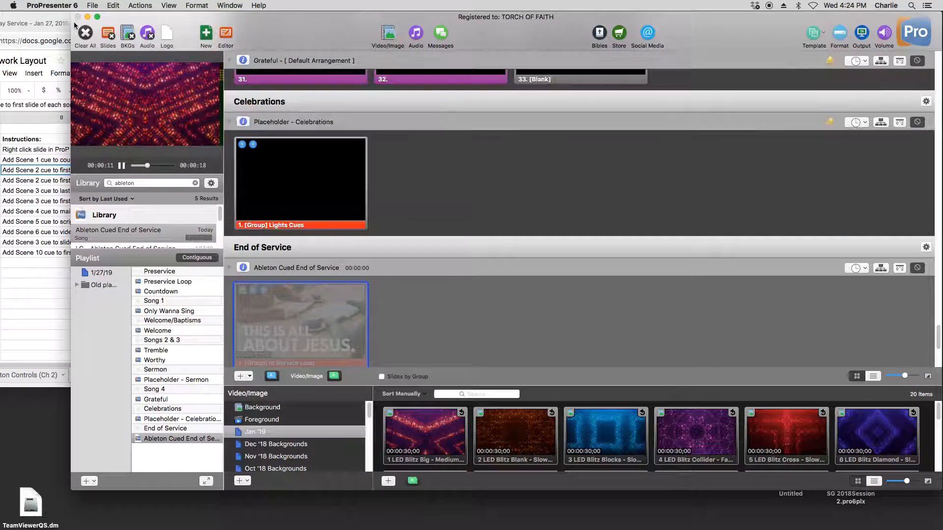
pyautogui.moveTo(9, 23); pyautogui.dragTo(0, 23)
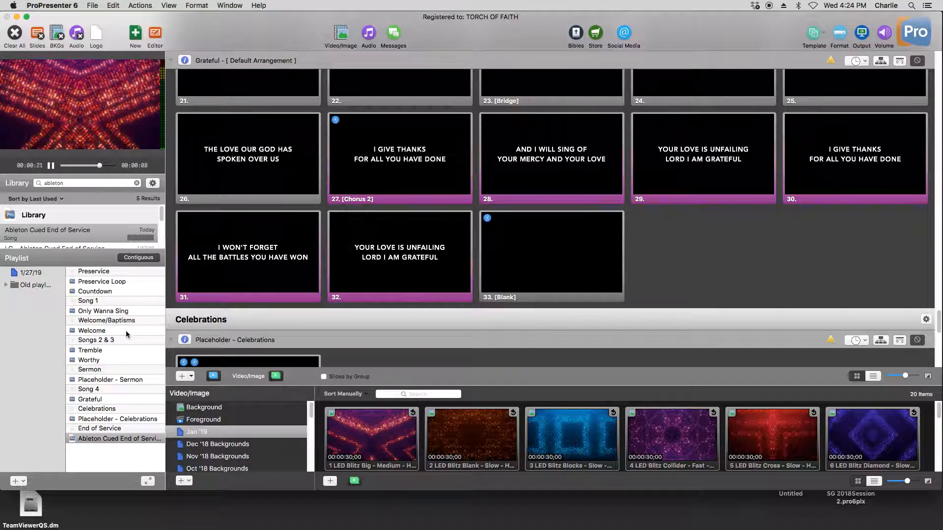
pyautogui.click(127, 380)
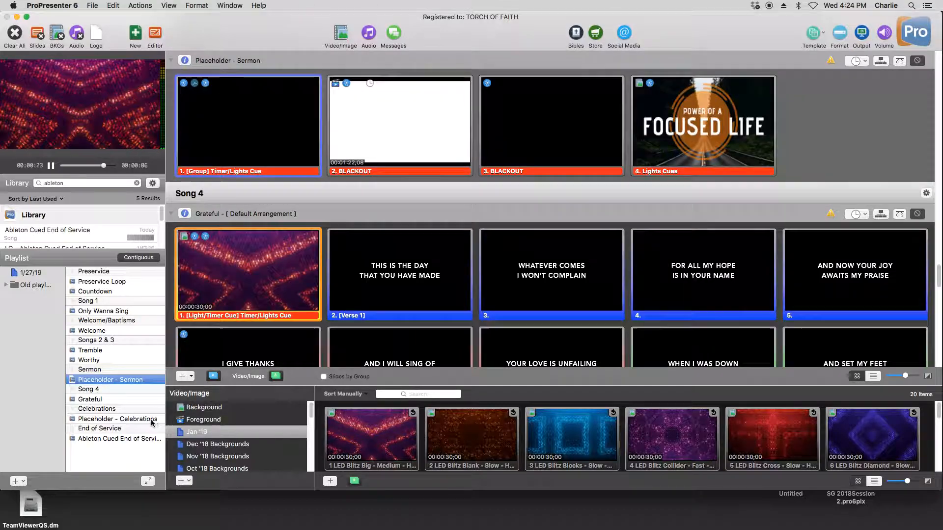
pyautogui.click(147, 420)
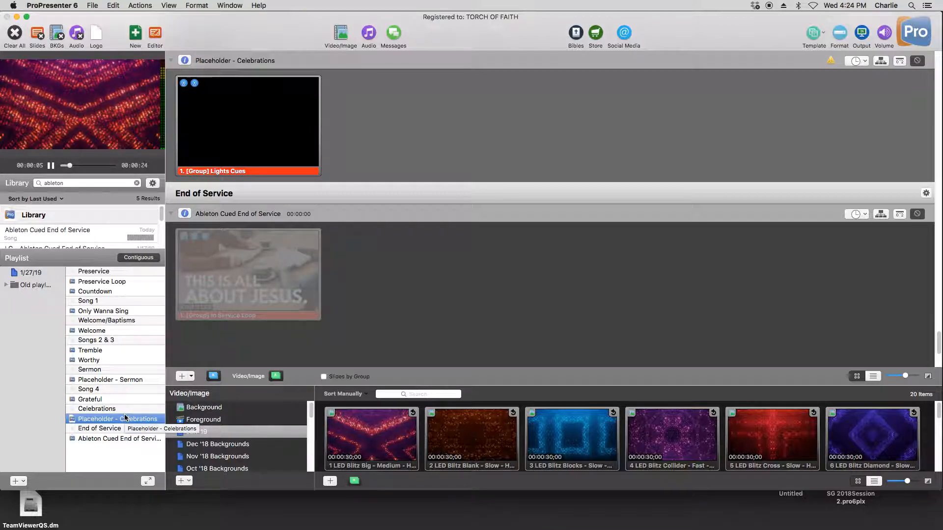
pyautogui.click(143, 379)
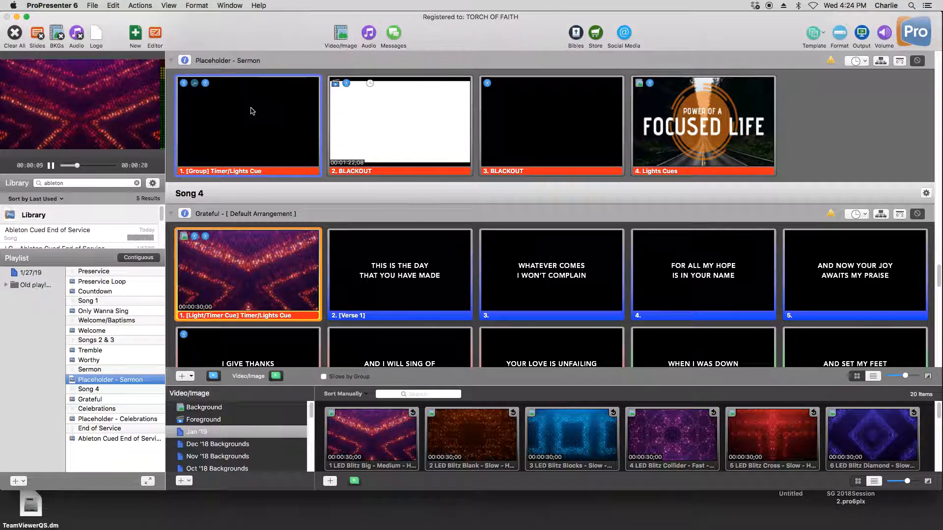